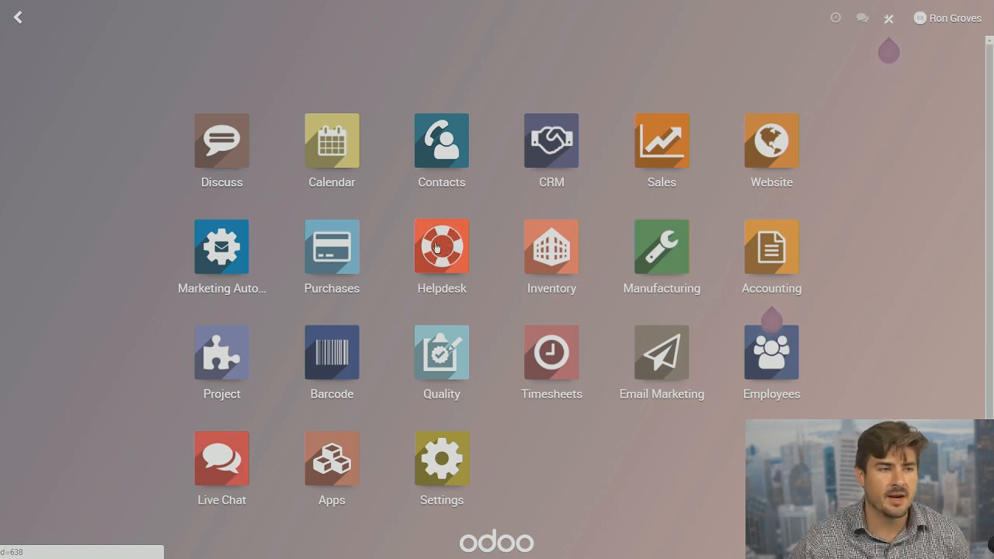
- Open the Software Ticket from the Support team's tickets in the Helpdesk app and review its details
left_click(473, 269)
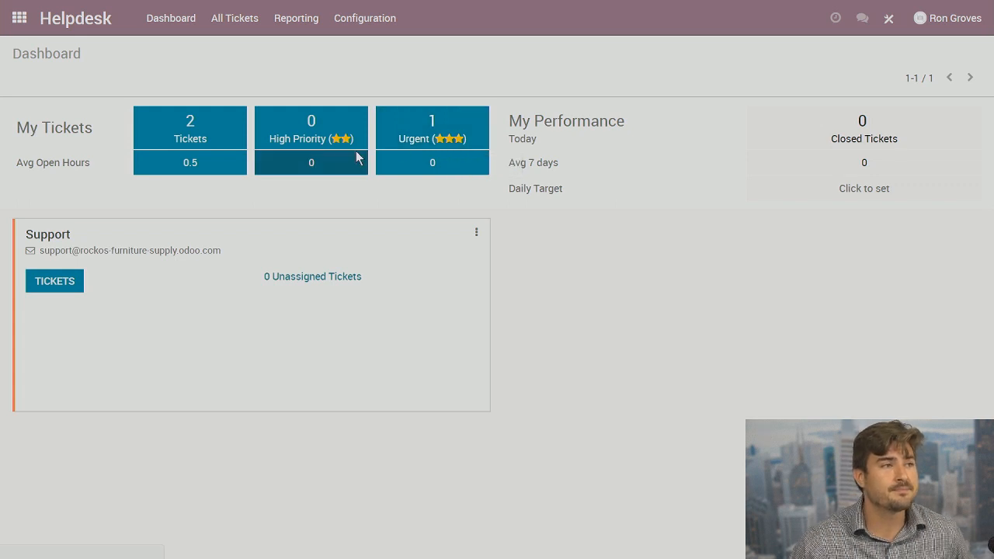
left_click(176, 13)
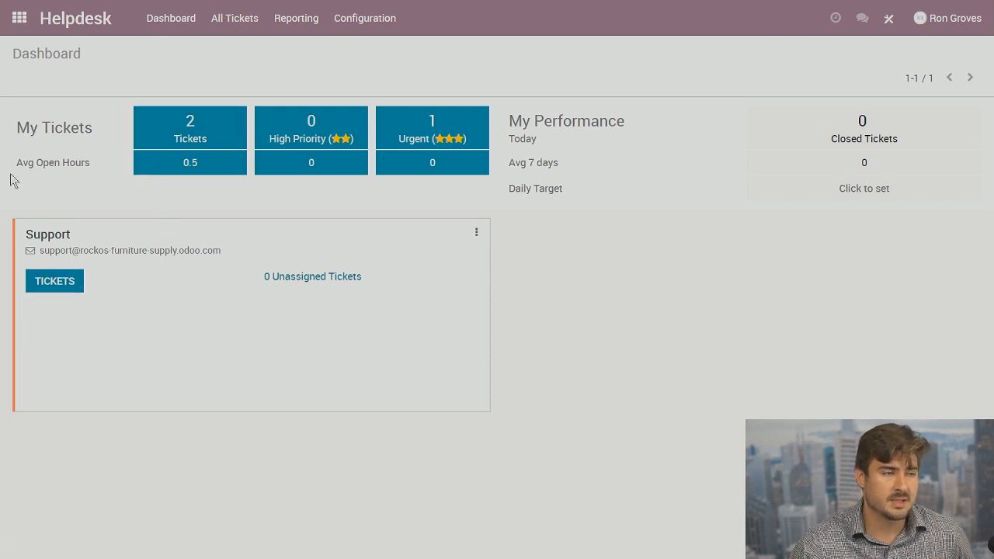
left_click(57, 293)
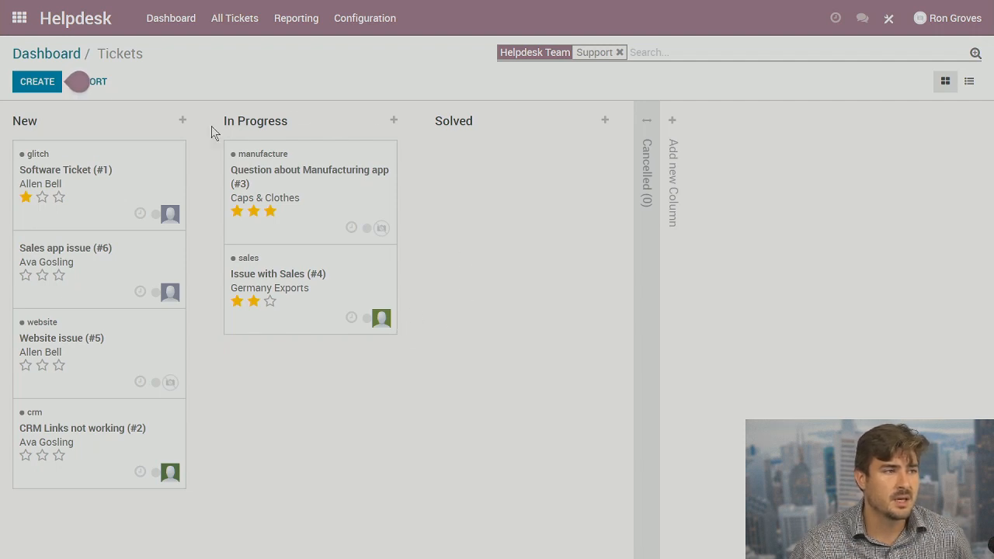
left_click(108, 208)
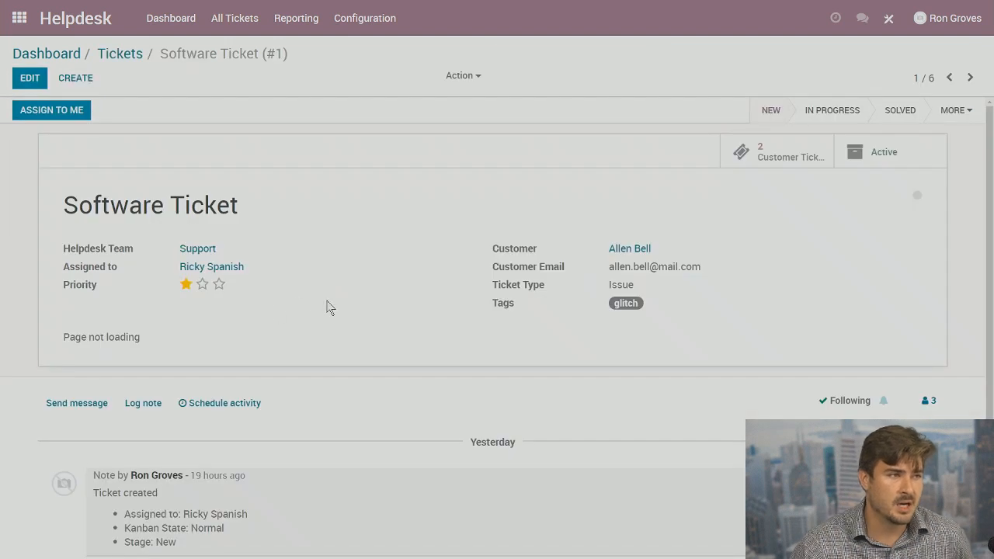
scroll(166, 314, "down", 1)
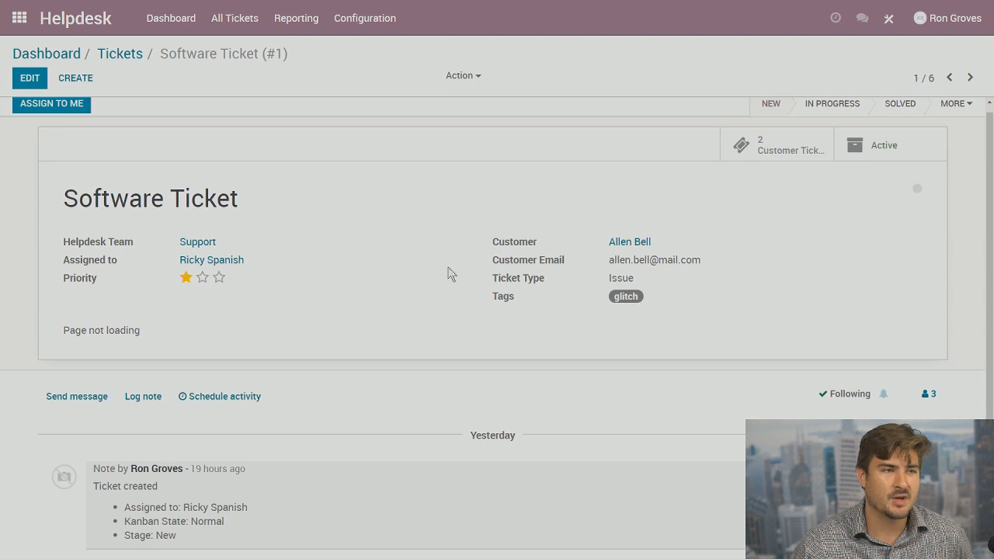
- Add a new tag named "slow" to the Software Ticket and save it
left_click(35, 79)
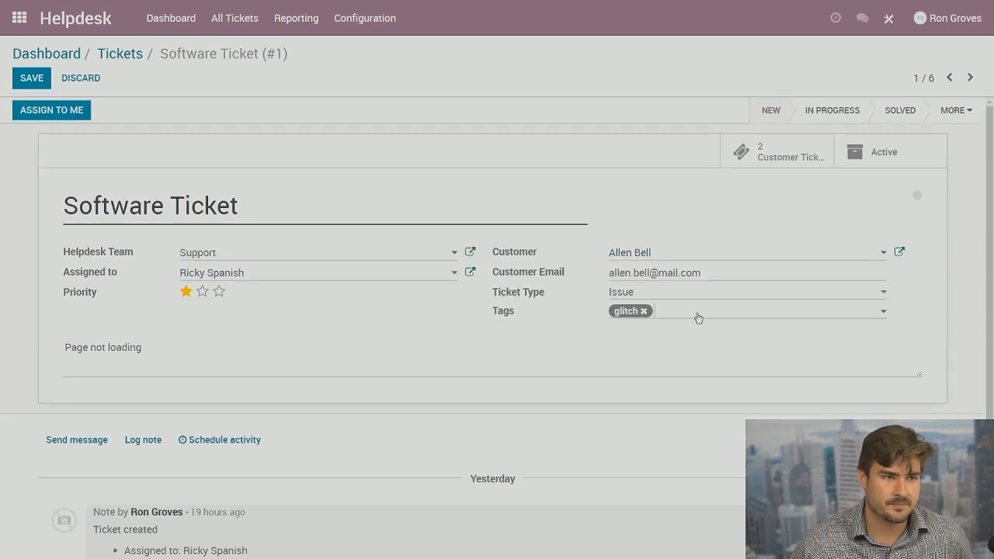
left_click(698, 318)
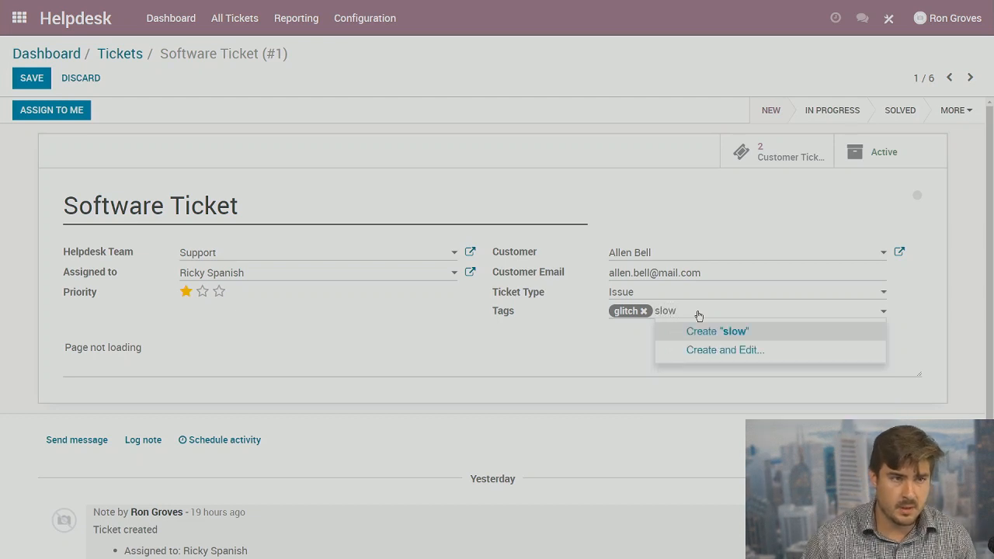
key("Return")
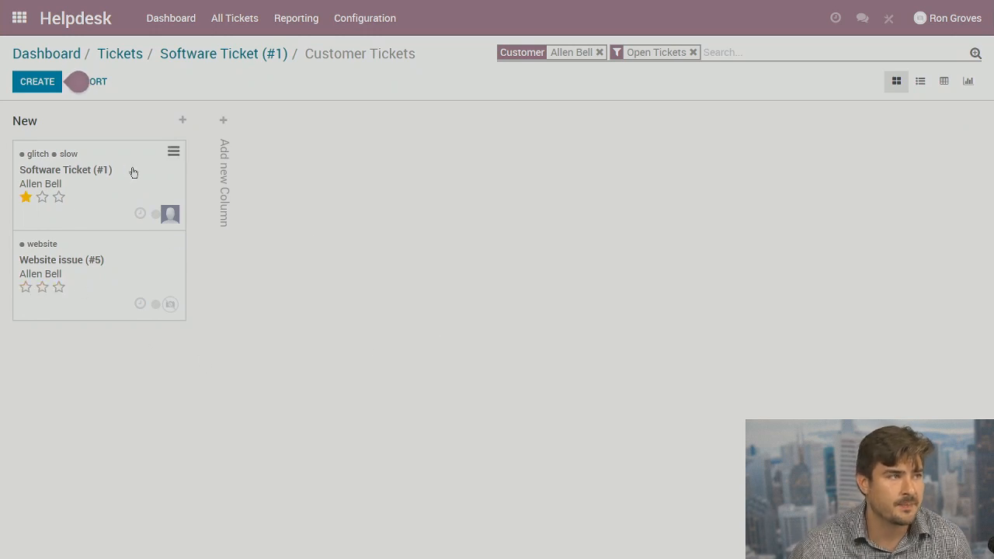
- Review the customer's open tickets in the list, kanban, graph and pivot views
left_click(920, 83)
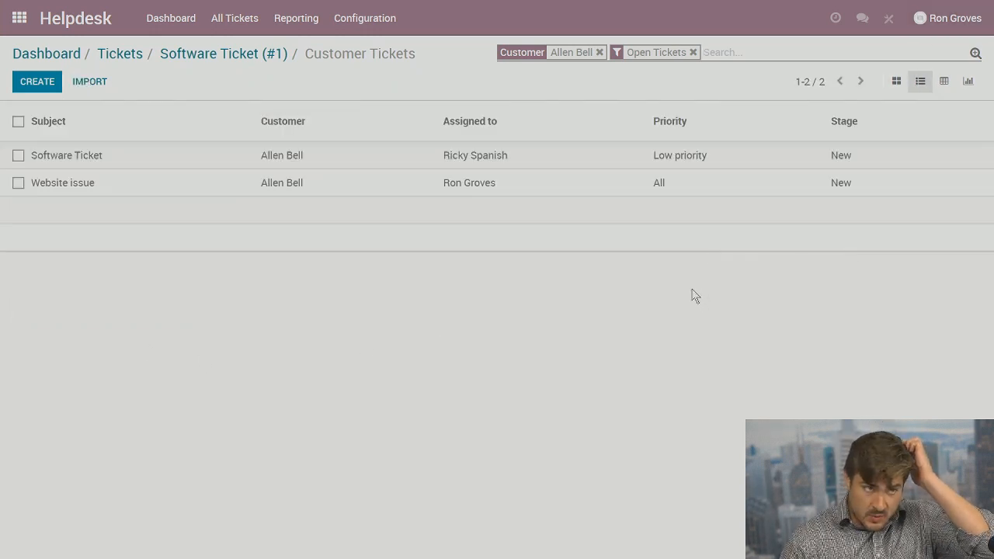
left_click(894, 83)
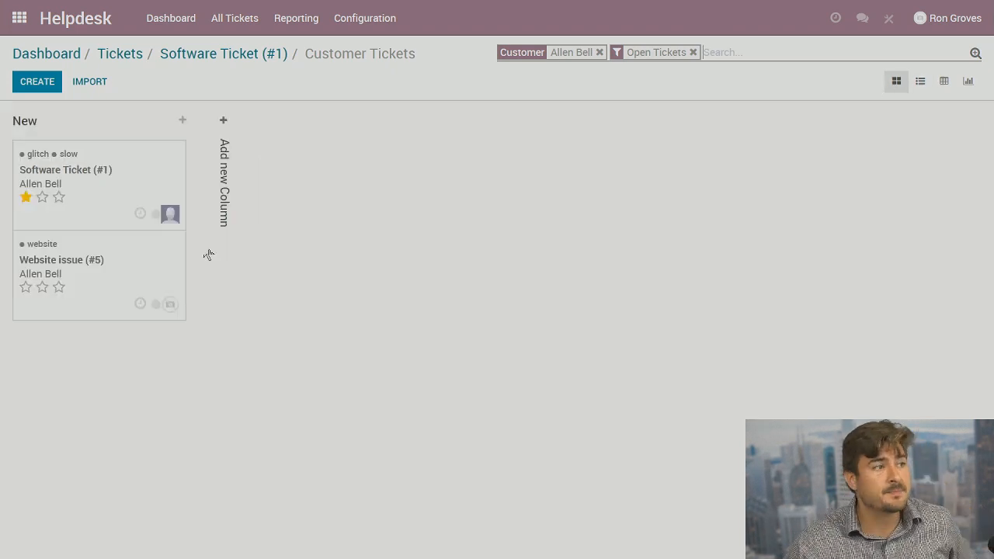
left_click(969, 82)
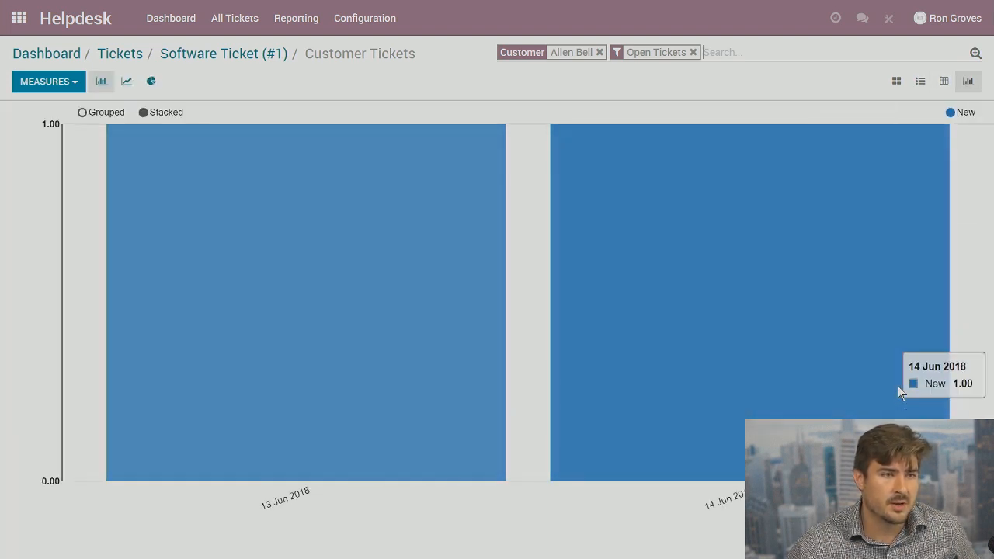
left_click(945, 85)
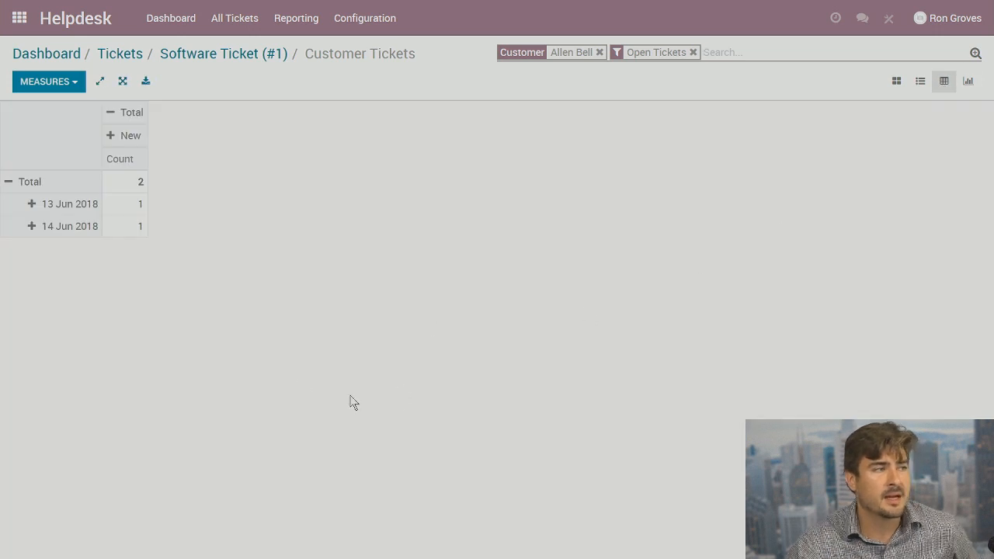
- Collapse the pivot table's Total row, browse its grouping fields and return to the kanban view
left_click(14, 191)
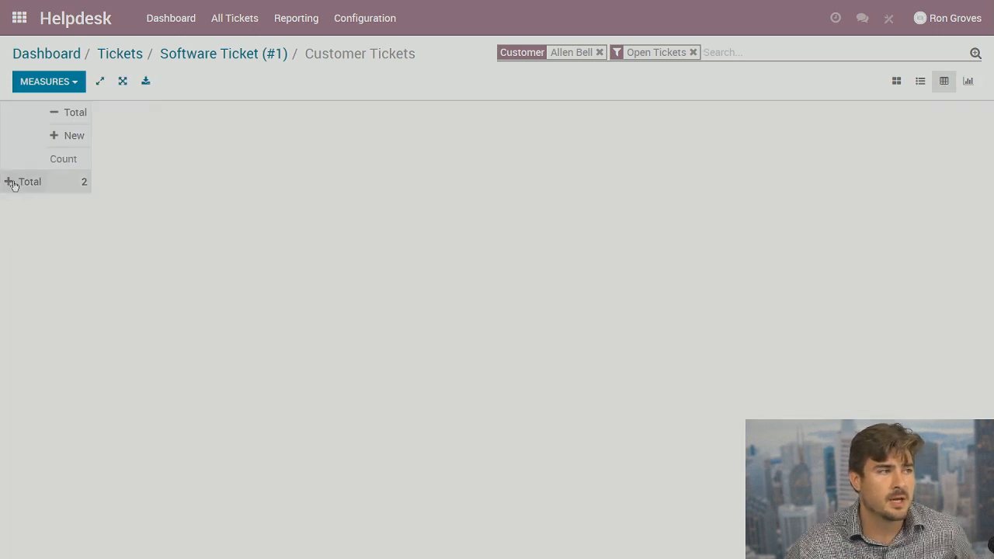
left_click(10, 185)
mouse_move(22, 247)
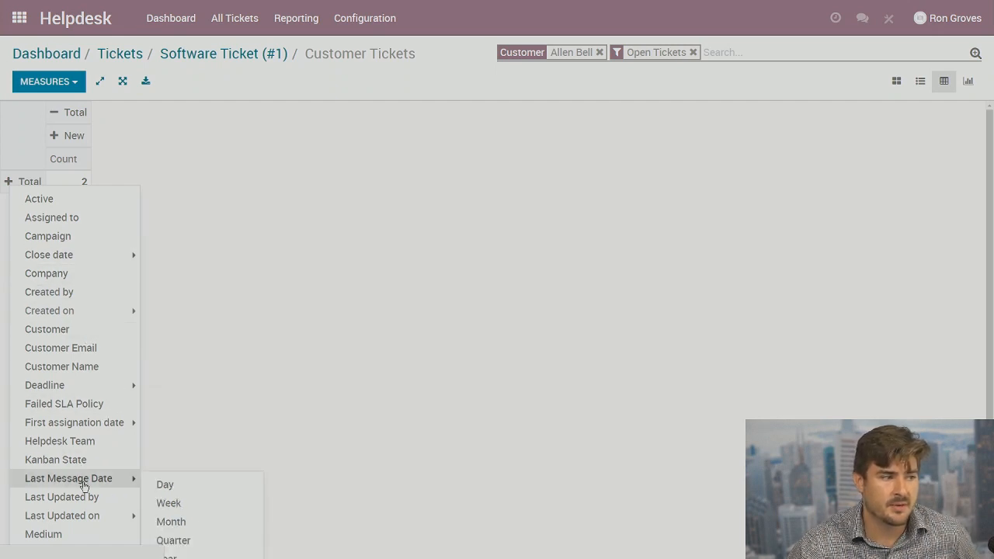
scroll(85, 478, "down", 2)
mouse_move(52, 386)
scroll(93, 357, "up", 2)
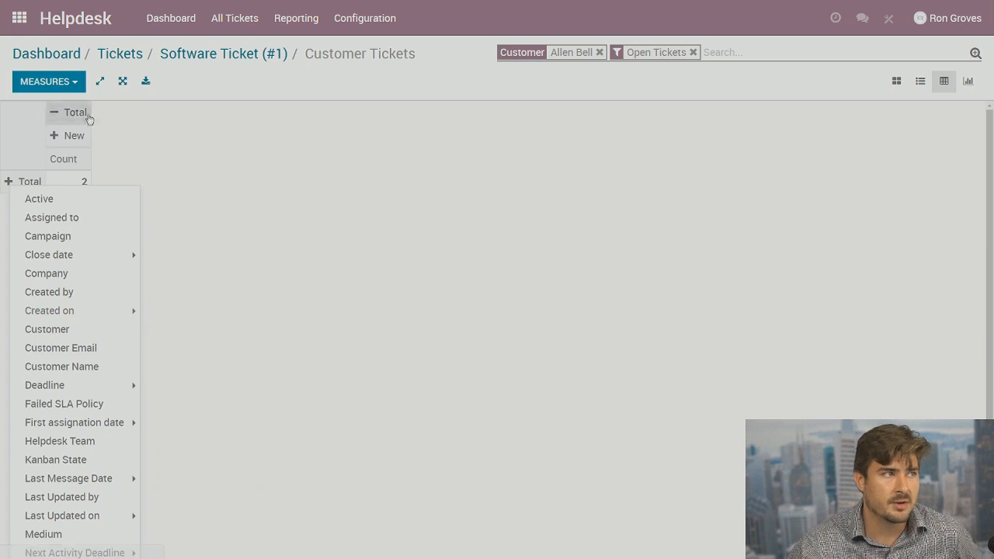
left_click(898, 84)
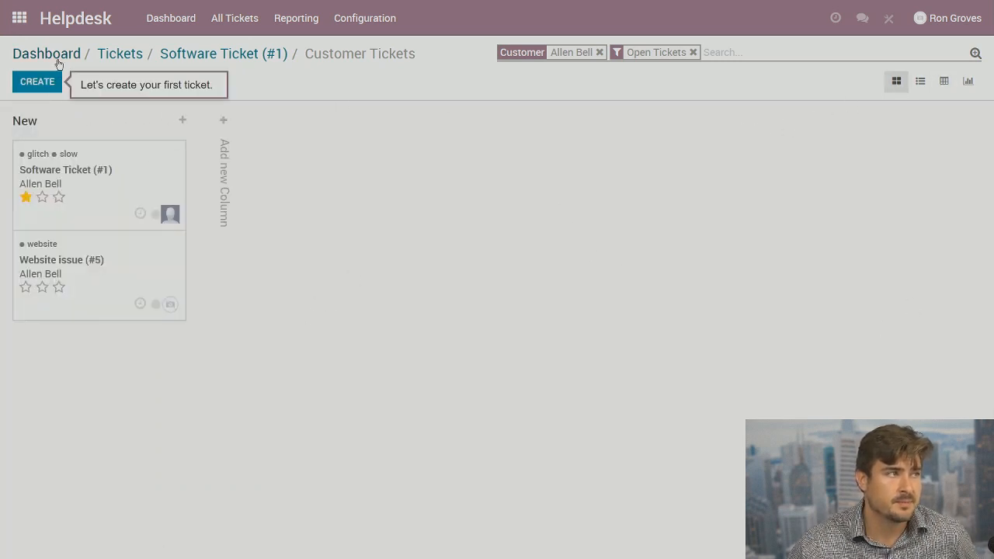
- Return to the Support tickets, move the Software Ticket below the Sales app issue and open the Sales app issue ticket
left_click(118, 54)
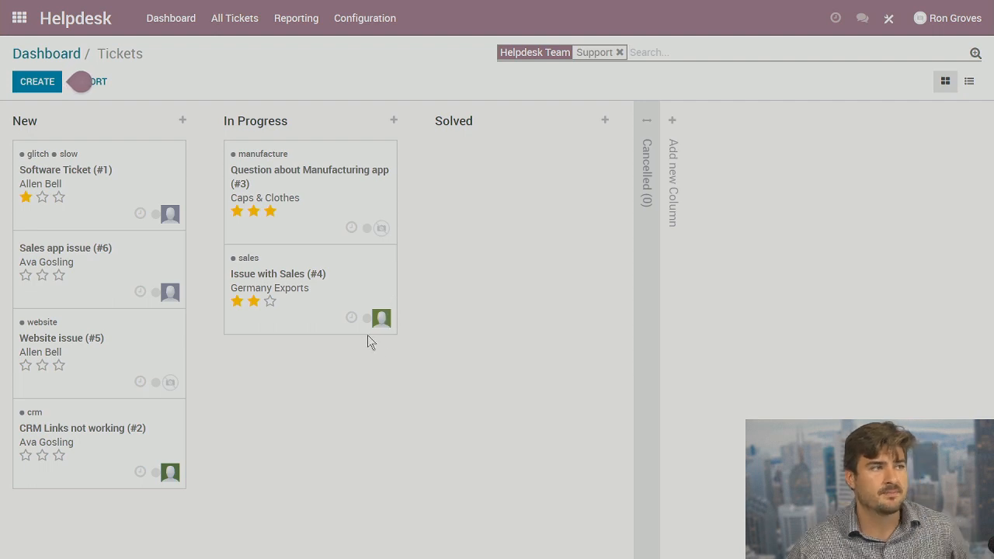
left_click_drag(149, 198, 96, 269)
left_click(86, 202)
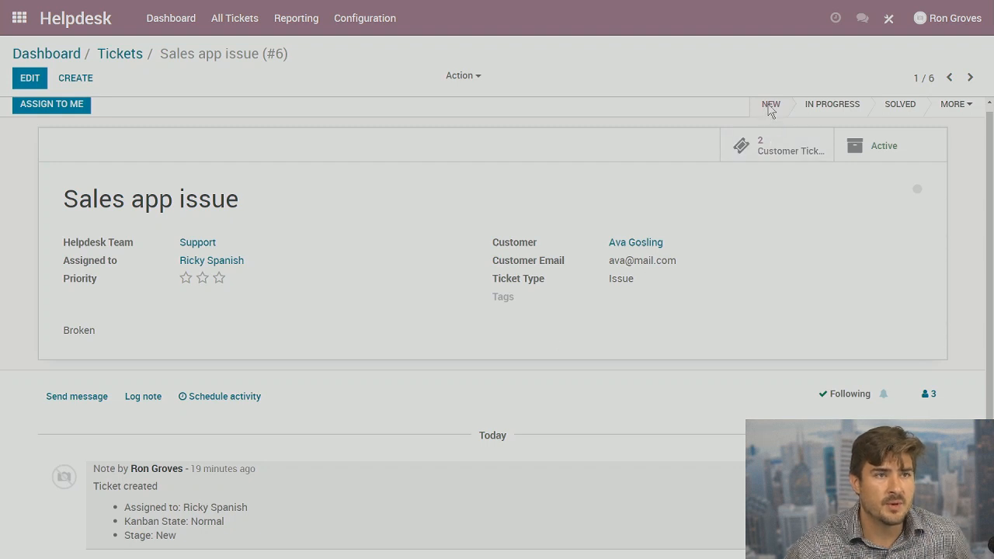
- Check which additional stages are available for the Sales app issue ticket without changing its stage
left_click(965, 108)
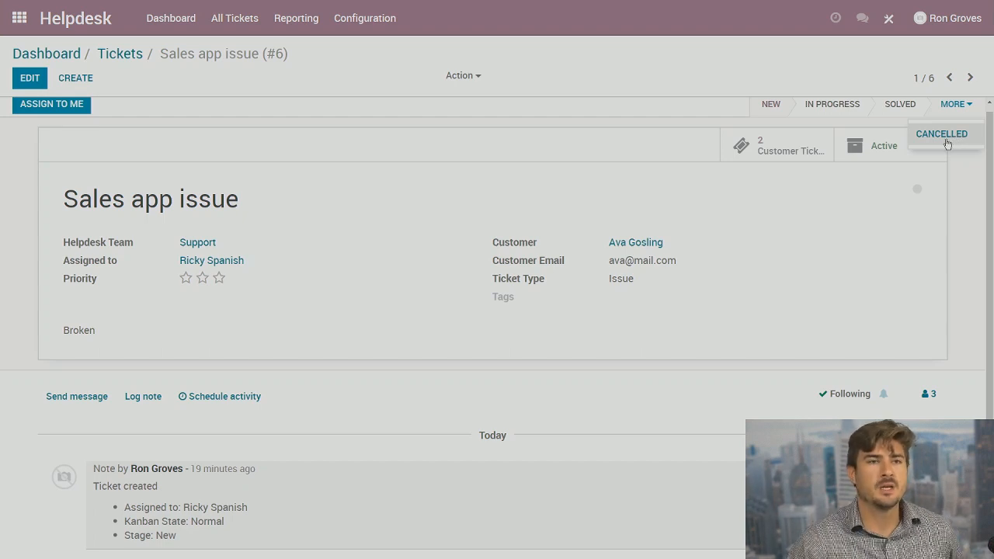
left_click(699, 290)
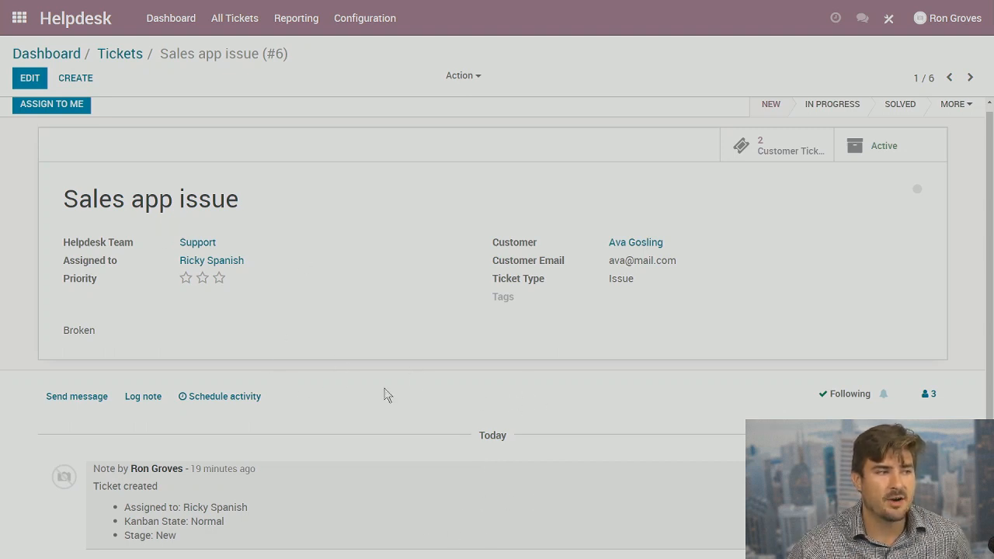
scroll(228, 427, "up", 1)
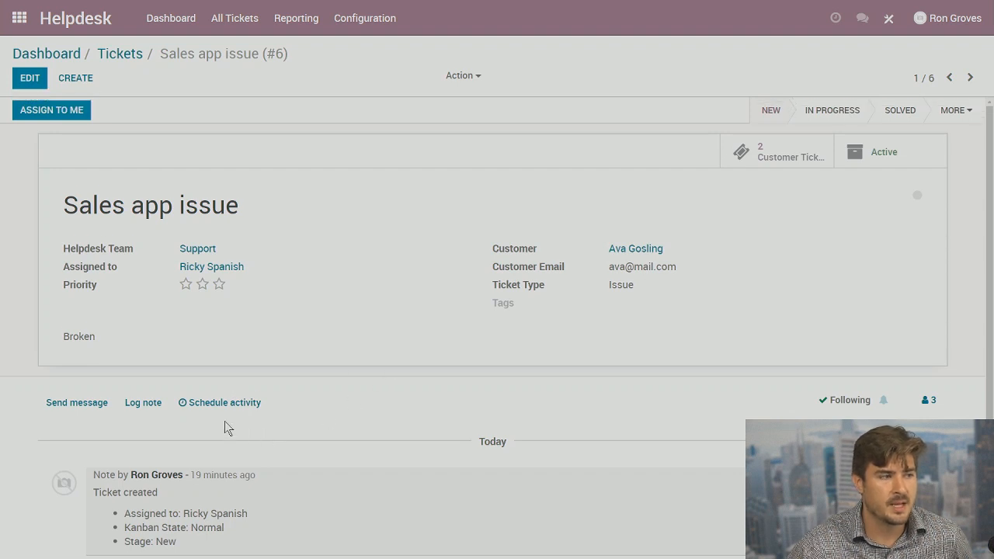
- Start an internal note on the Sales app issue ticket with 1.PNG from the Desktop attached, and preview the image
left_click(150, 413)
scroll(528, 557, "down", 2)
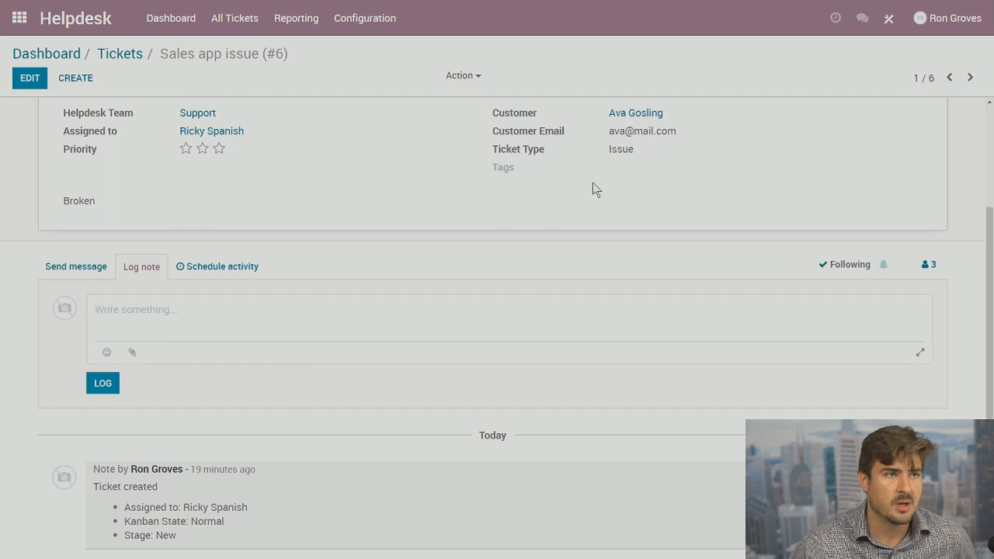
left_click(133, 354)
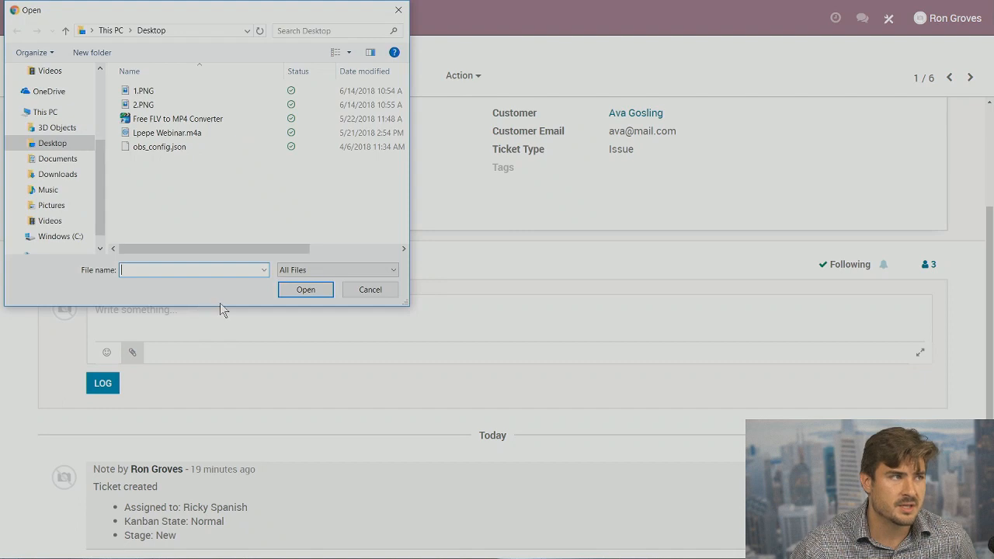
left_click(55, 146)
scroll(219, 151, "right", 1)
scroll(251, 187, "right", 3)
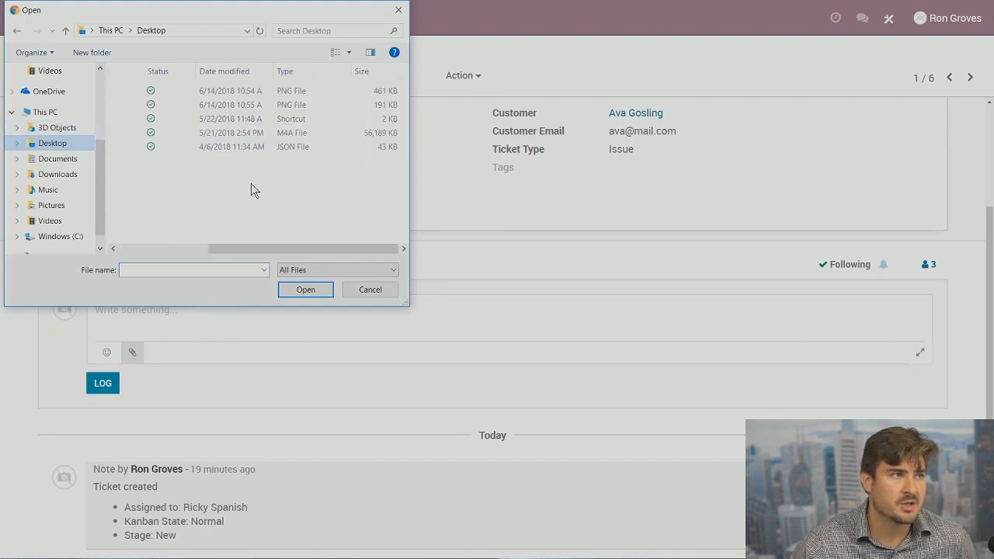
scroll(312, 188, "left", 3)
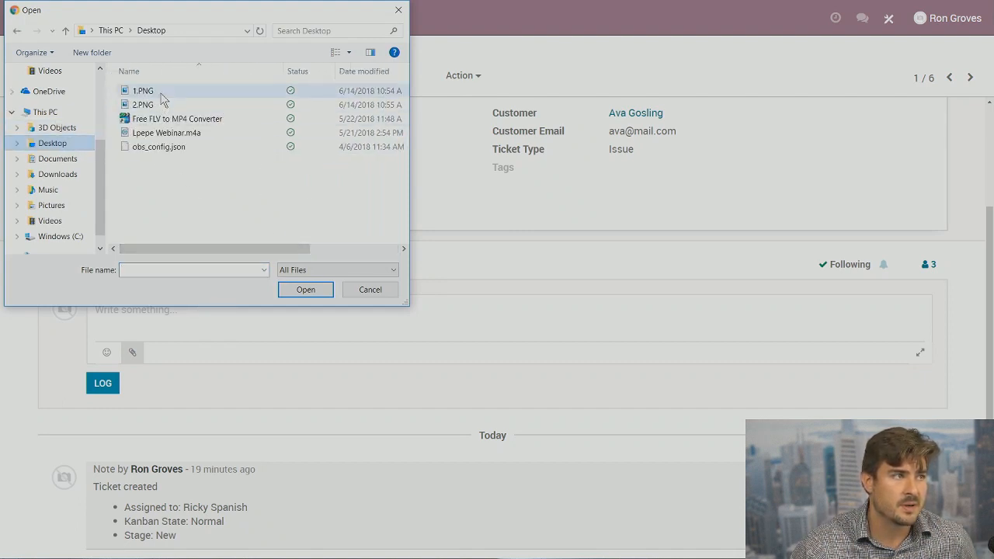
left_click(160, 94)
left_click(297, 290)
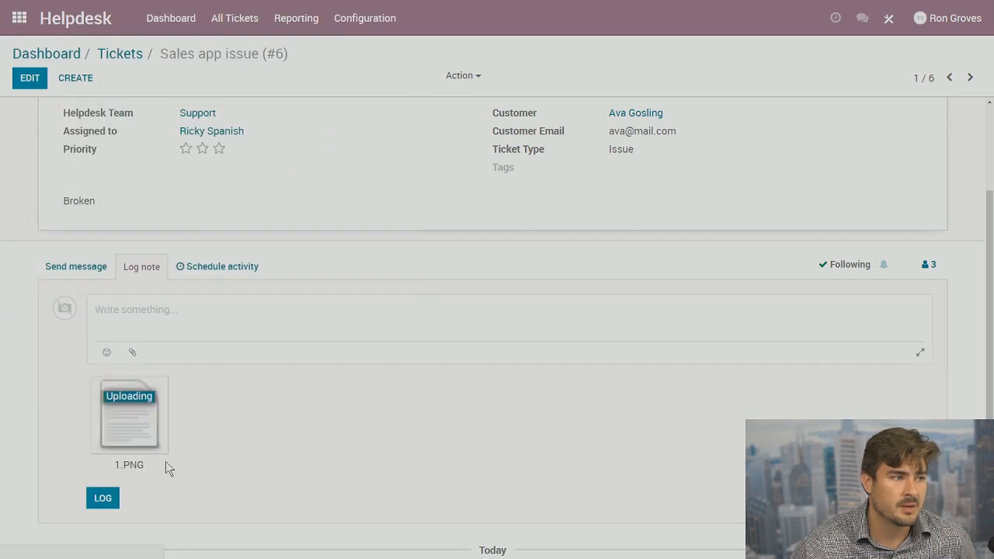
left_click(133, 420)
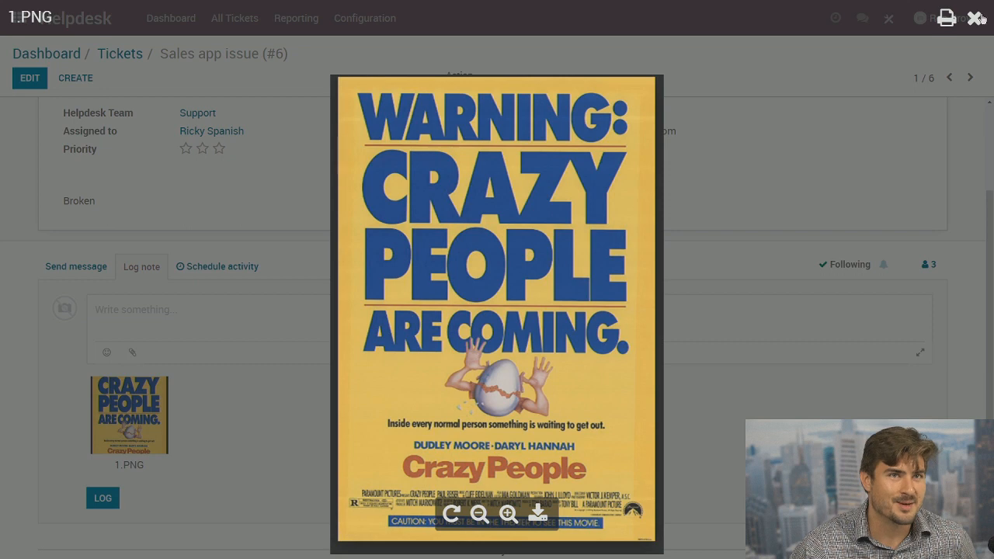
left_click(974, 18)
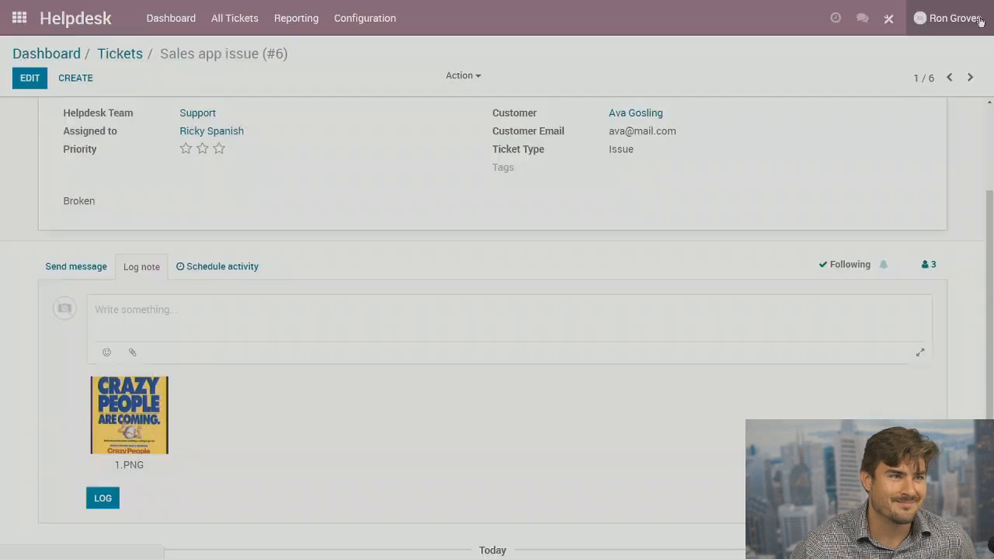
- Write "Tricky" as the note's text and log the note on the Sales app issue ticket
left_click(200, 324)
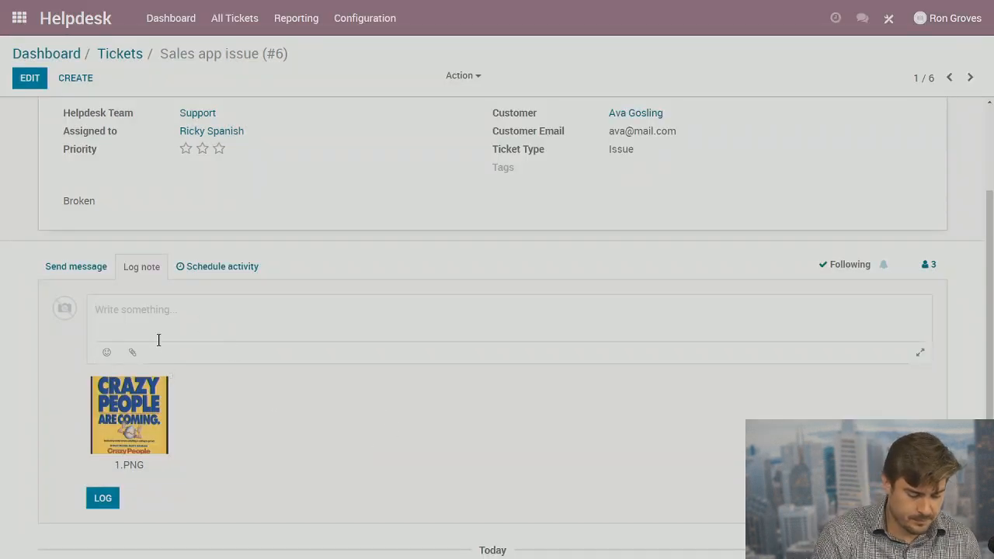
type("Traicky")
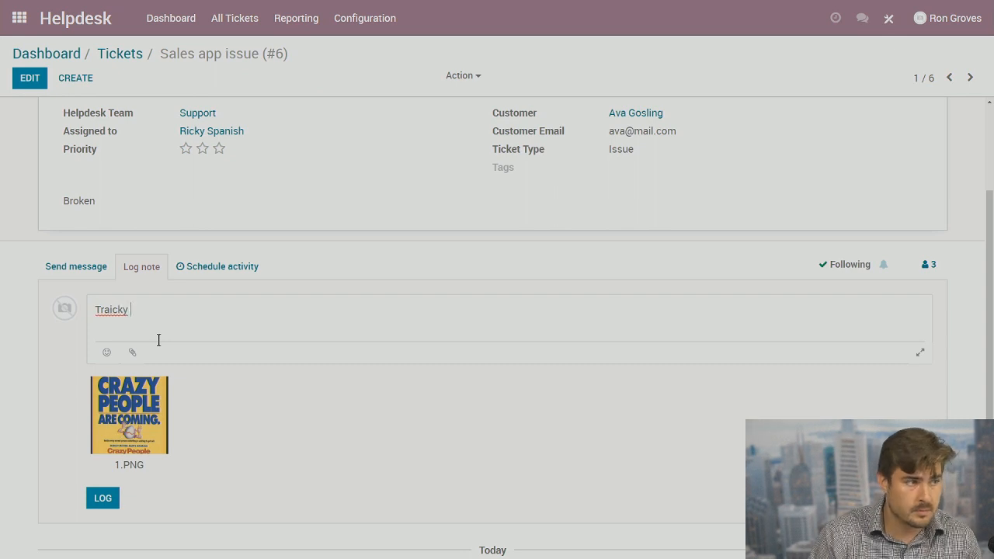
key("BackSpace")
key("BackSpace")
key("BackSpace")
key("BackSpace")
key("BackSpace")
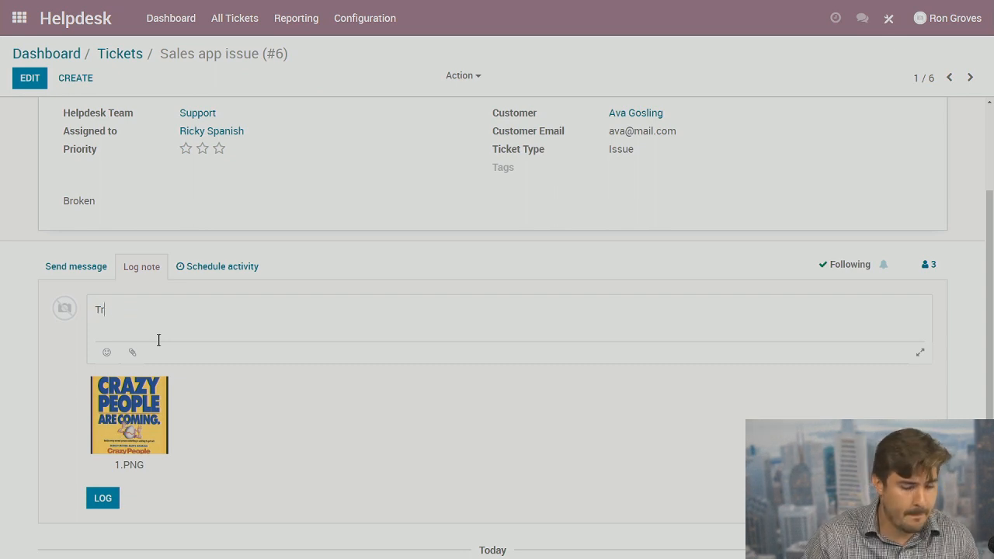
type("cky")
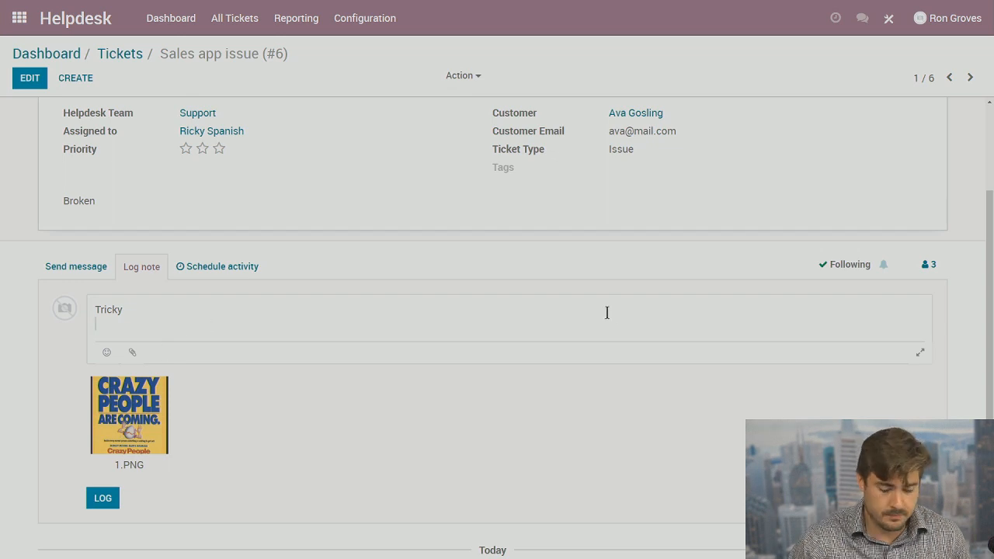
key("Return")
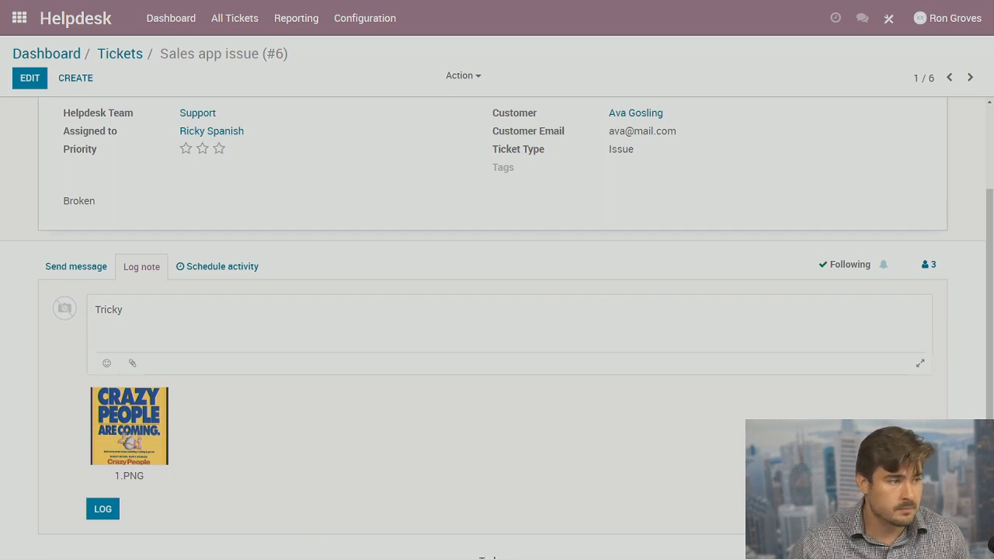
left_click(102, 509)
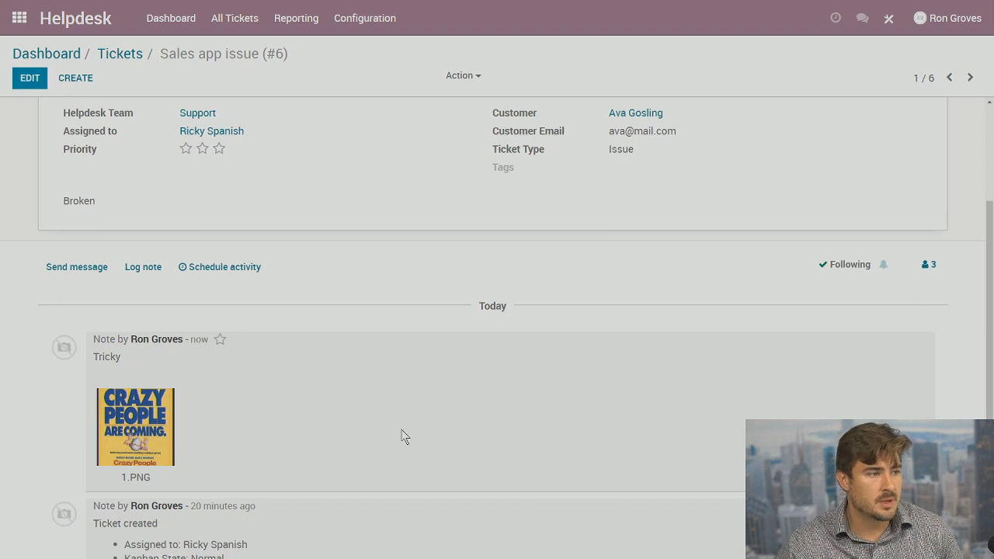
scroll(315, 394, "down", 1)
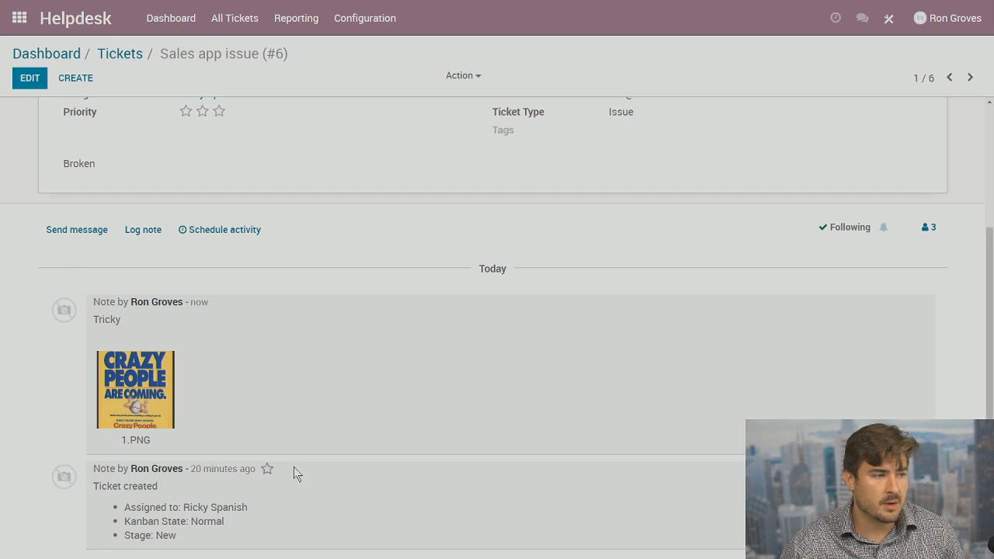
- Review the logged note on the Sales app issue ticket and set the ticket's priority to two stars
scroll(458, 466, "up", 5)
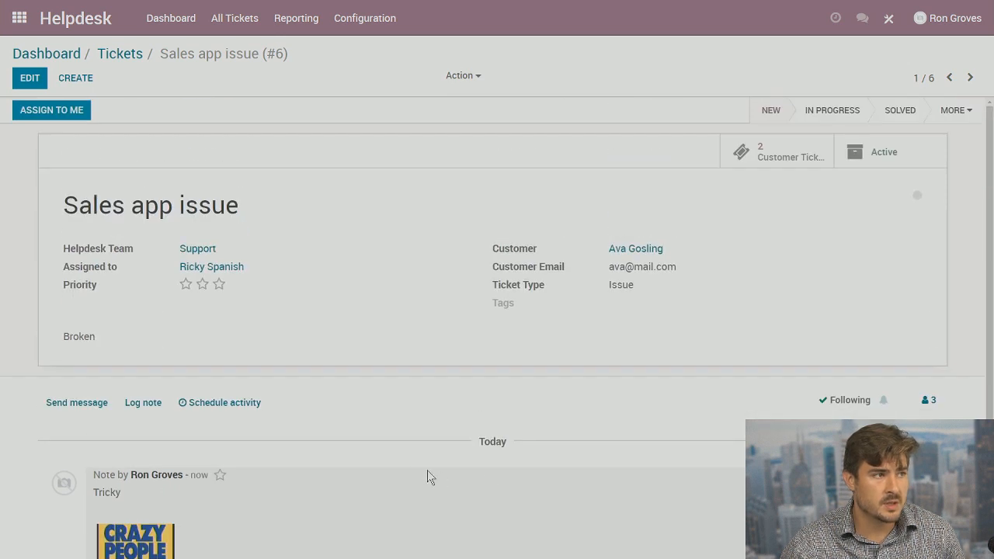
left_click(185, 285)
scroll(334, 462, "down", 5)
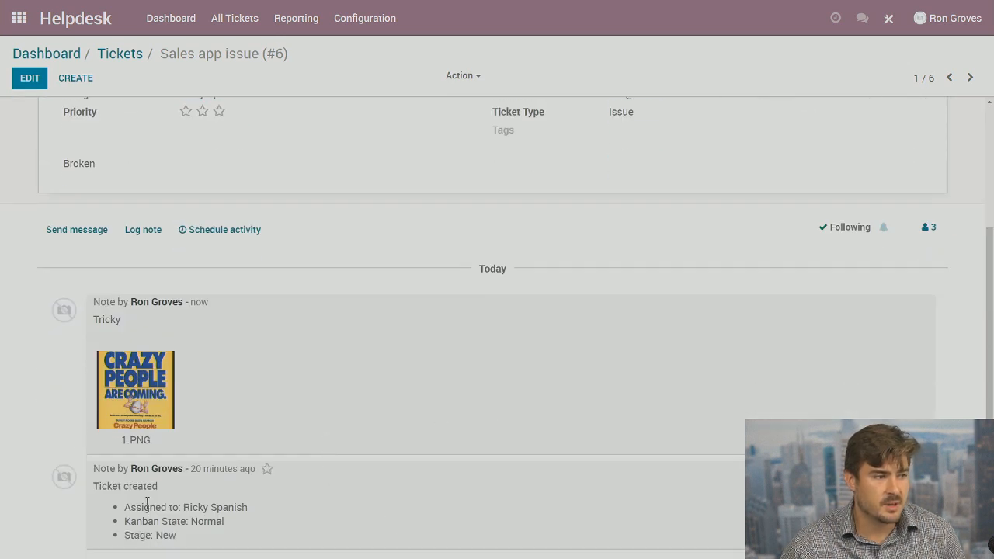
scroll(319, 451, "up", 5)
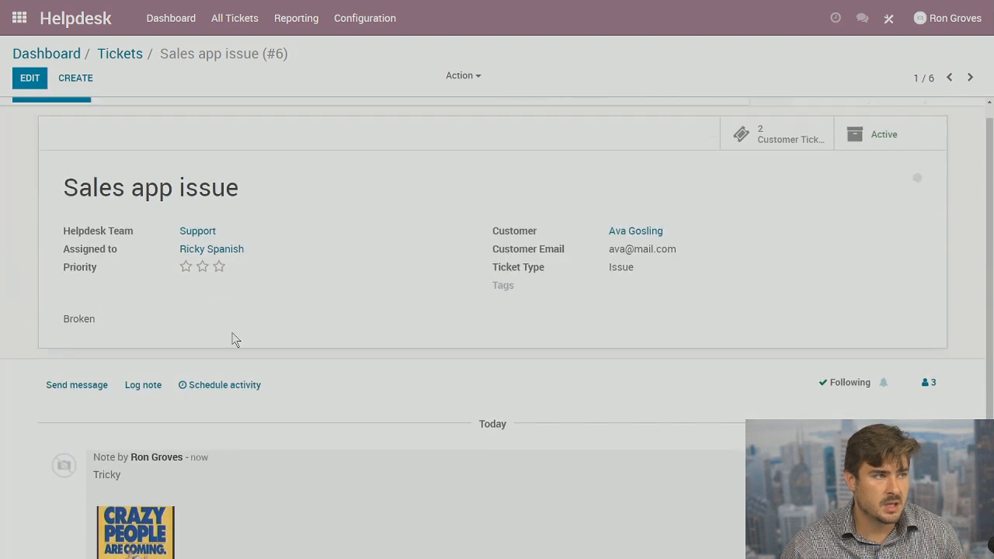
scroll(271, 428, "down", 5)
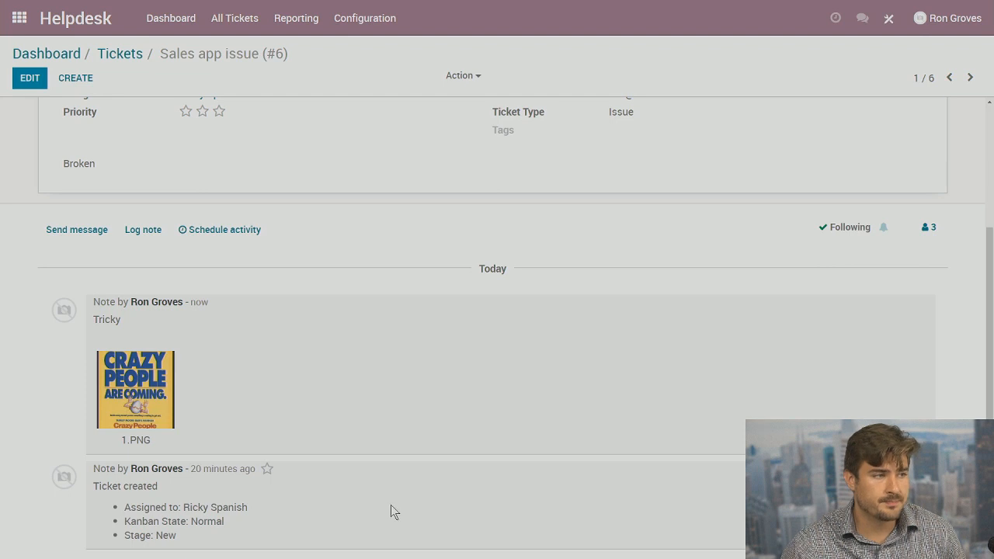
scroll(233, 319, "up", 3)
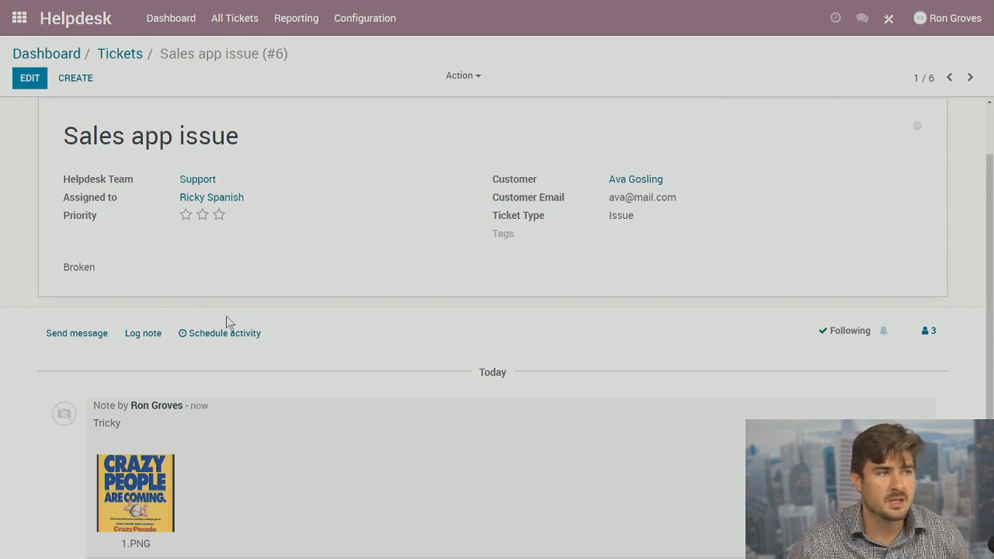
scroll(190, 332, "up", 1)
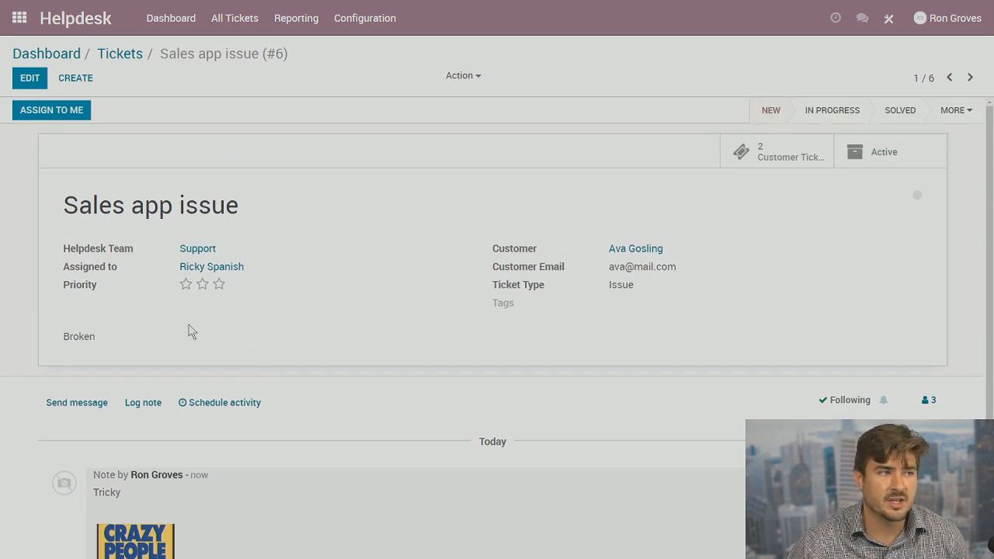
left_click(202, 285)
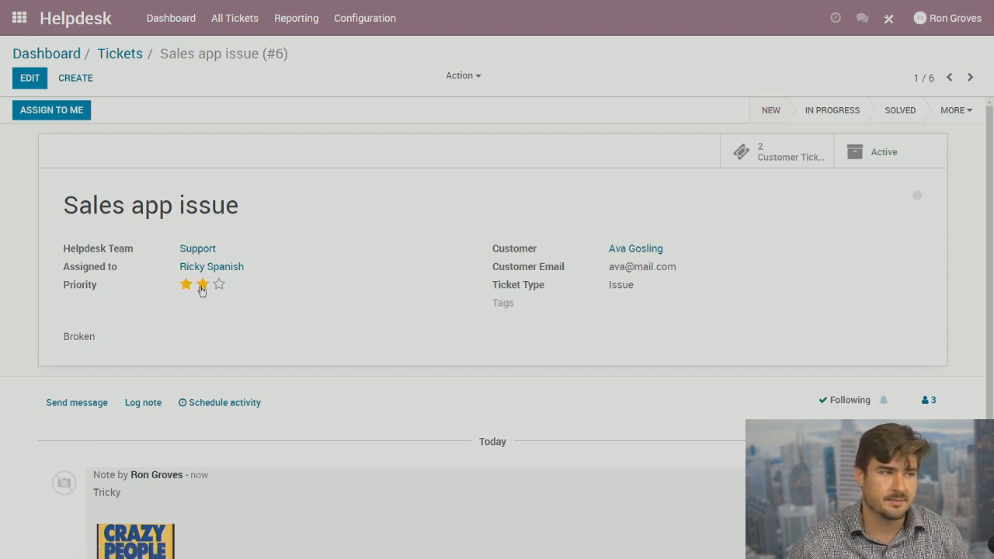
- Open the Sales app issue ticket for editing and try "glit" as its tag, clearing the entry again
left_click(31, 80)
left_click(649, 312)
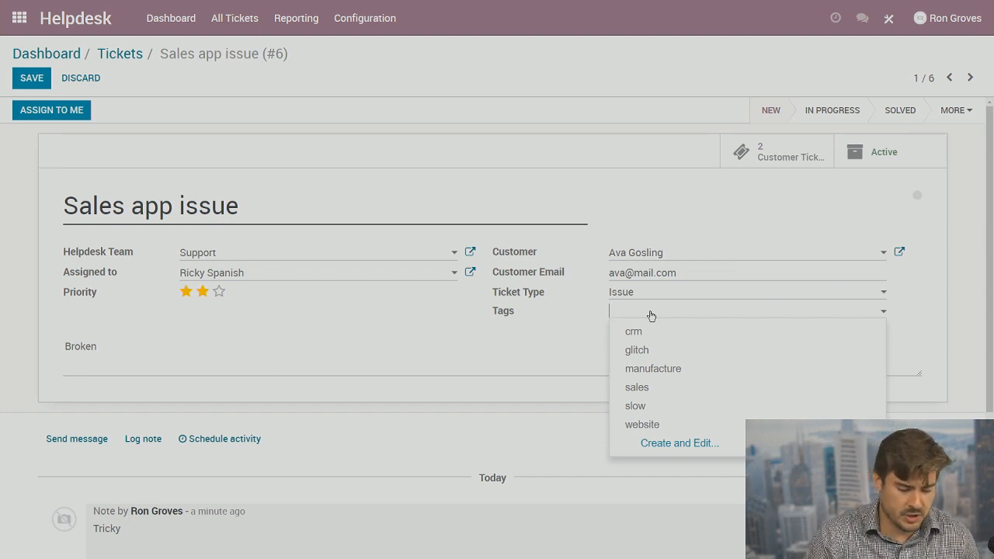
type("it")
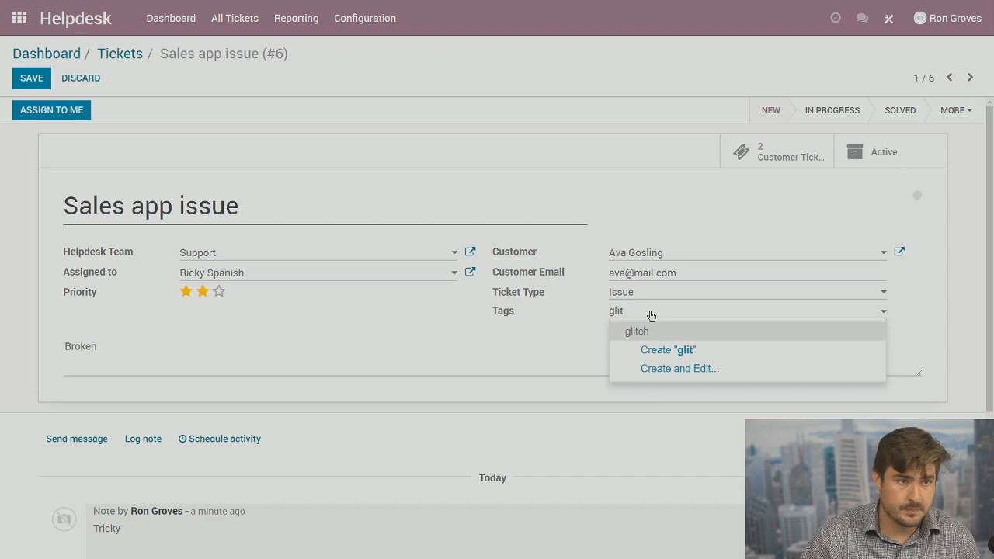
key("BackSpace")
key("BackSpace")
key("BackSpace")
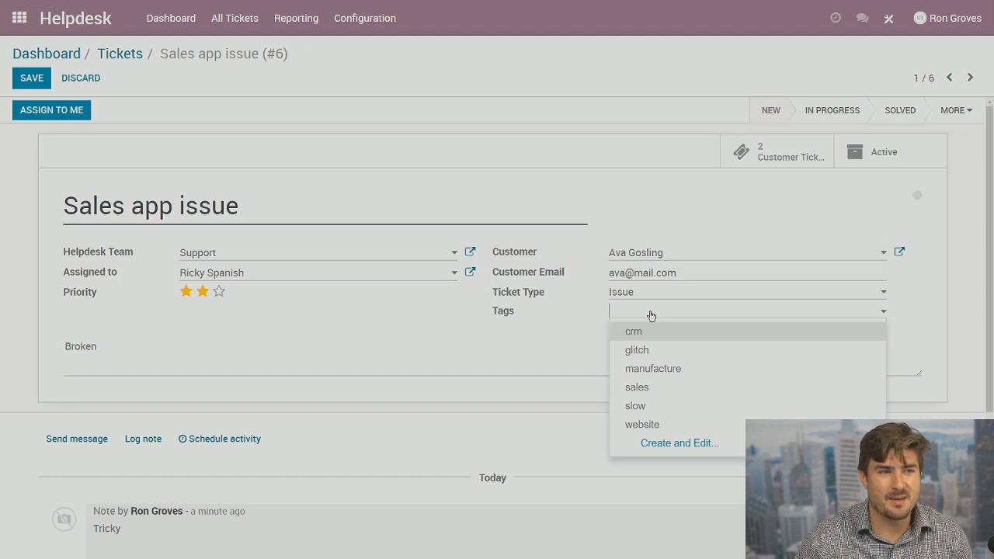
- Create the new tag "broken" on the Sales app issue ticket and save the ticket
type("broken")
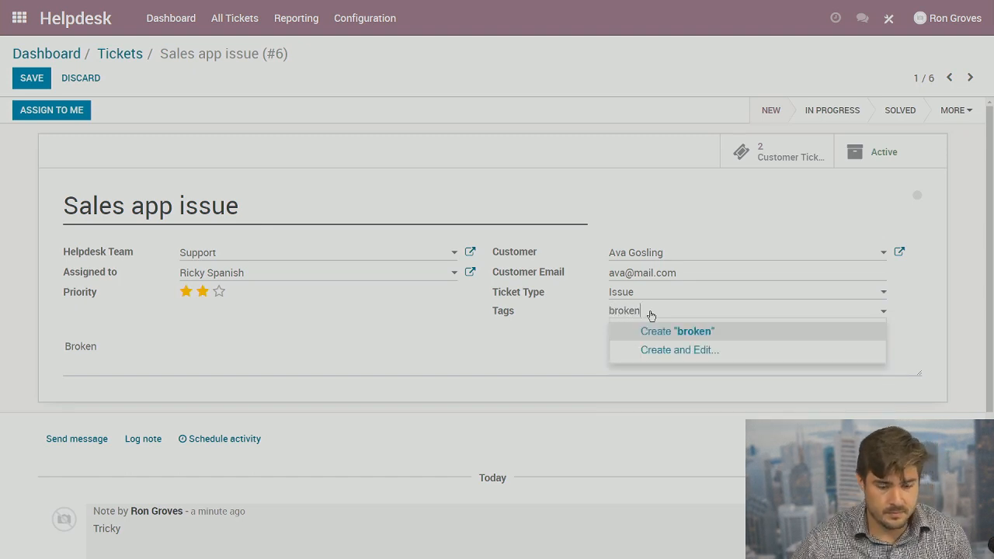
key("Return")
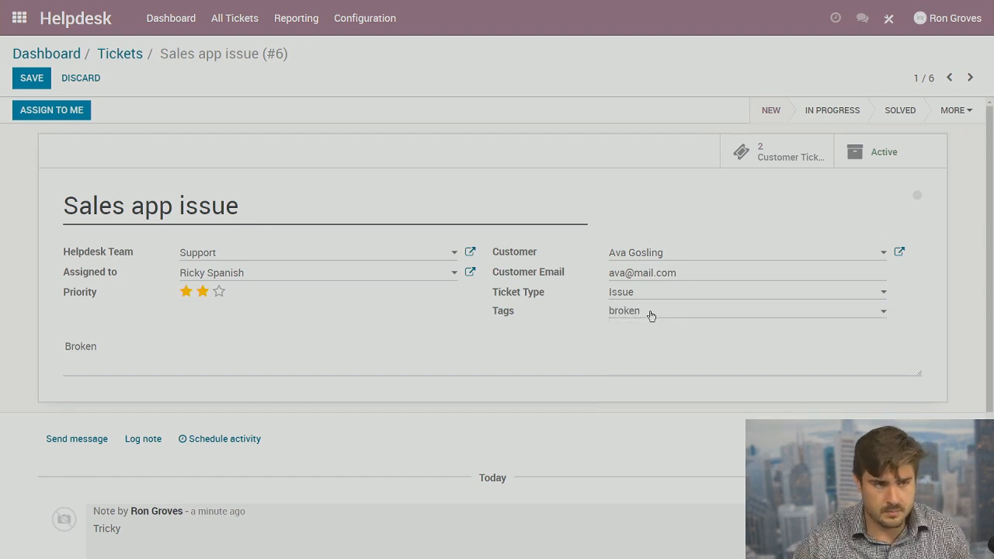
left_click(28, 77)
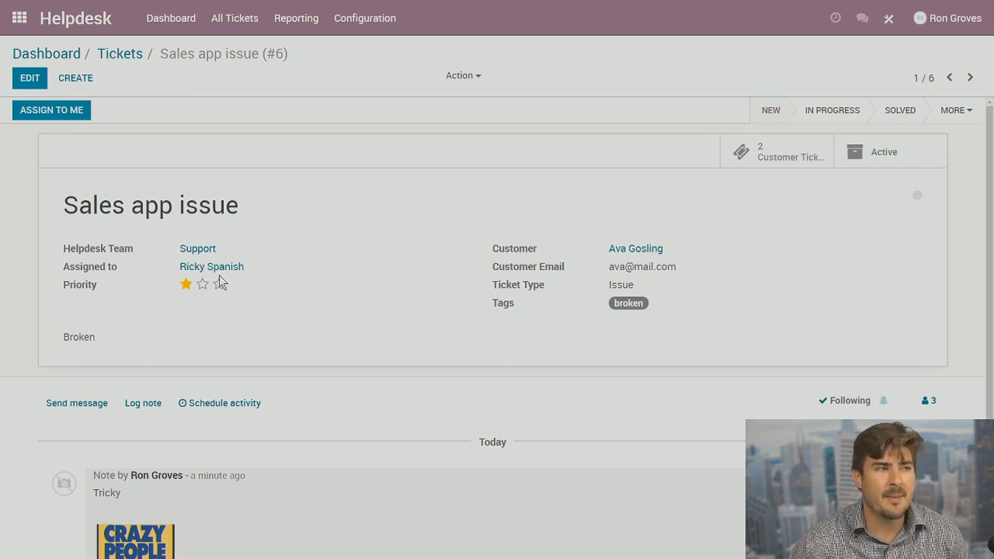
- Check who else the Sales app issue ticket can be assigned to, keeping the current assignee, and save the ticket
left_click(29, 85)
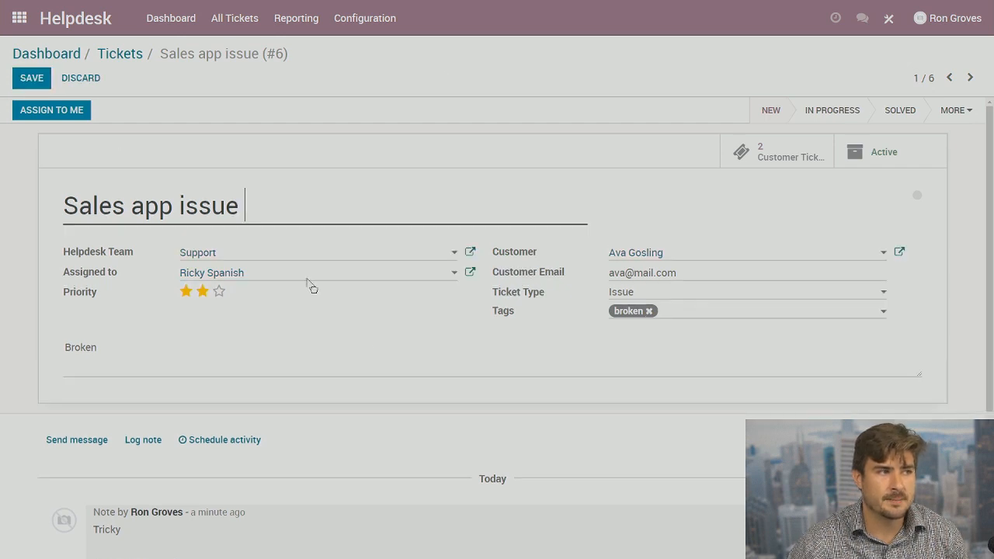
left_click(412, 274)
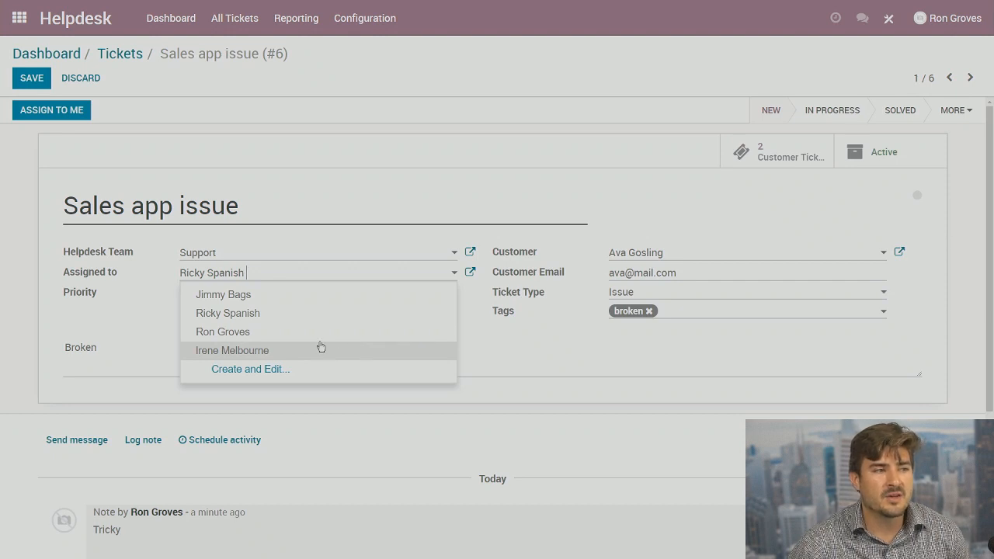
left_click(483, 344)
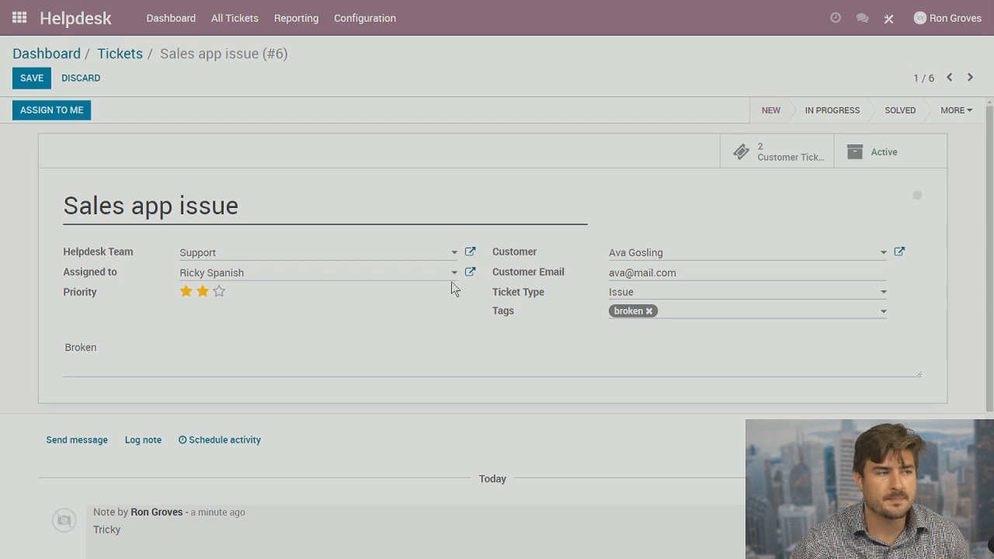
left_click(37, 81)
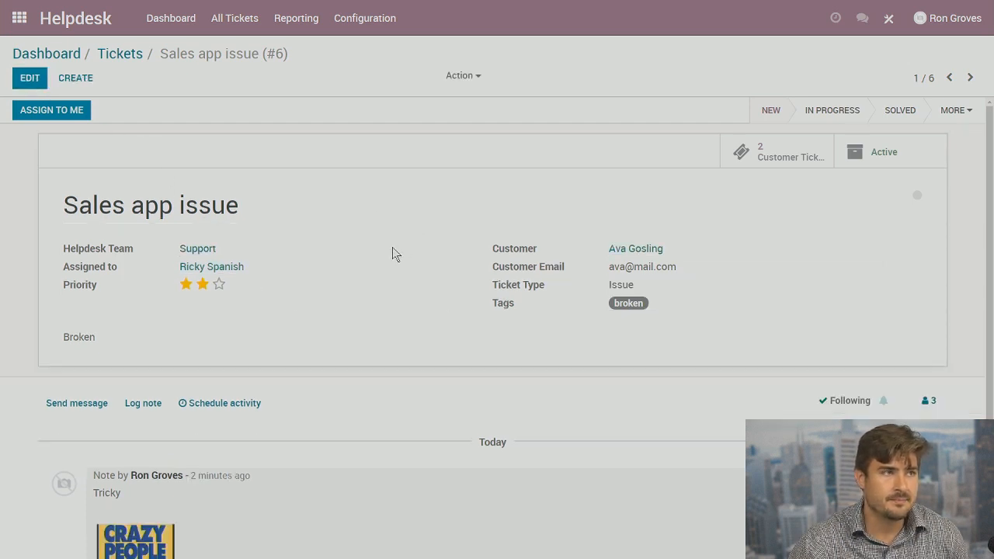
- Open the Support team's helpdesk settings for editing and set the assignation method to Manually
left_click(51, 56)
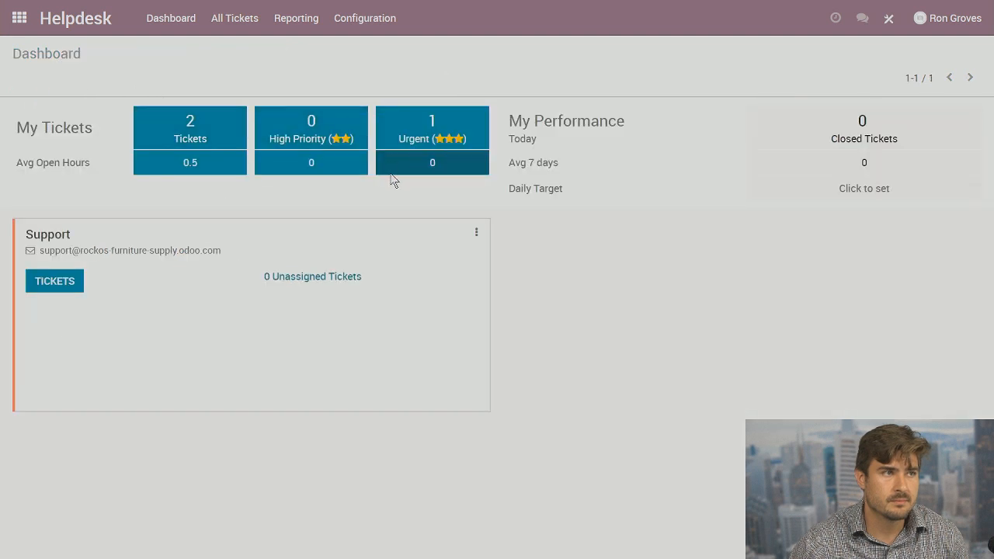
left_click(365, 27)
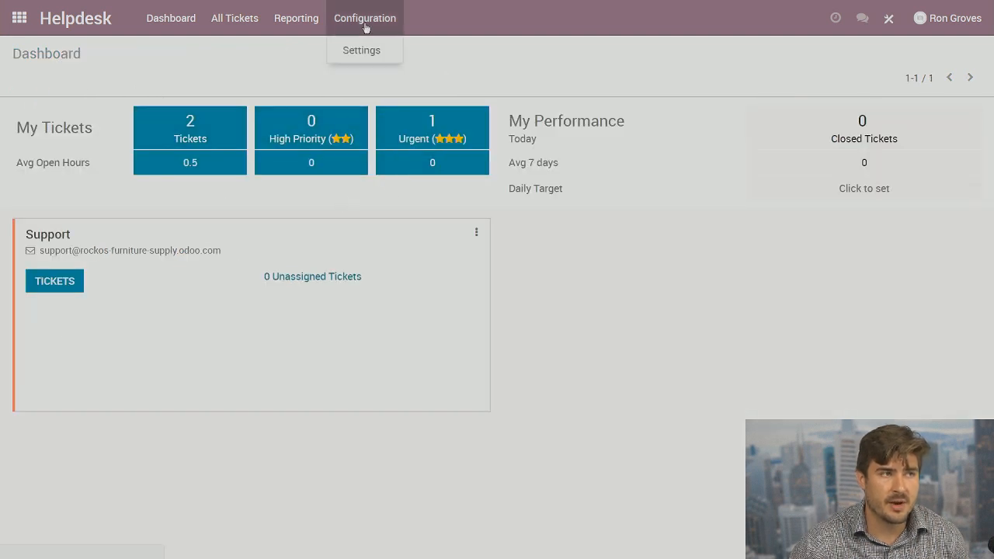
left_click(363, 53)
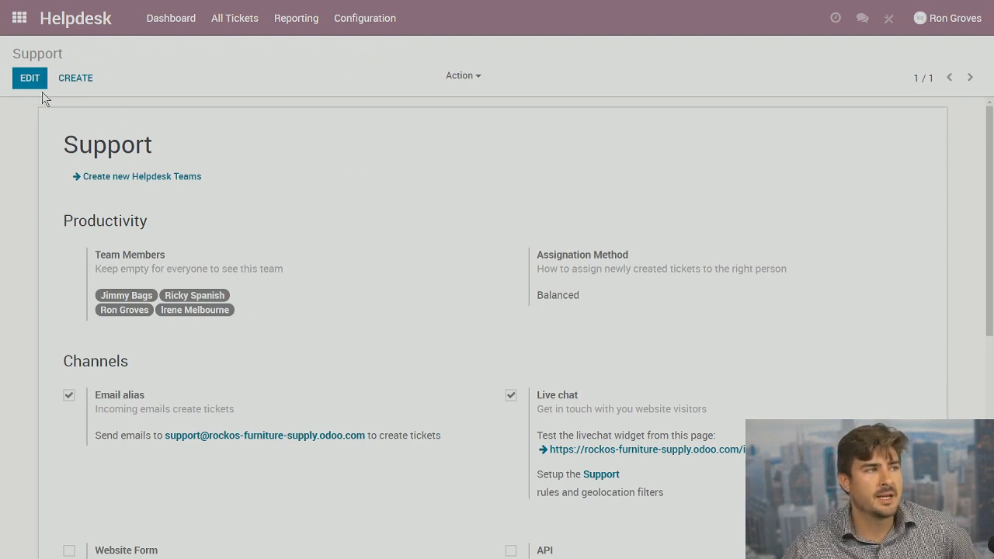
left_click(29, 78)
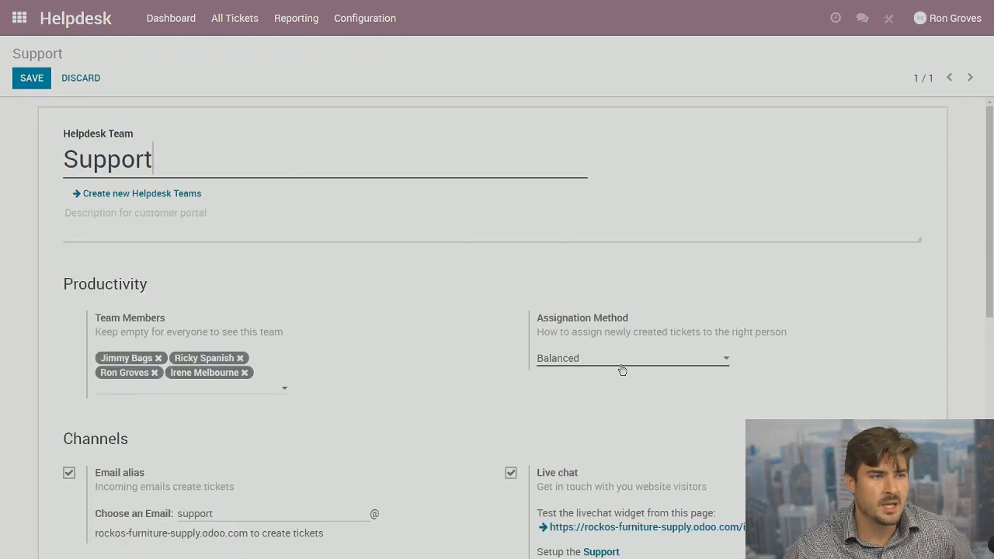
mouse_move(742, 364)
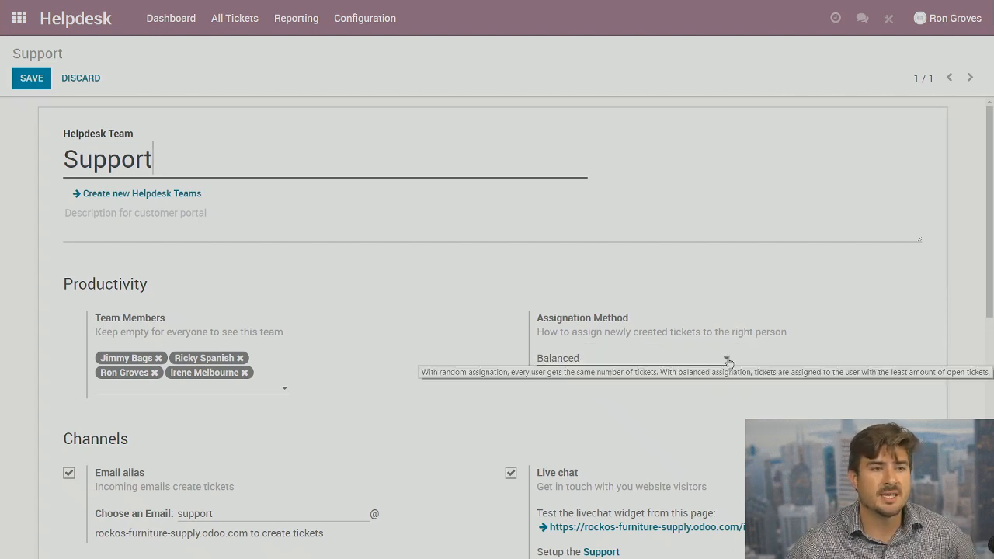
left_click(714, 363)
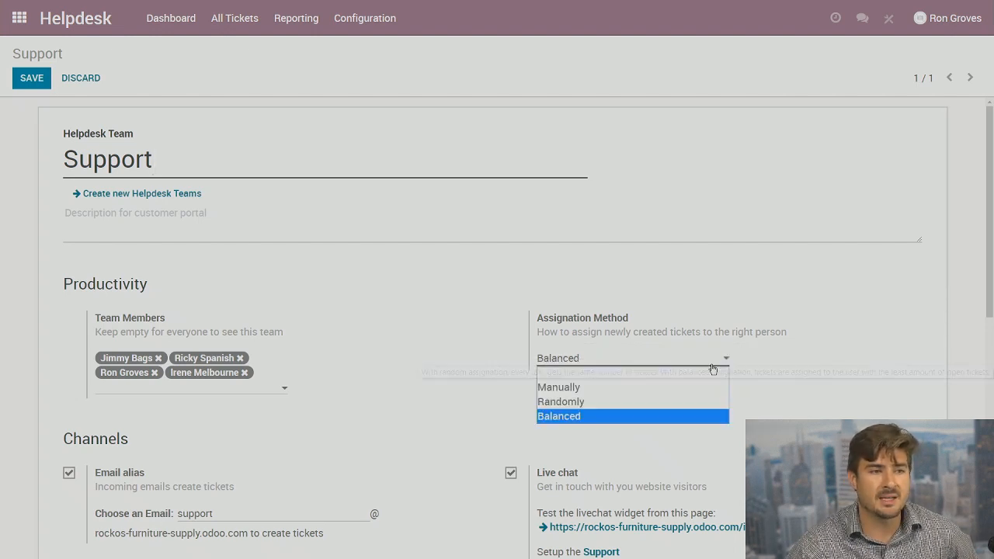
left_click(604, 385)
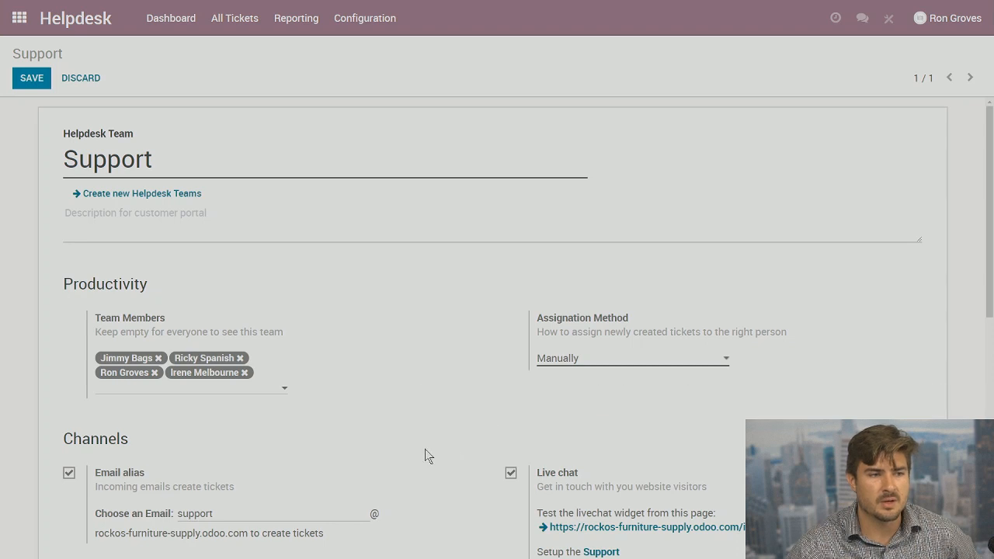
- Review the Support team's channel, hour tracking, performance and self-service options and save the team settings
scroll(315, 399, "down", 3)
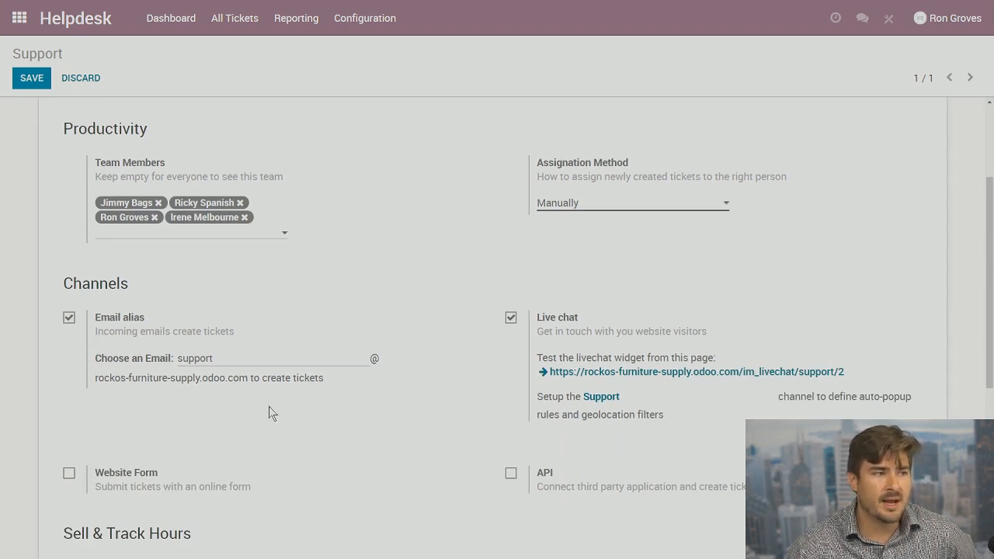
scroll(272, 408, "down", 3)
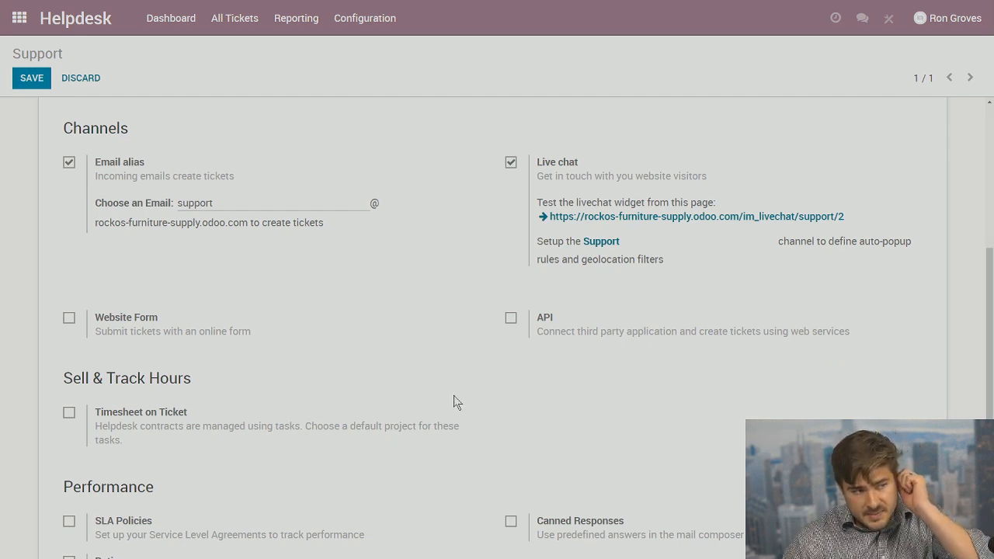
scroll(455, 398, "down", 3)
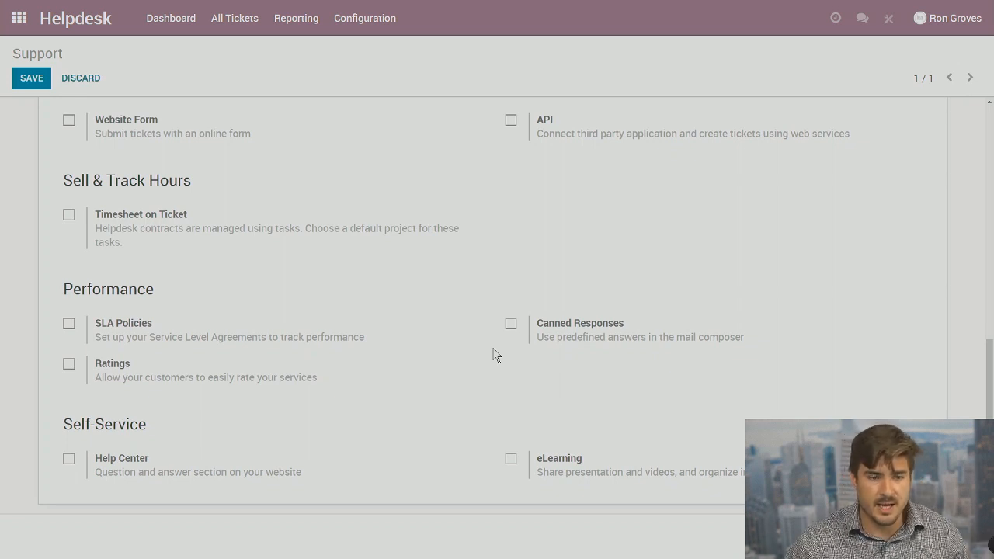
scroll(488, 262, "up", 6)
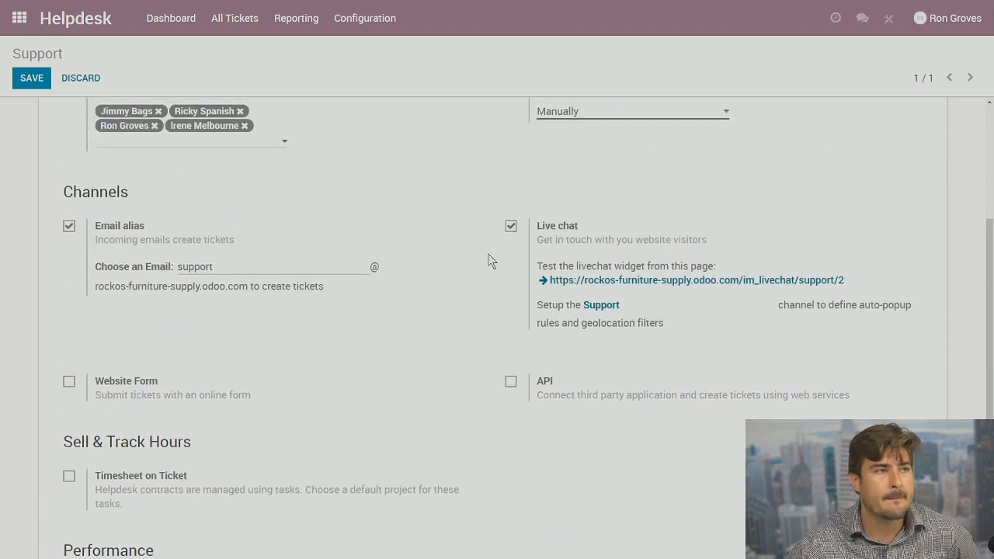
left_click(27, 87)
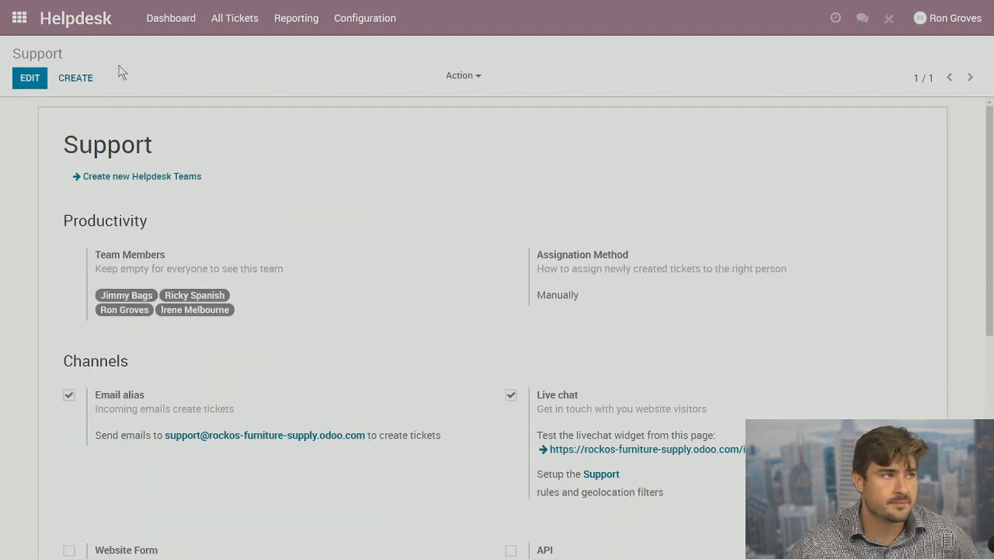
- Return to the Support tickets, open the Question about Manufacturing app ticket and move it to the Solved stage
left_click(163, 23)
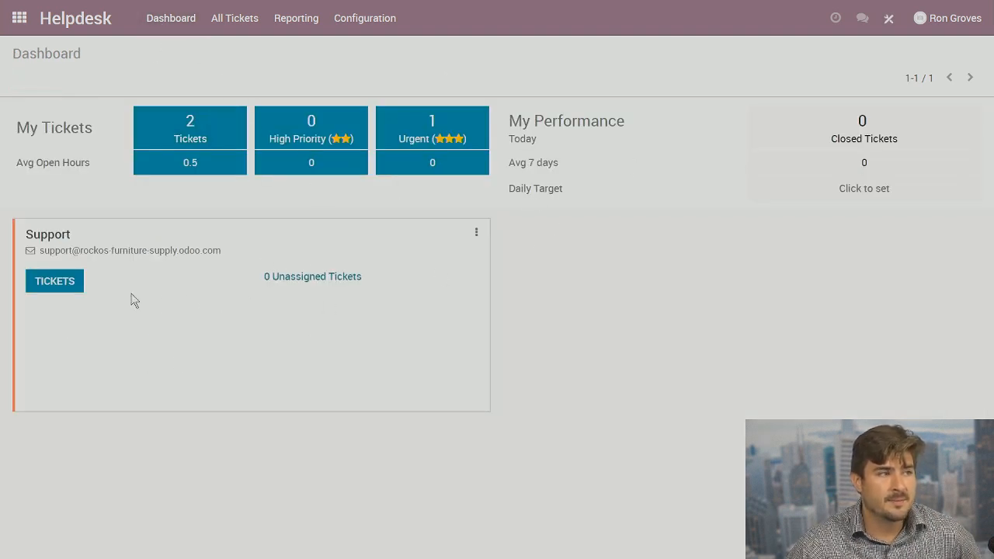
left_click(67, 290)
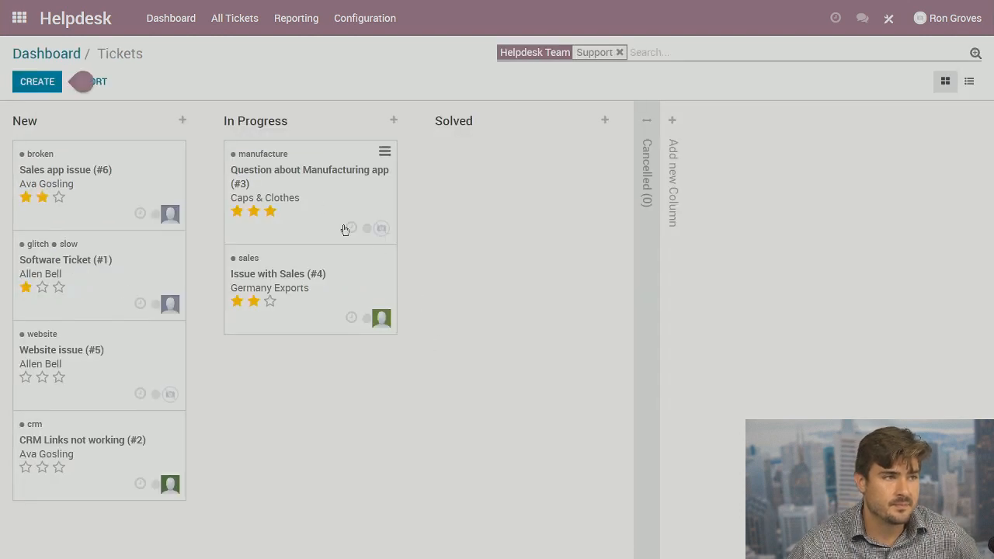
left_click(316, 200)
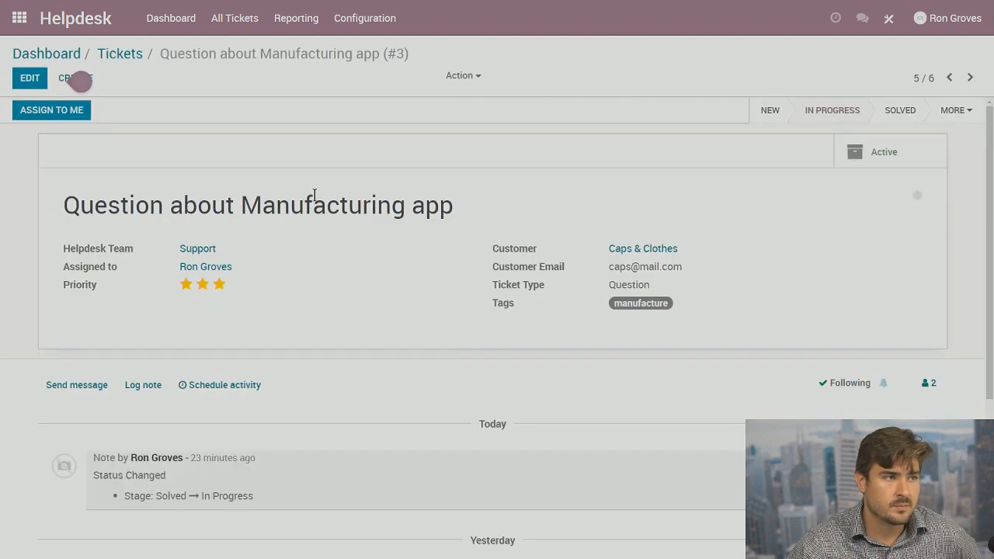
scroll(505, 268, "down", 1)
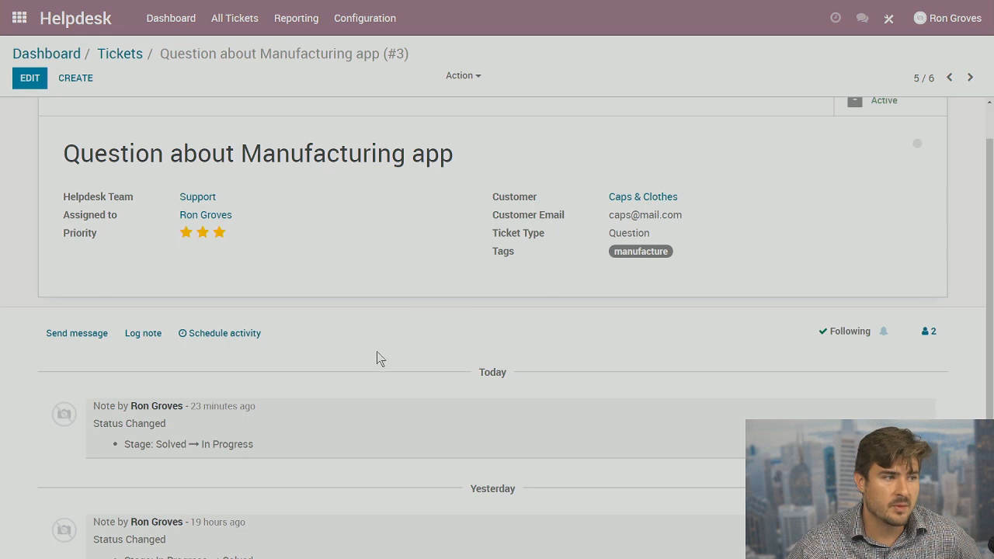
scroll(377, 357, "up", 1)
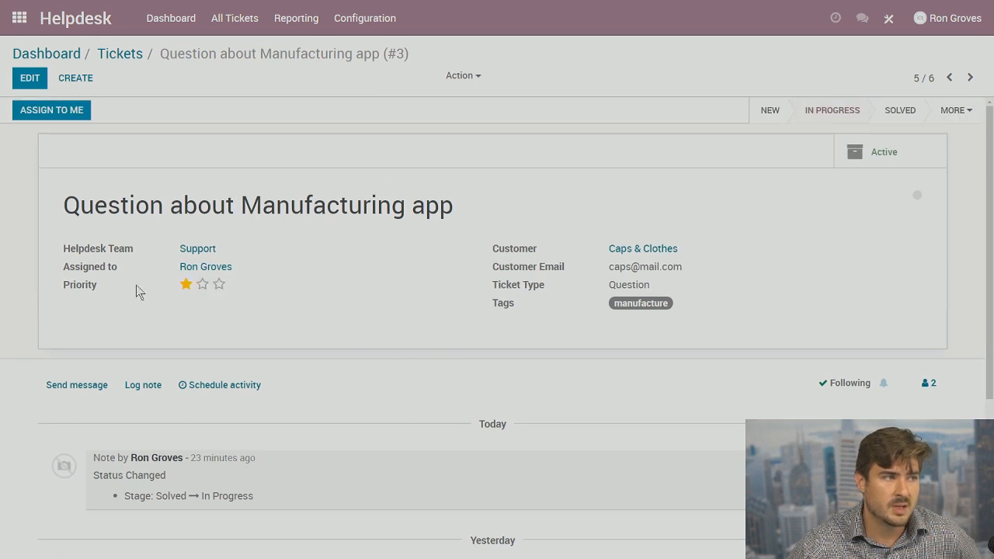
left_click(899, 111)
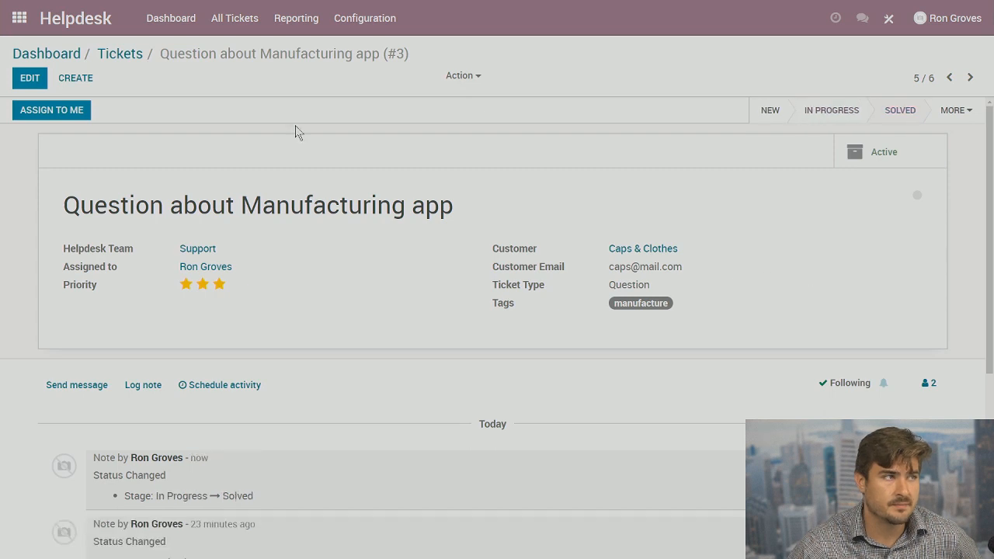
- Open the Issue with Sales ticket from the Support board, move it to the Solved stage and return to the board
left_click(113, 56)
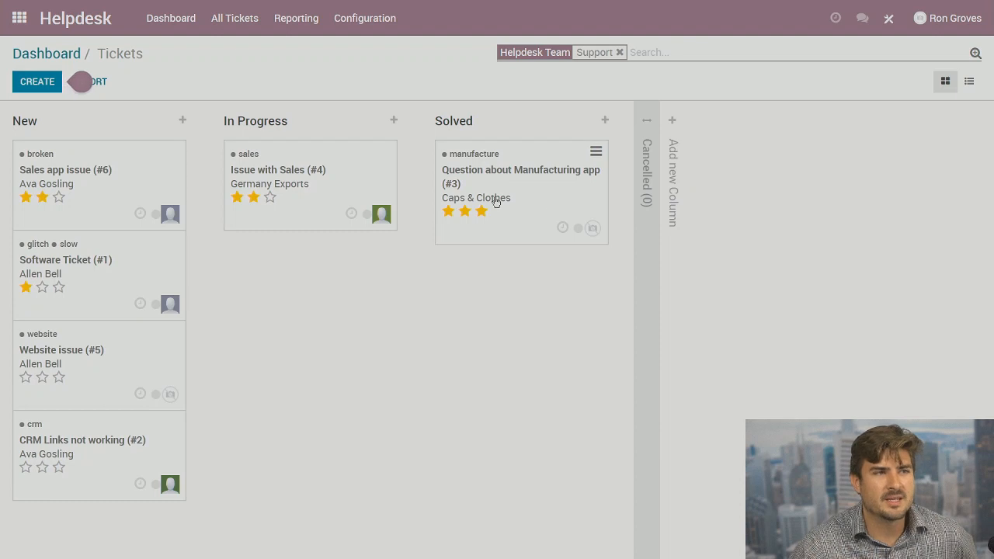
left_click(309, 197)
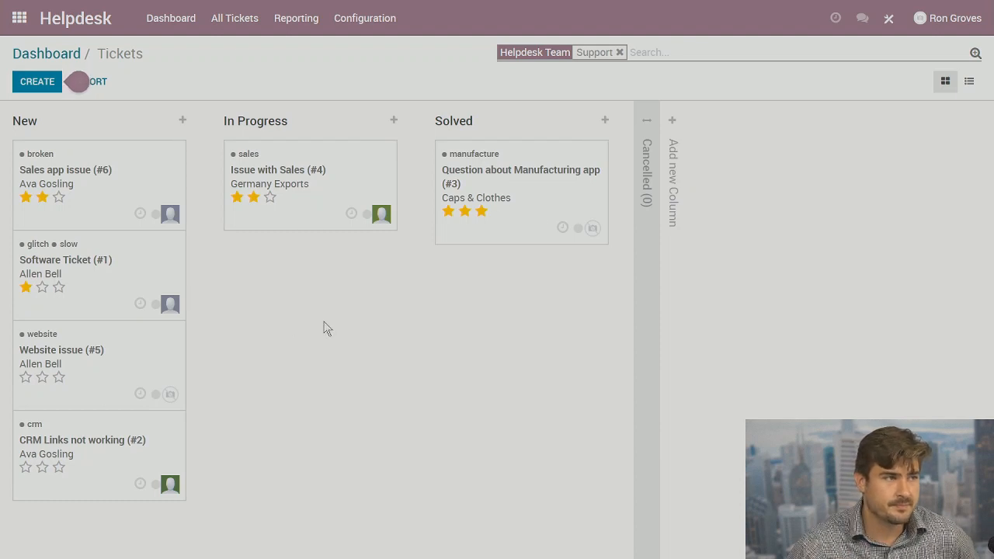
scroll(353, 299, "down", 1)
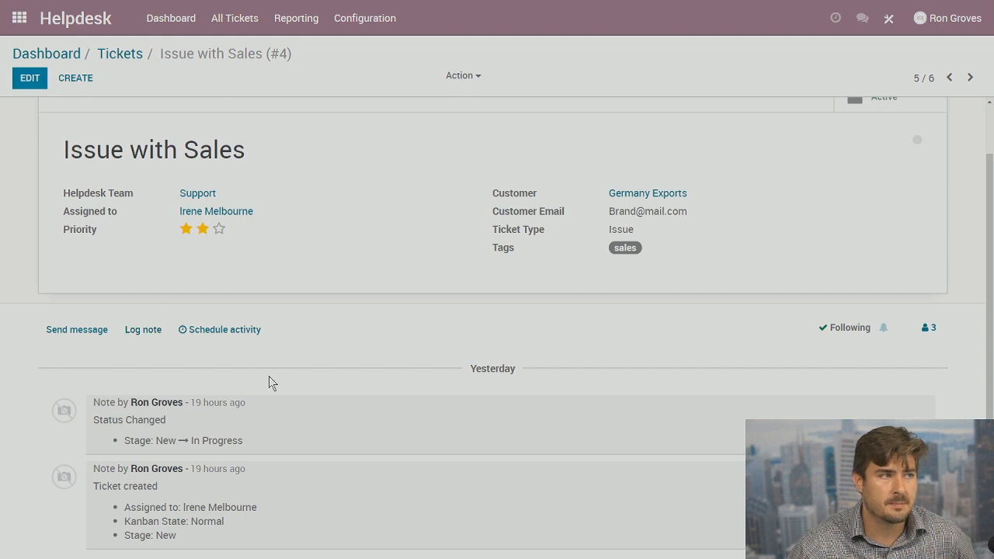
scroll(279, 388, "up", 1)
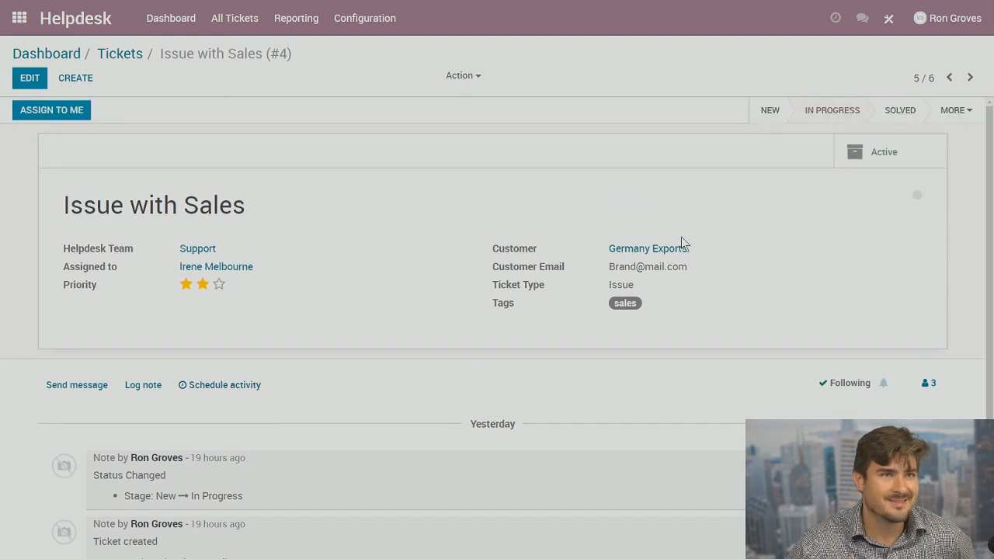
left_click(885, 110)
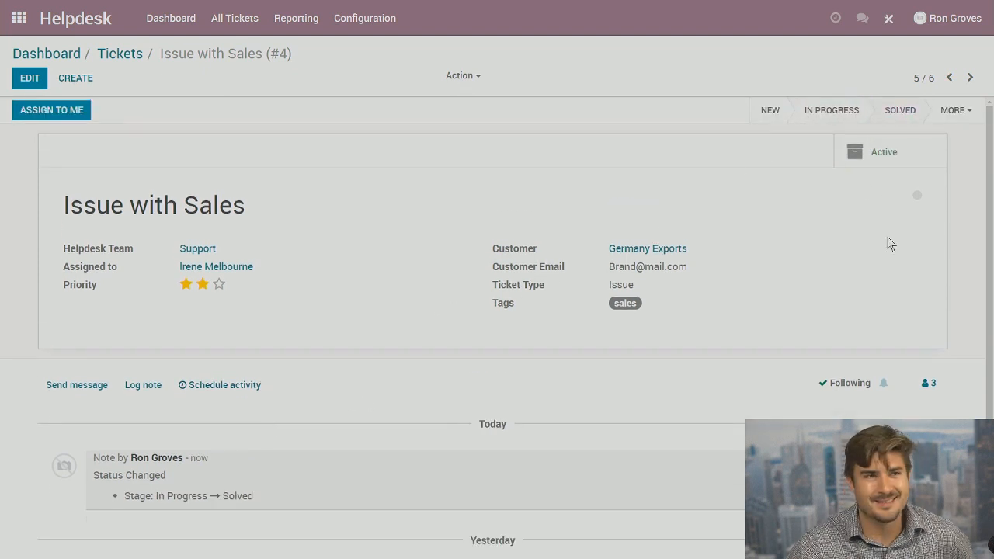
left_click(117, 54)
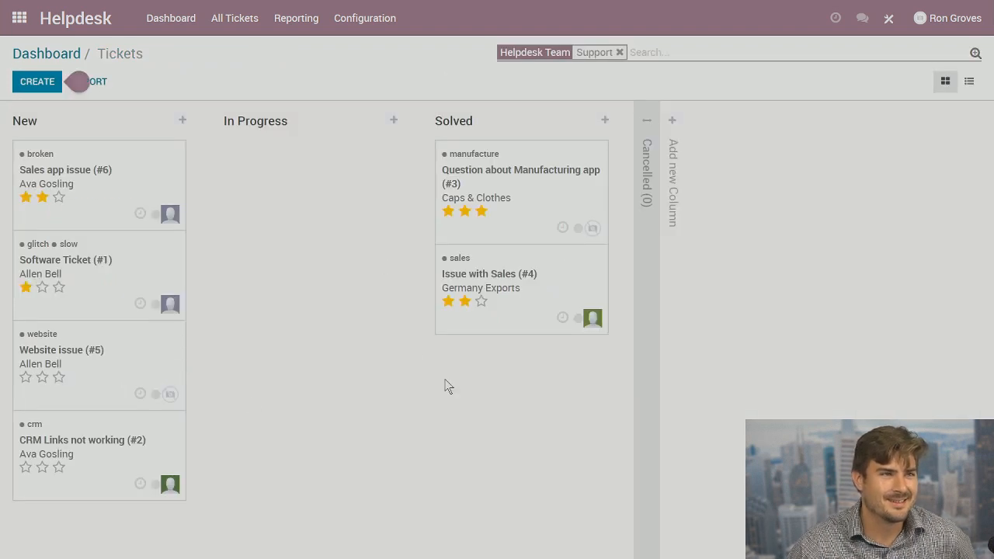
- Add a new stage column named Considered to the Support ticket board
left_click(604, 121)
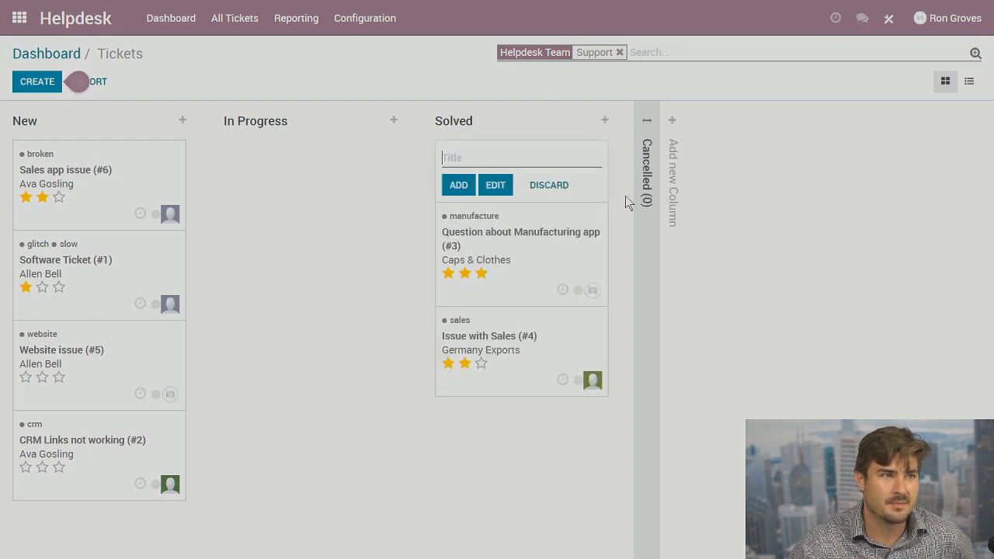
left_click(592, 364)
left_click(667, 126)
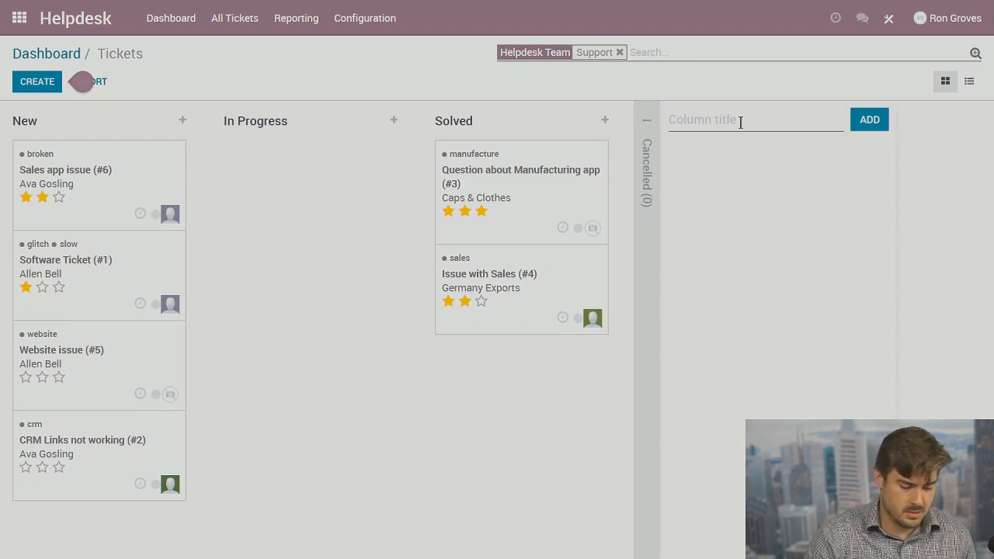
type("Conkksidered")
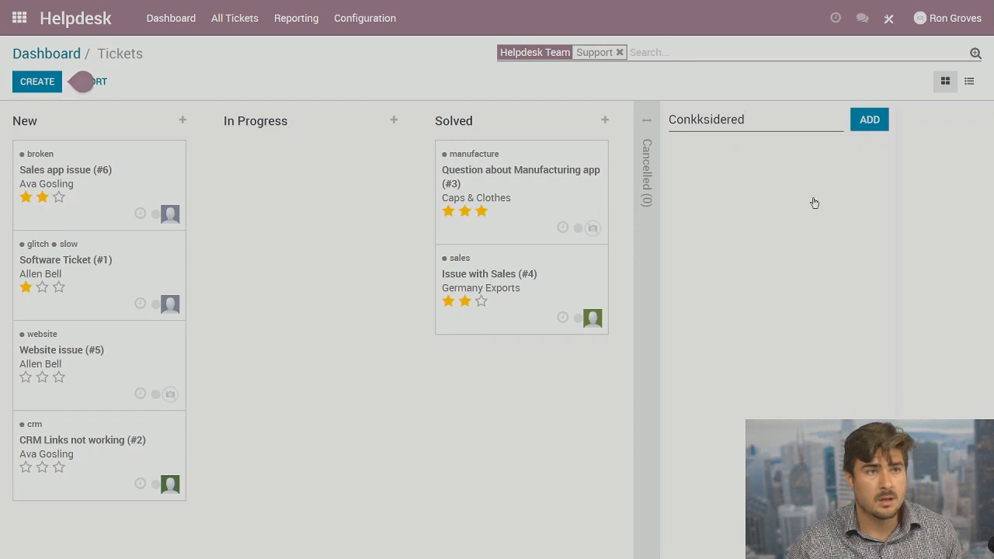
left_click(704, 125)
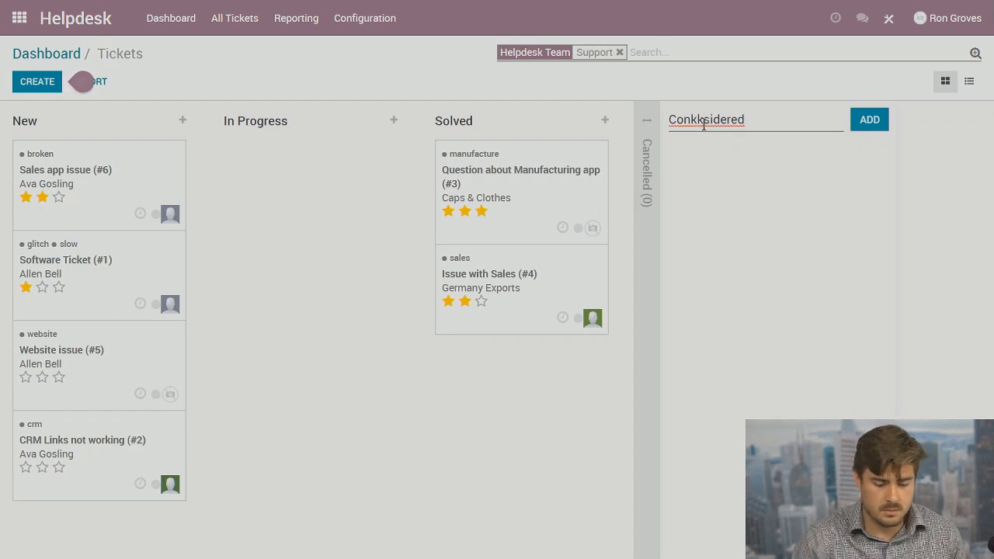
key("BackSpace")
key("Delete")
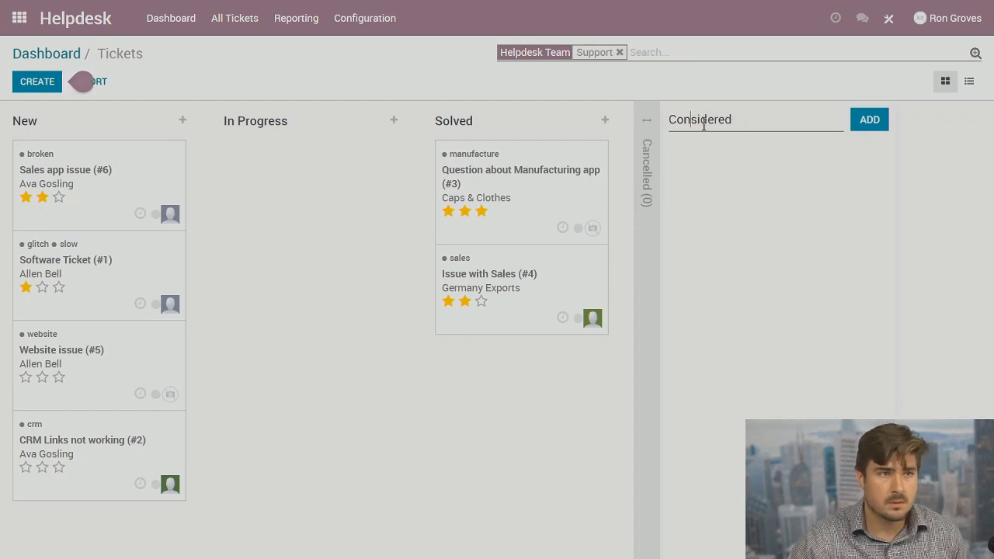
left_click(877, 122)
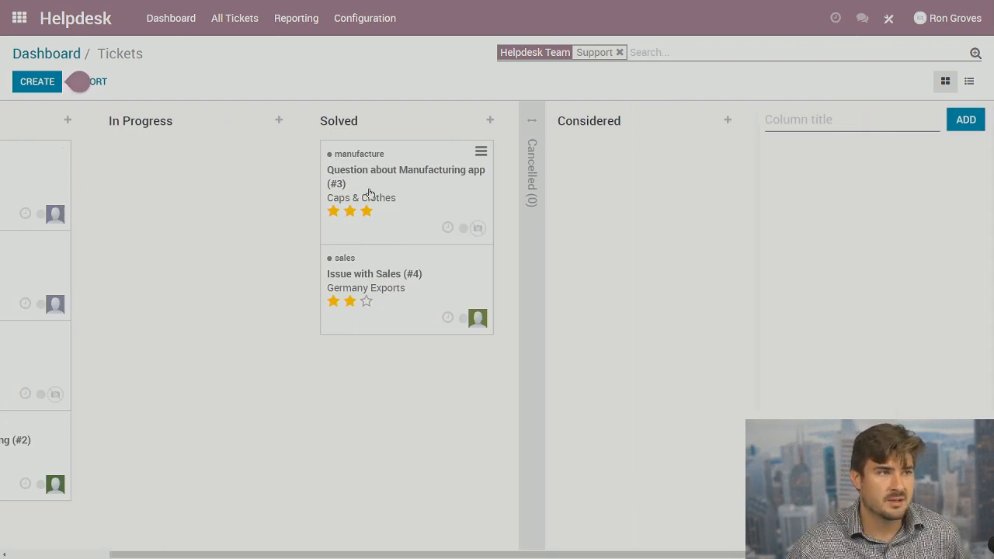
- Try moving the Issue with Sales ticket into the Considered stage and put it back in Solved
left_click_drag(411, 292, 652, 184)
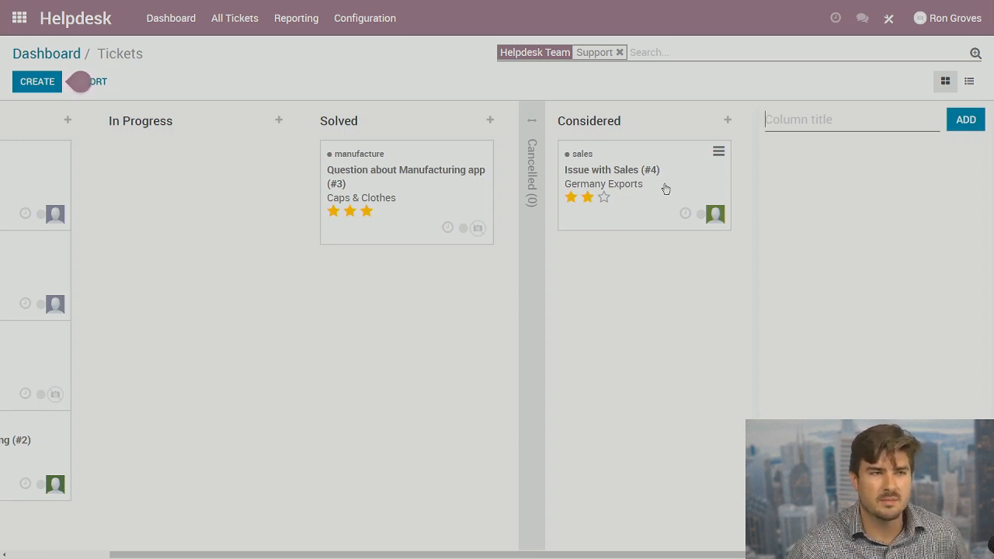
left_click_drag(665, 188, 376, 283)
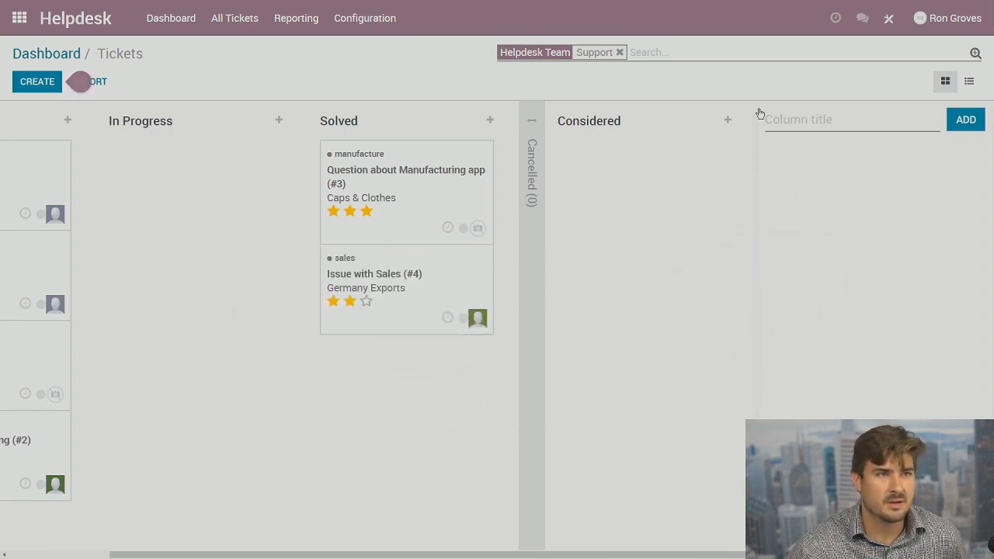
- Fold the empty Considered stage column on the Support ticket board
left_click(616, 162)
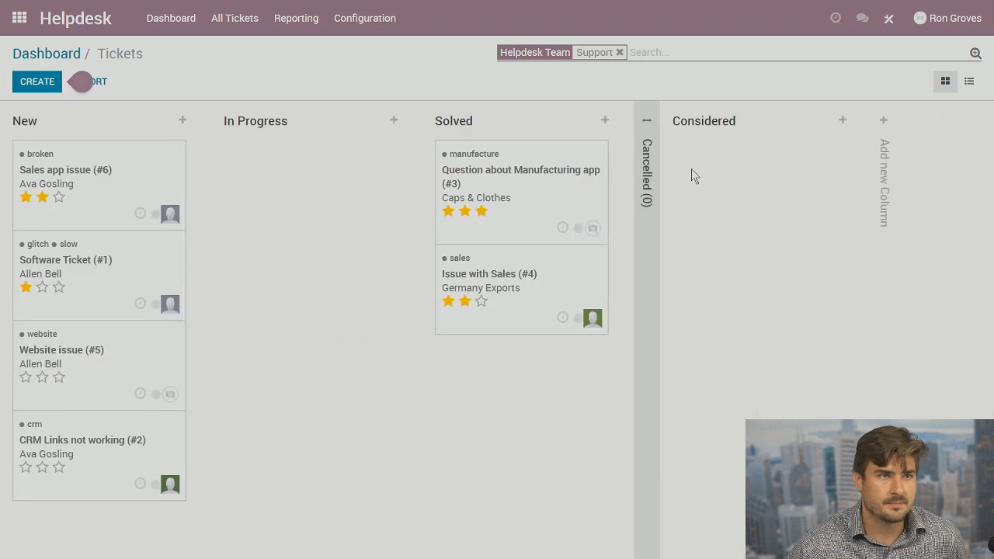
left_click(822, 121)
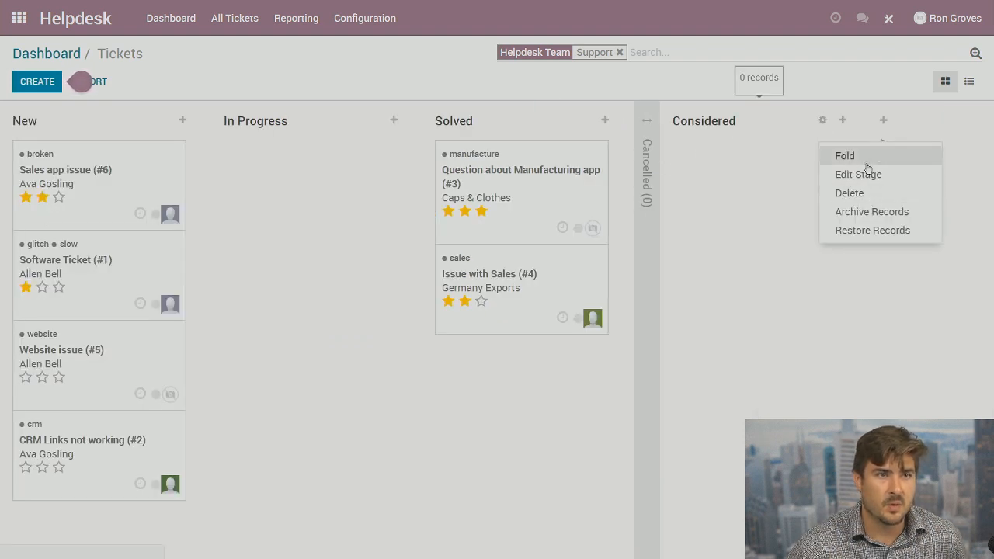
left_click(845, 156)
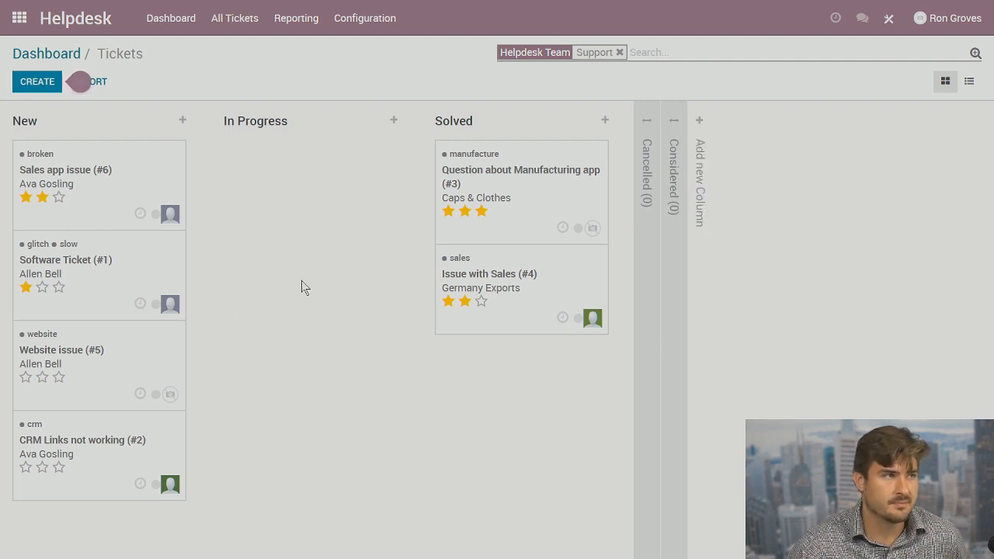
- Create a new ticket from the list of all tickets and give it the subject "Studio -"
left_click(234, 23)
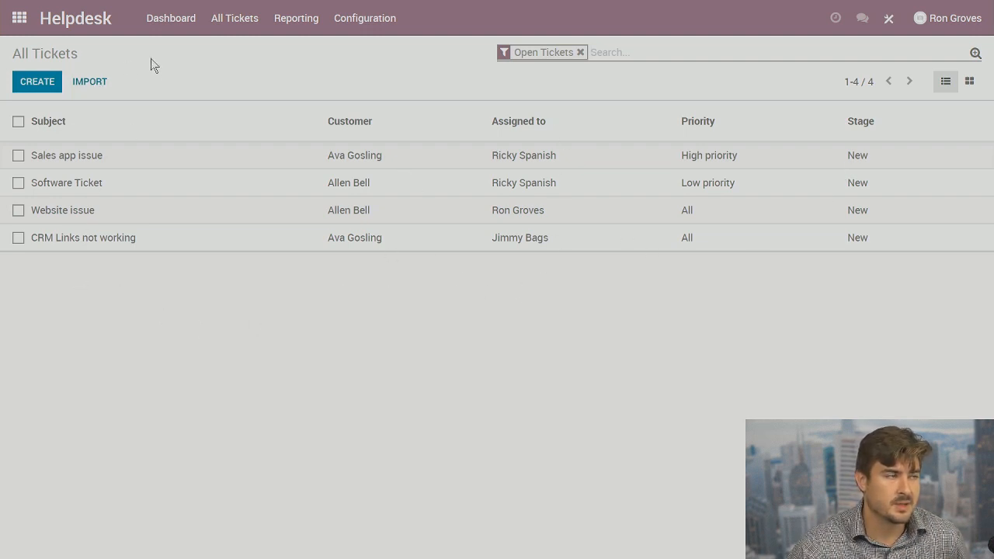
left_click(171, 19)
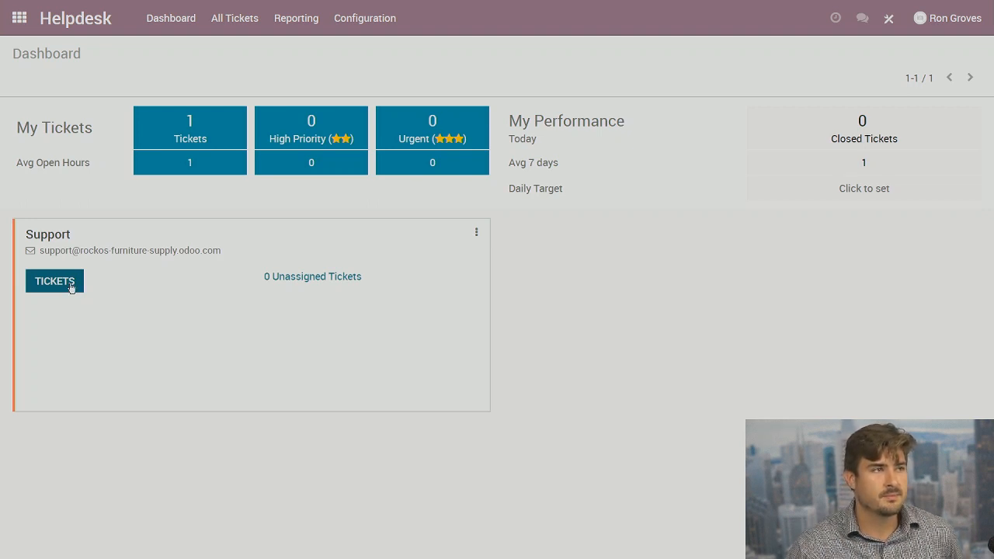
left_click(231, 26)
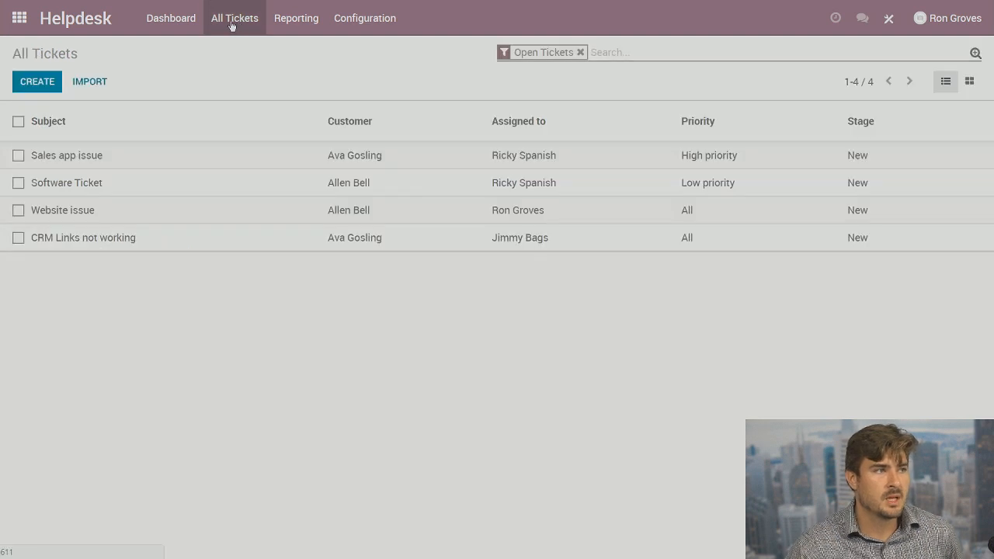
left_click(41, 87)
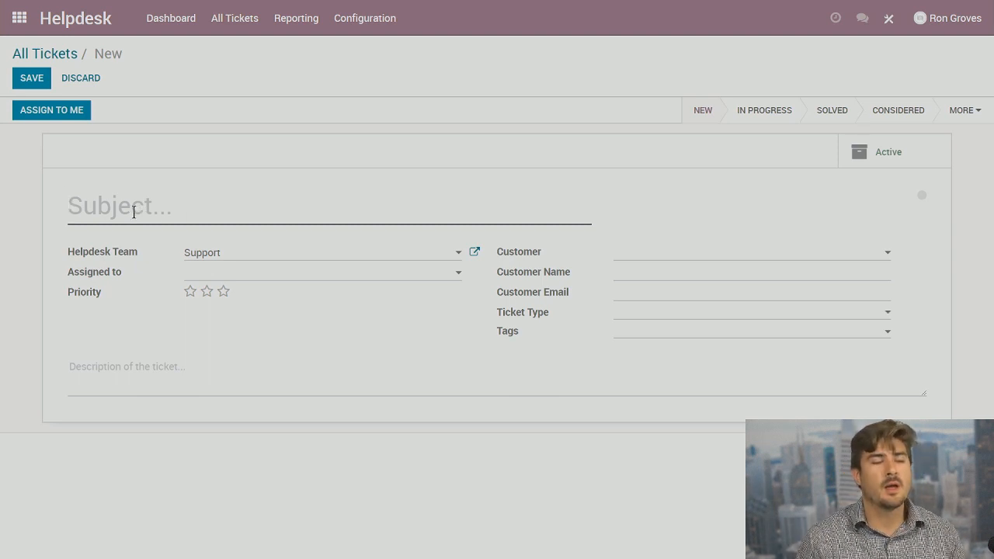
type("St")
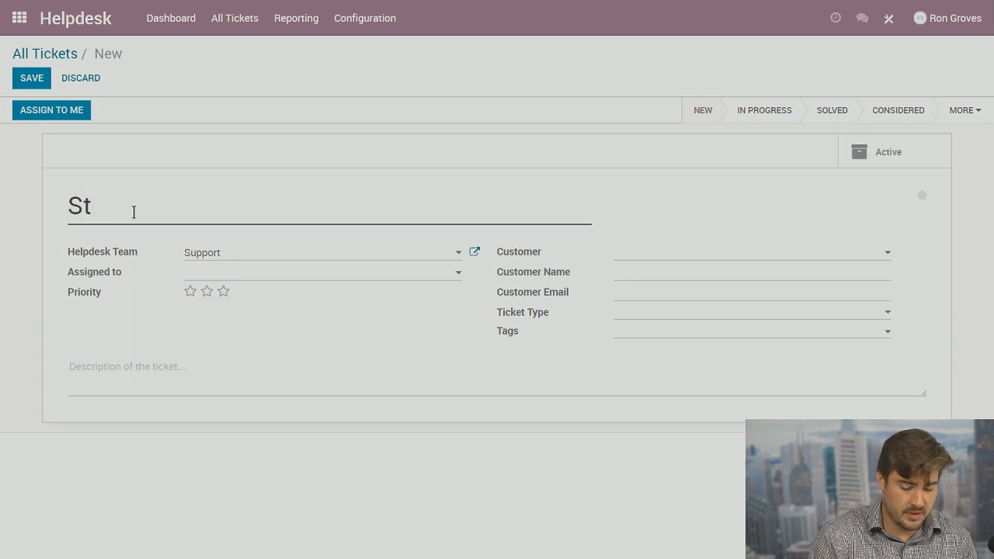
type("udio -")
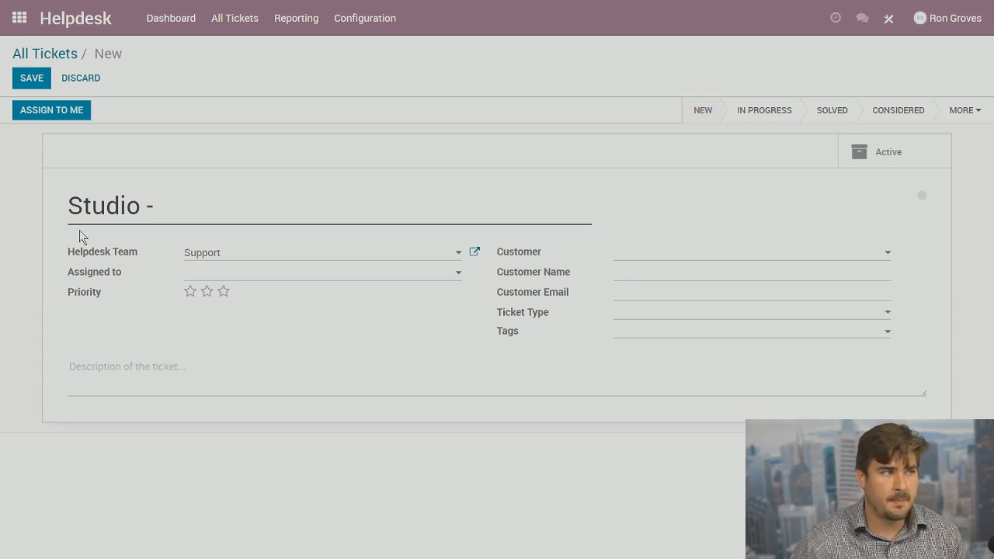
- Assign the Studio ticket to a support team member and set its priority to one star (Low priority)
left_click(190, 291)
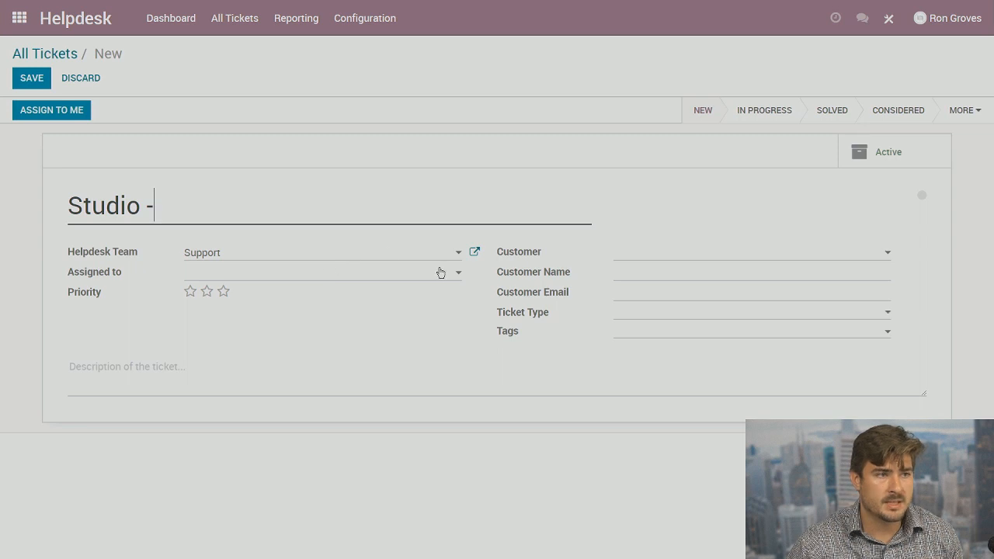
left_click(379, 274)
left_click(276, 297)
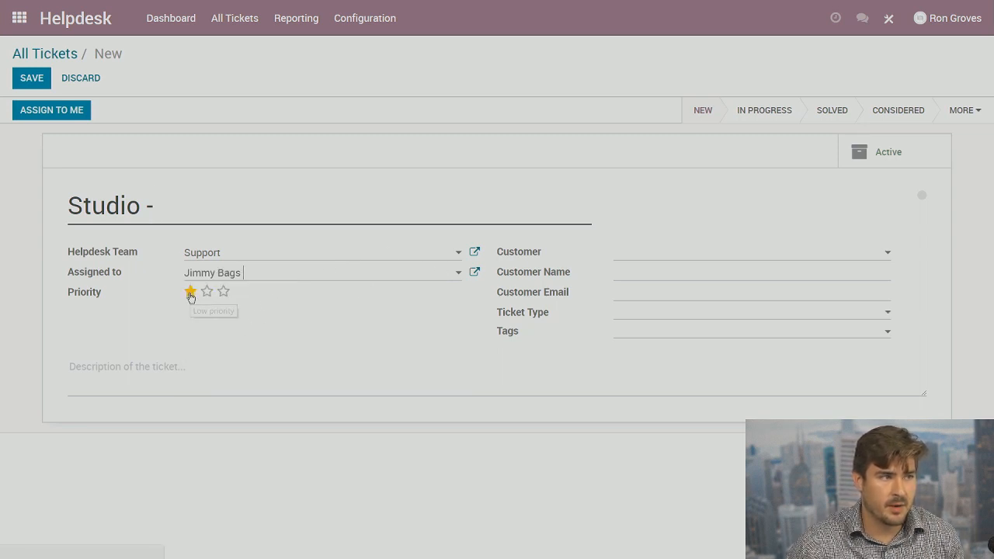
- Set the Studio ticket's customer to Germany Exports and its ticket type to Question
left_click(700, 257)
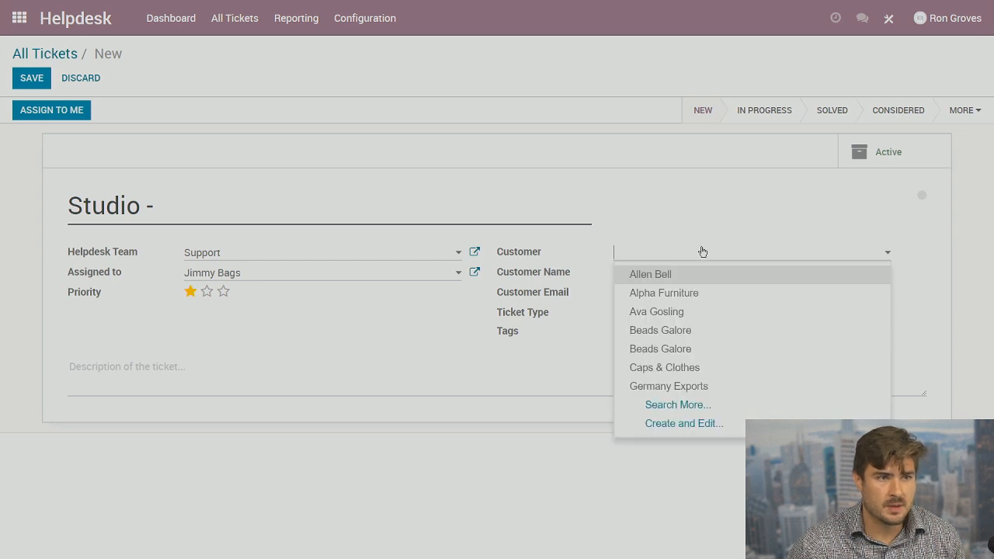
left_click(722, 394)
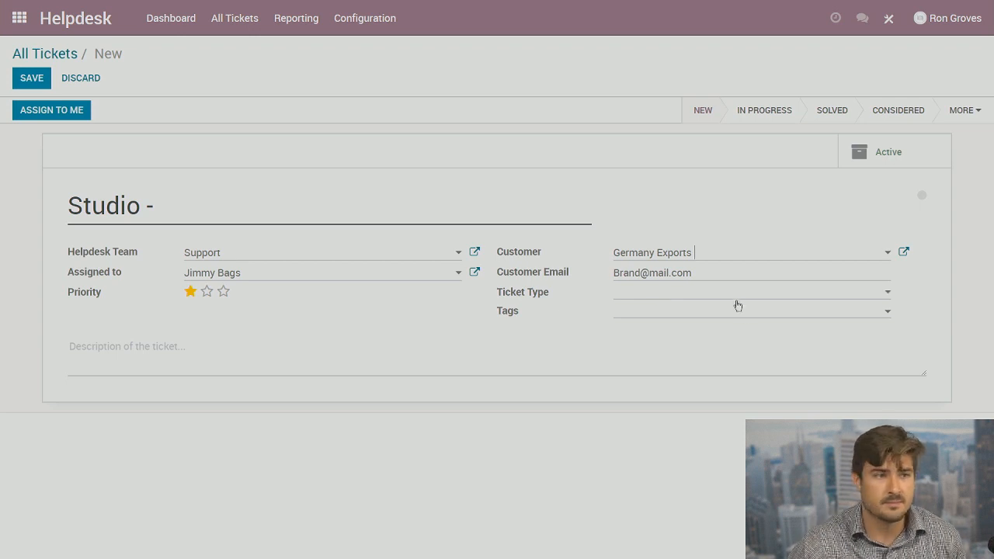
left_click(843, 295)
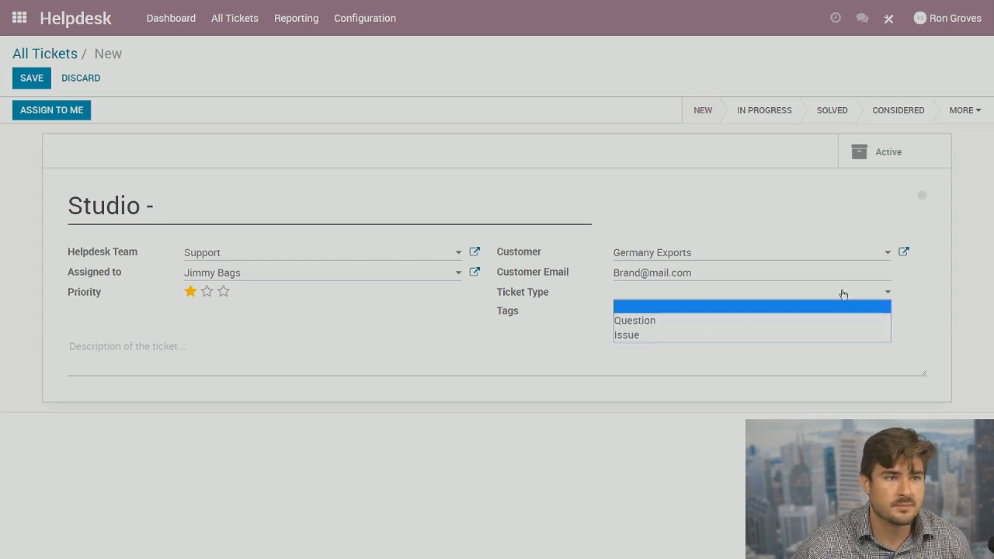
left_click(652, 321)
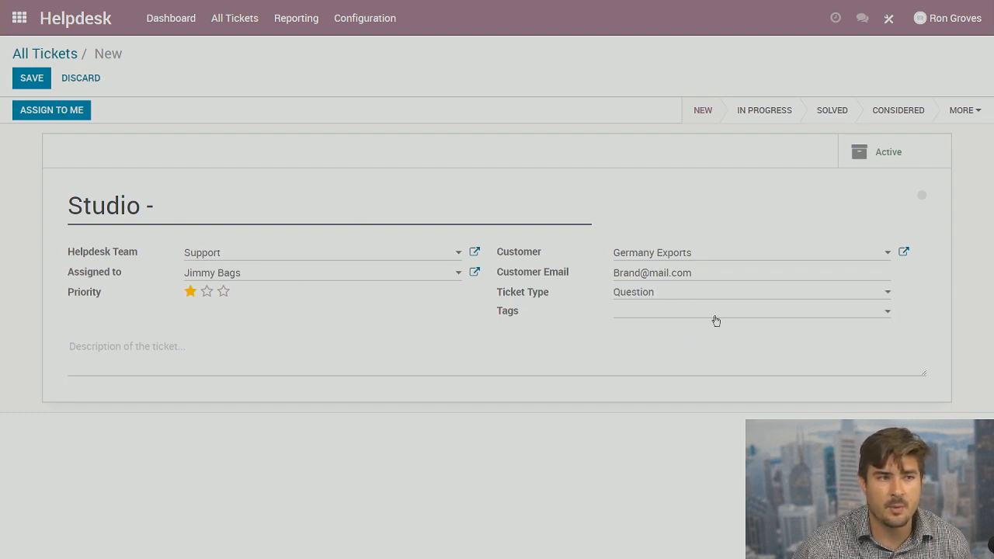
- Create and add two tags to the Studio ticket: question and the assignee's first name
left_click(643, 319)
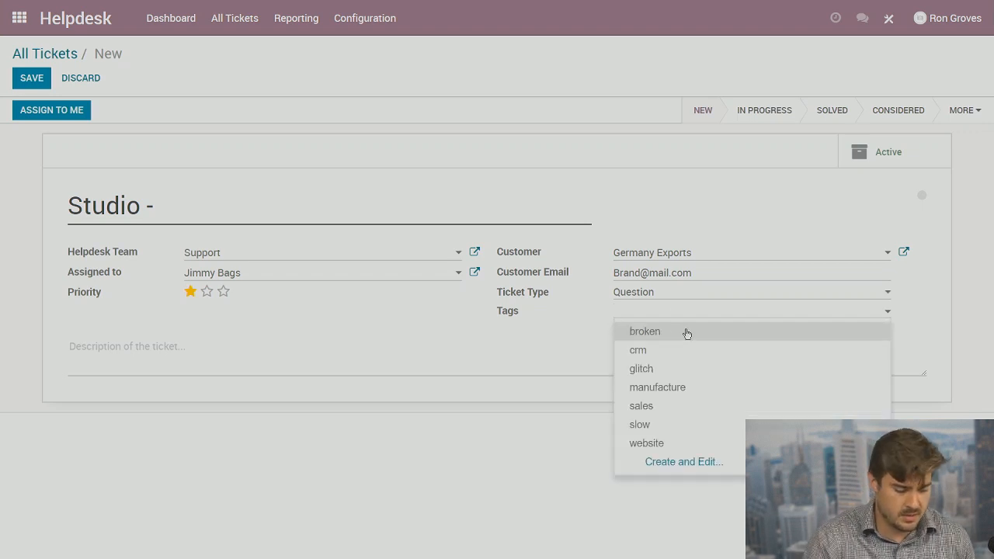
left_click(685, 316)
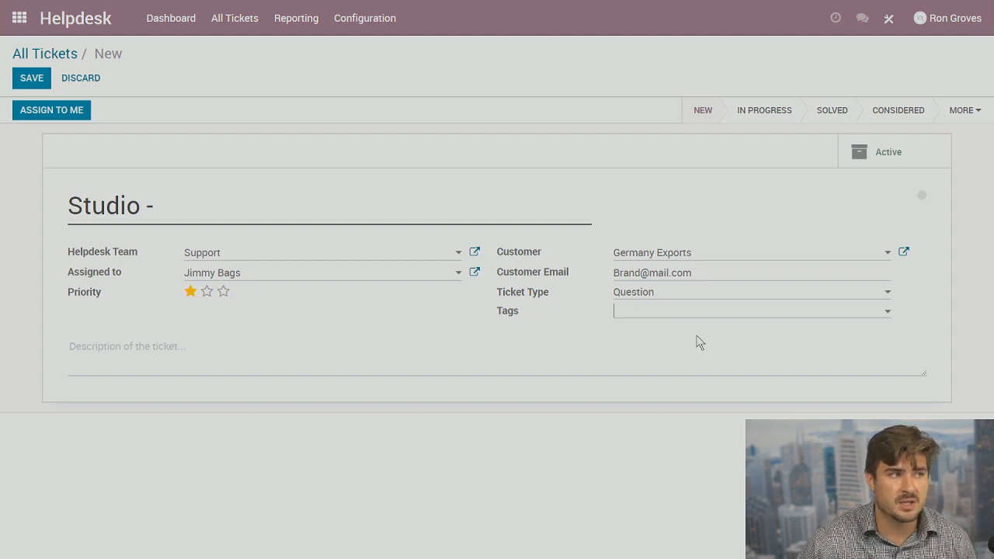
left_click(647, 318)
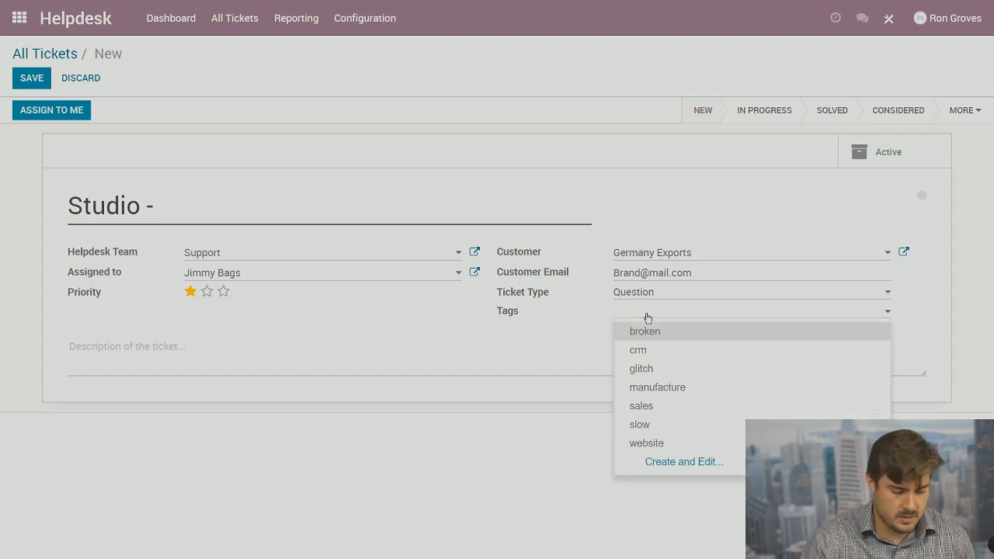
type("question")
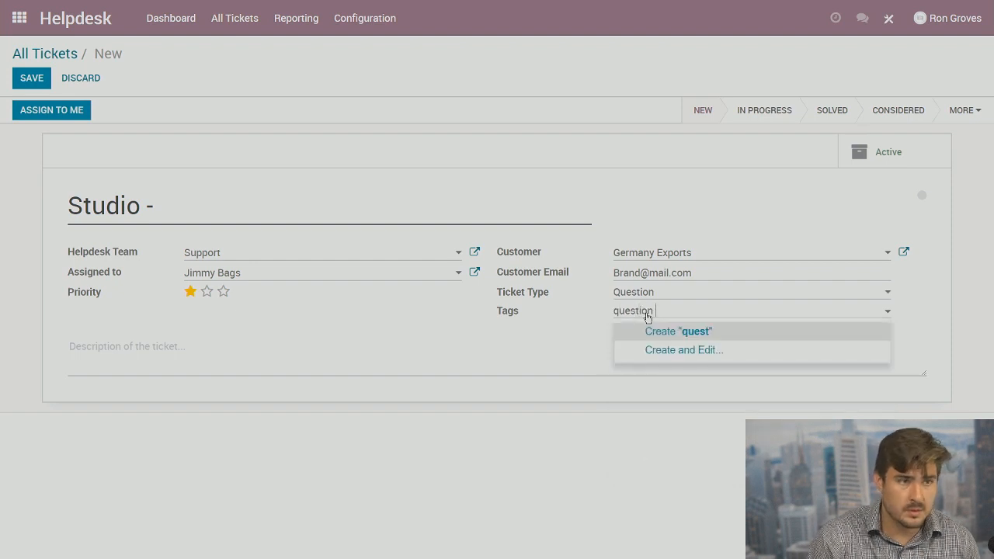
left_click(697, 333)
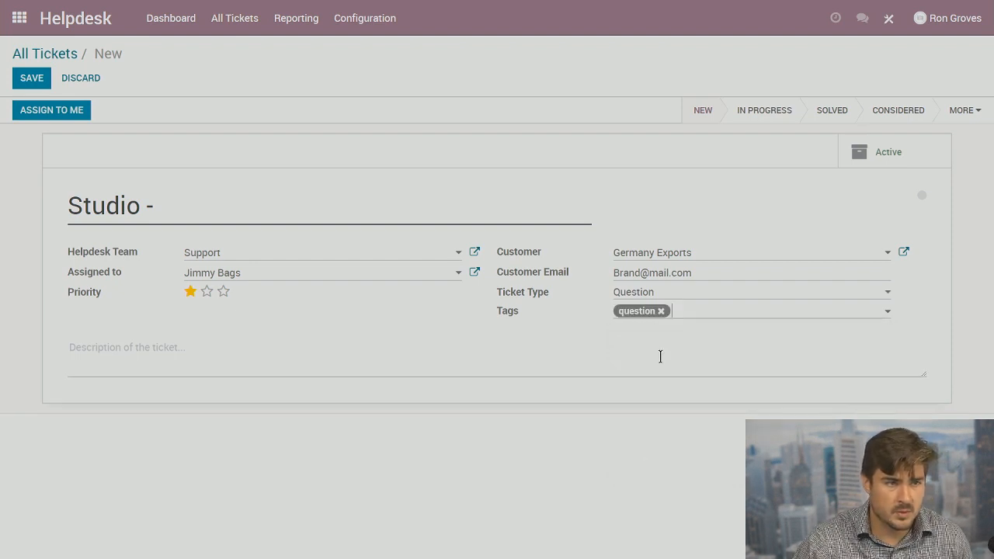
type("Jimmy")
left_click(786, 329)
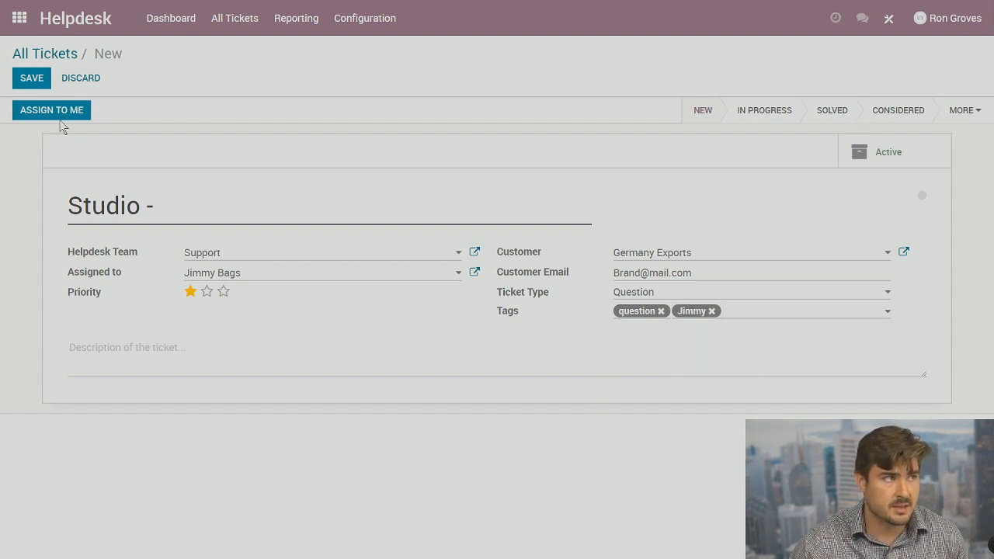
- Save the Studio ticket and log an internal note on it that mentions the assigned support team member
left_click(37, 80)
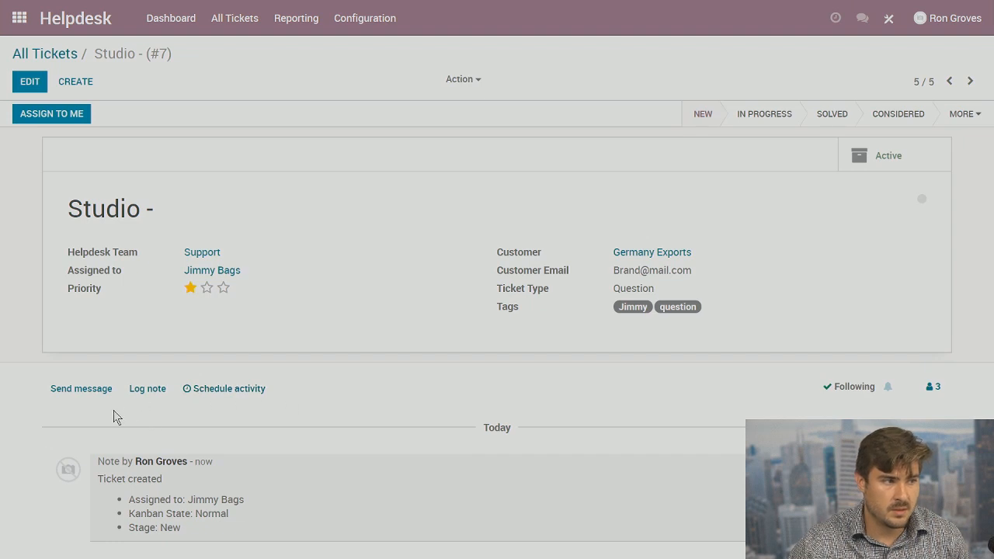
left_click(147, 389)
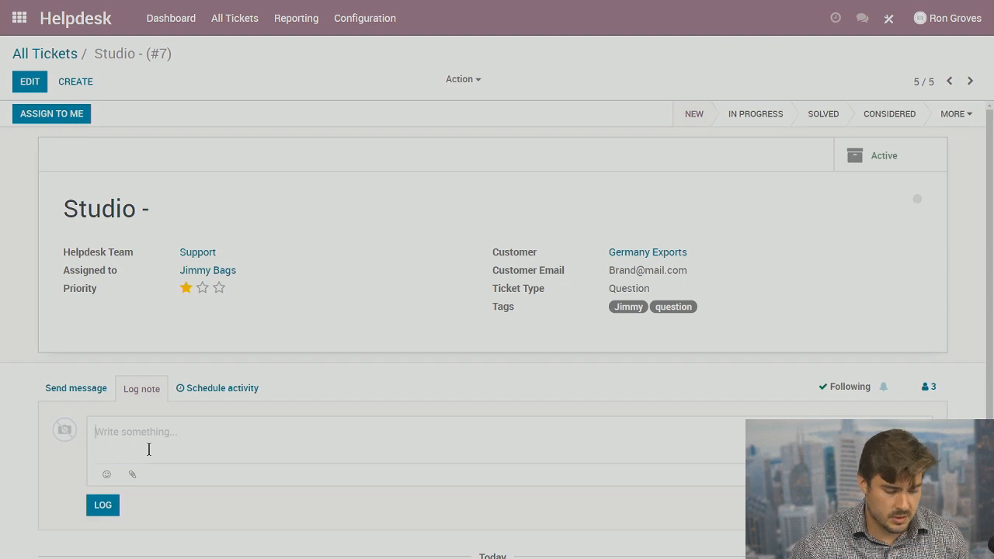
type("ji")
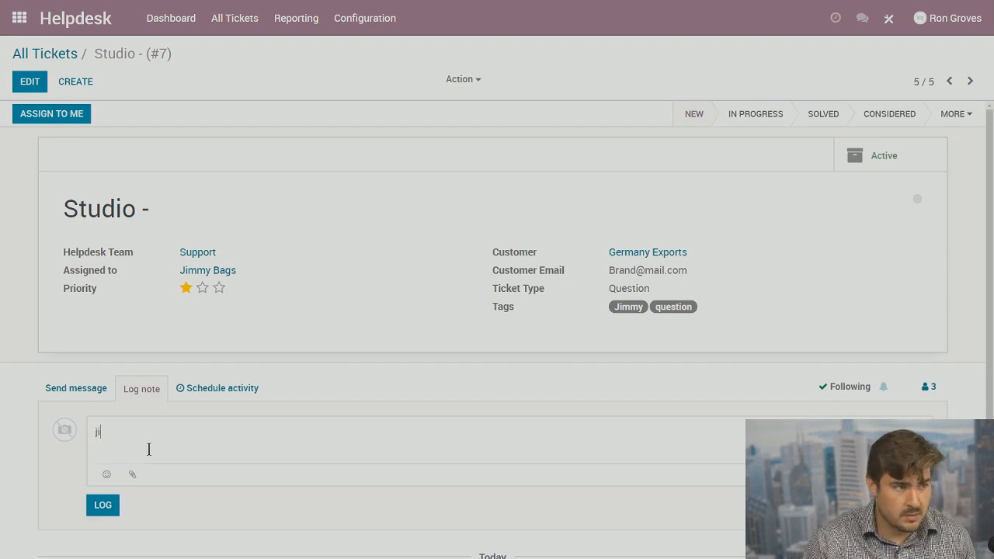
key("BackSpace")
key("BackSpace")
type("@ju")
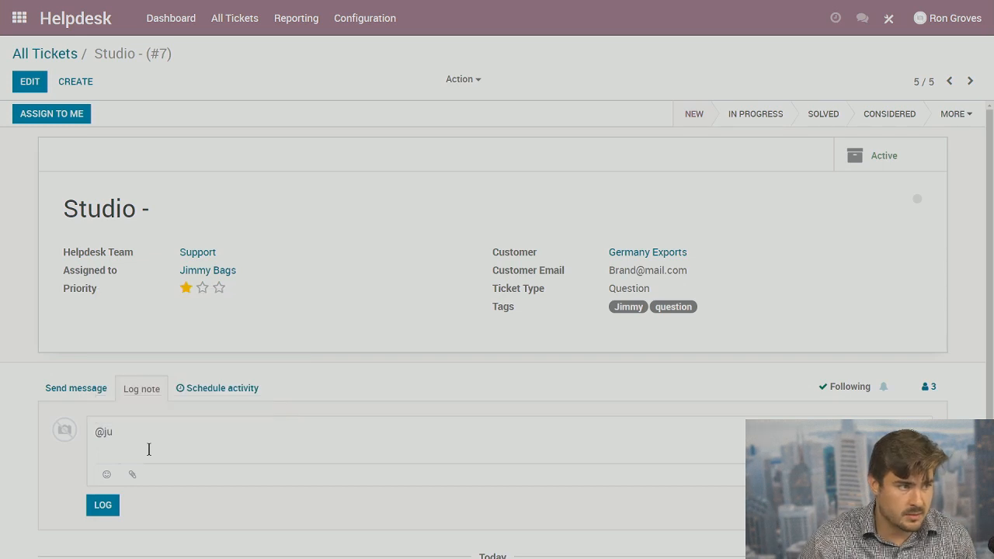
key("BackSpace")
left_click(156, 411)
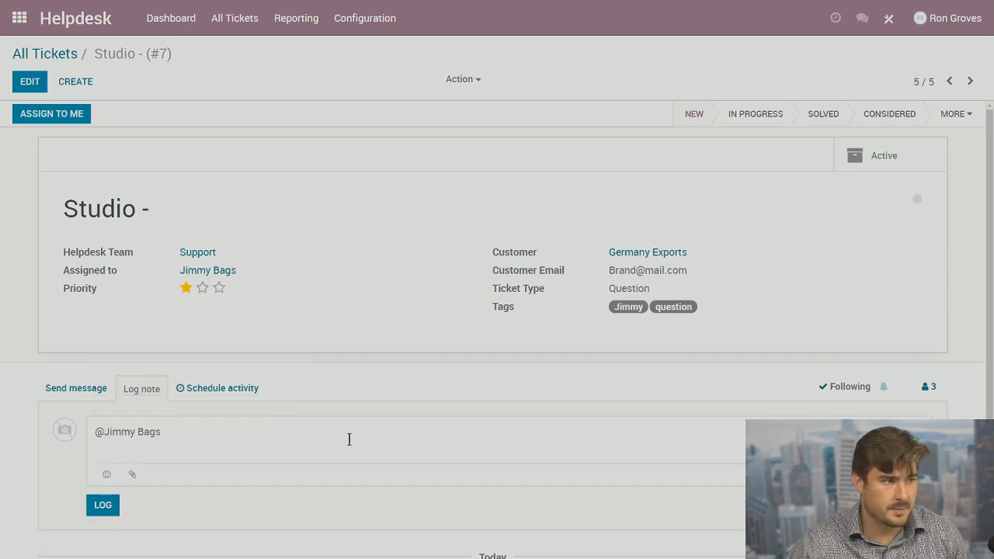
left_click(102, 505)
- Check the Studio ticket's logged note and the list of conversations
scroll(401, 382, "down", 1)
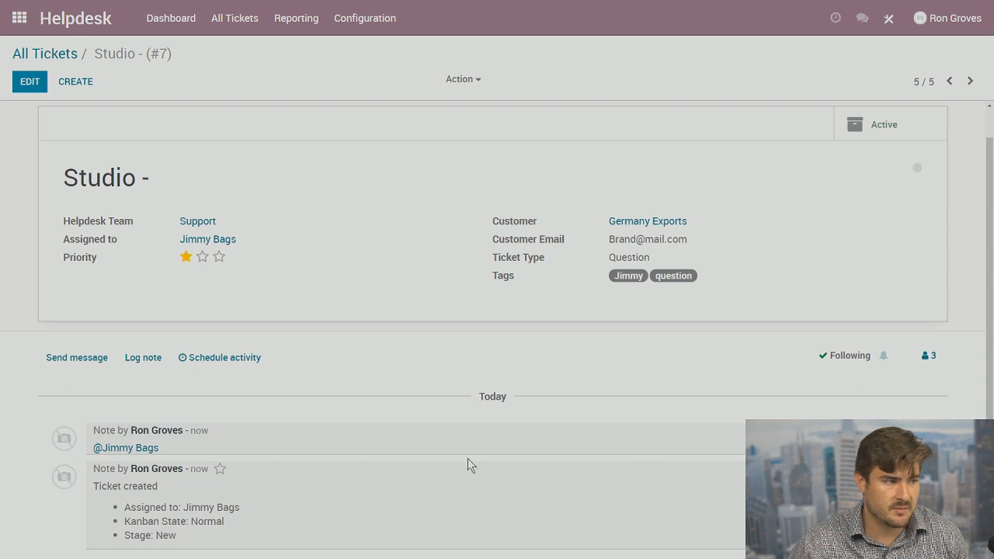
left_click(862, 18)
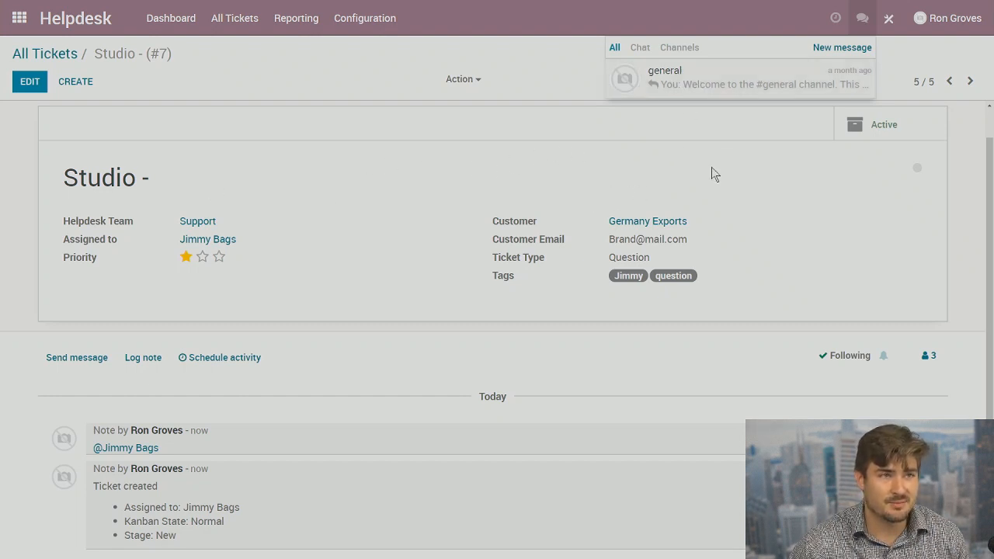
left_click(485, 181)
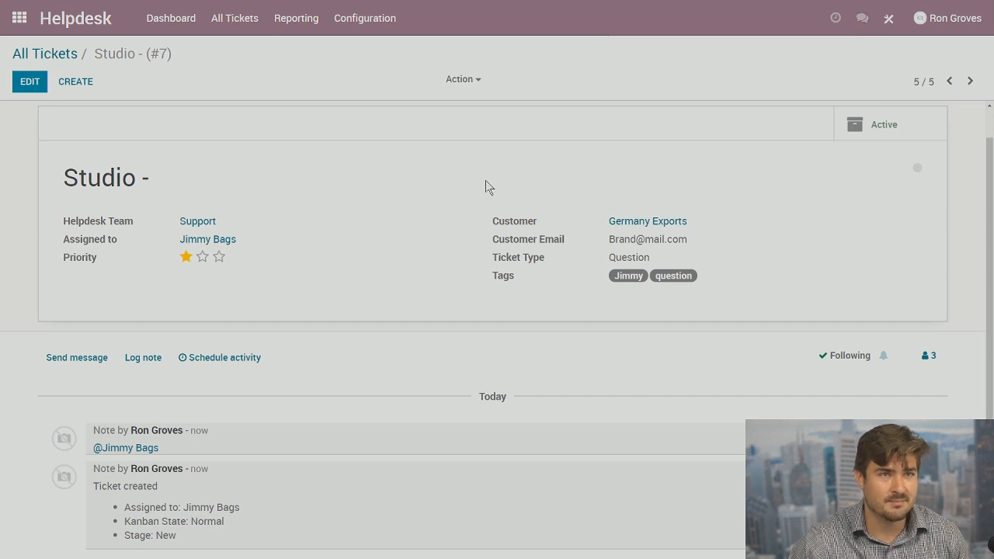
- Move the CRM Links not working, Website issue and Software Ticket tickets to the Solved stage
left_click(949, 80)
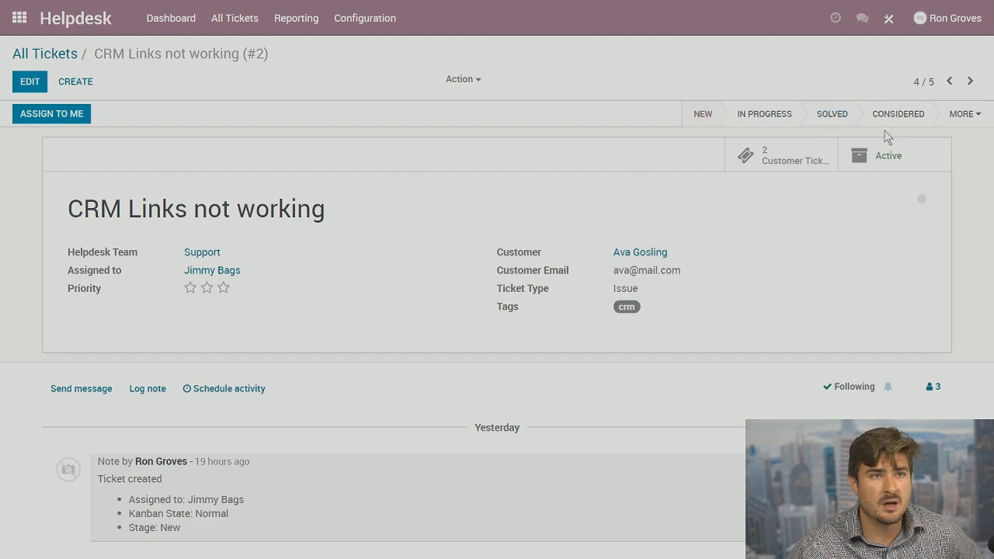
left_click(829, 121)
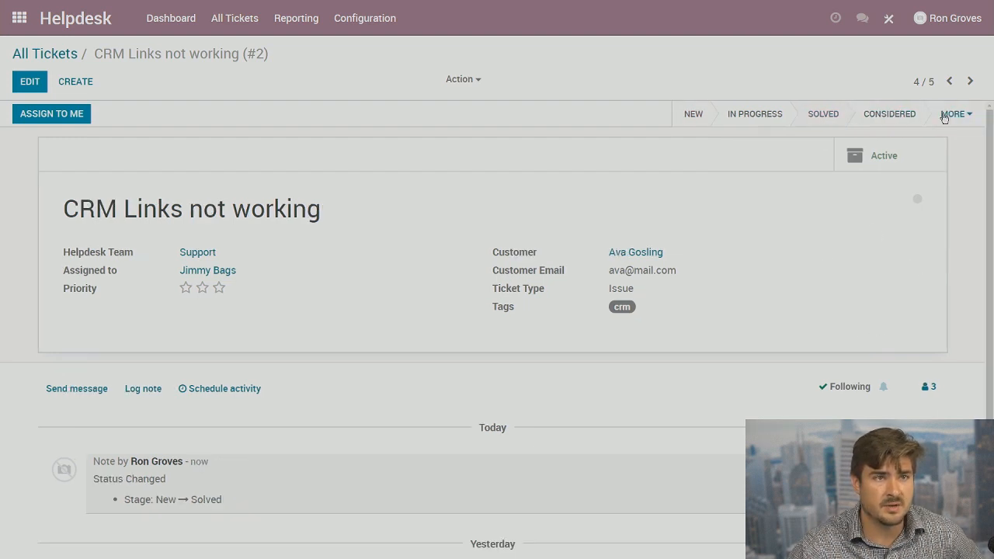
left_click(949, 81)
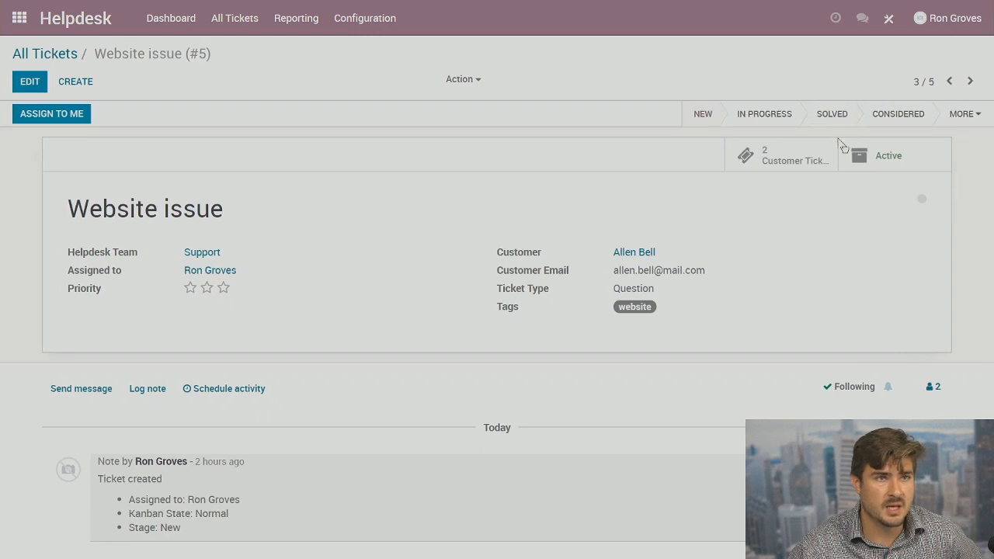
left_click(949, 81)
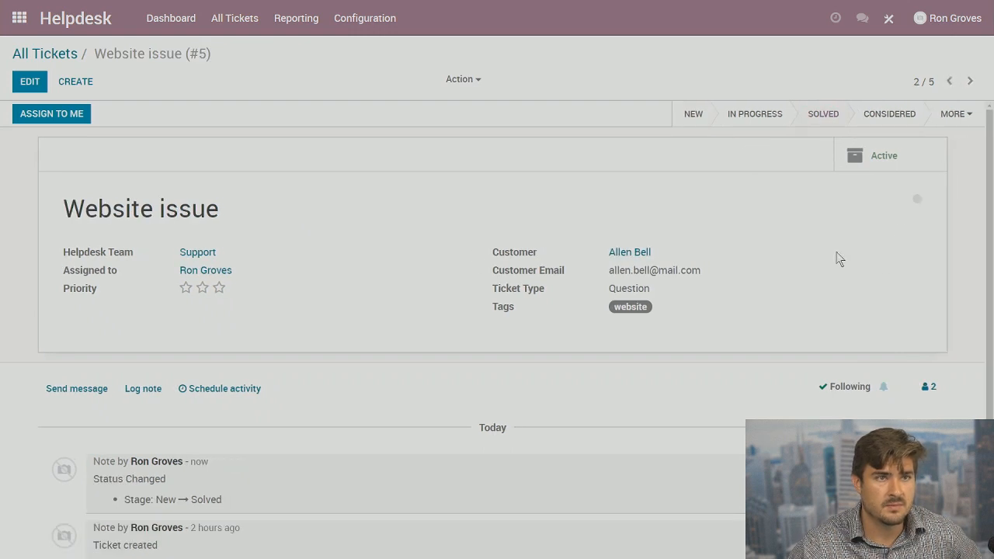
left_click(827, 115)
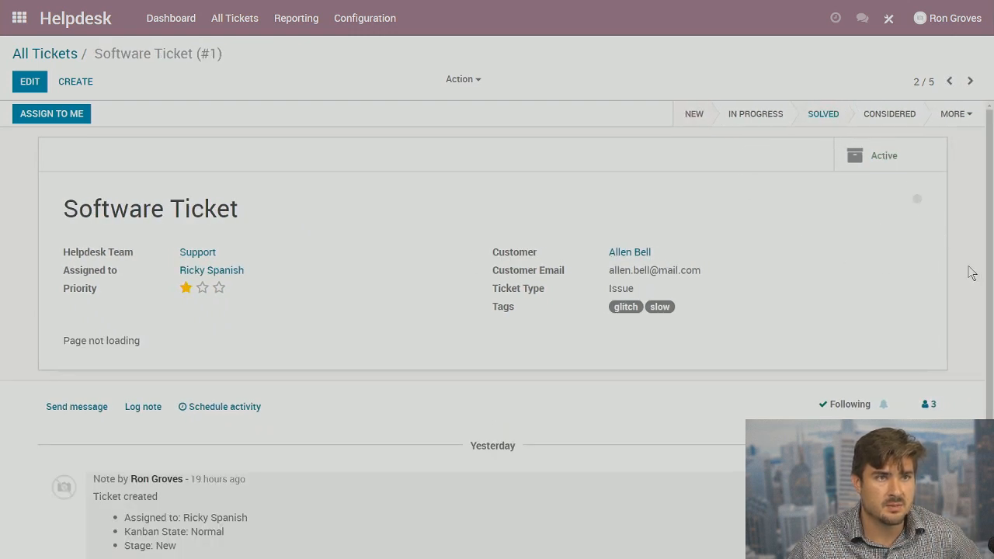
- Move the Sales app issue and Studio tickets to the Solved stage and return to the list of all tickets
left_click(945, 83)
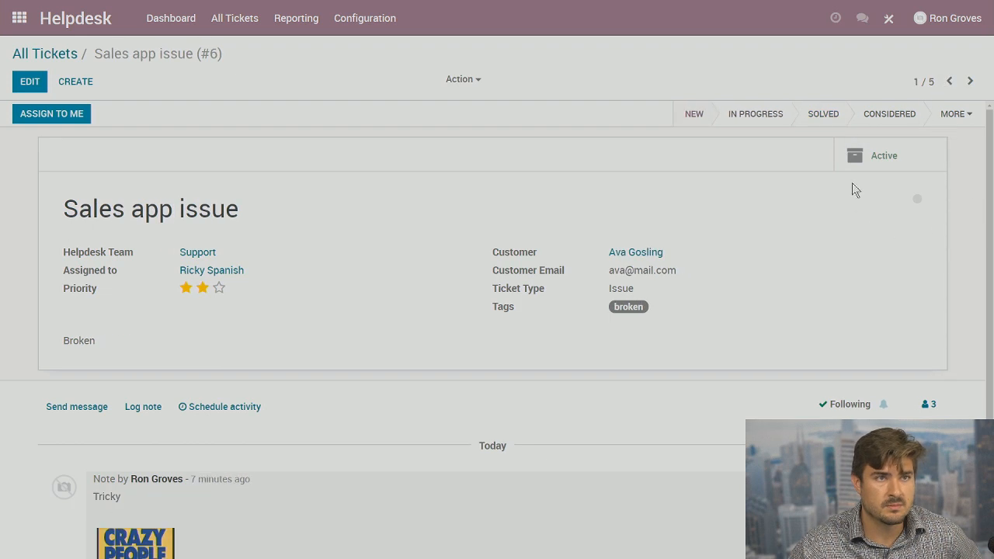
left_click(970, 82)
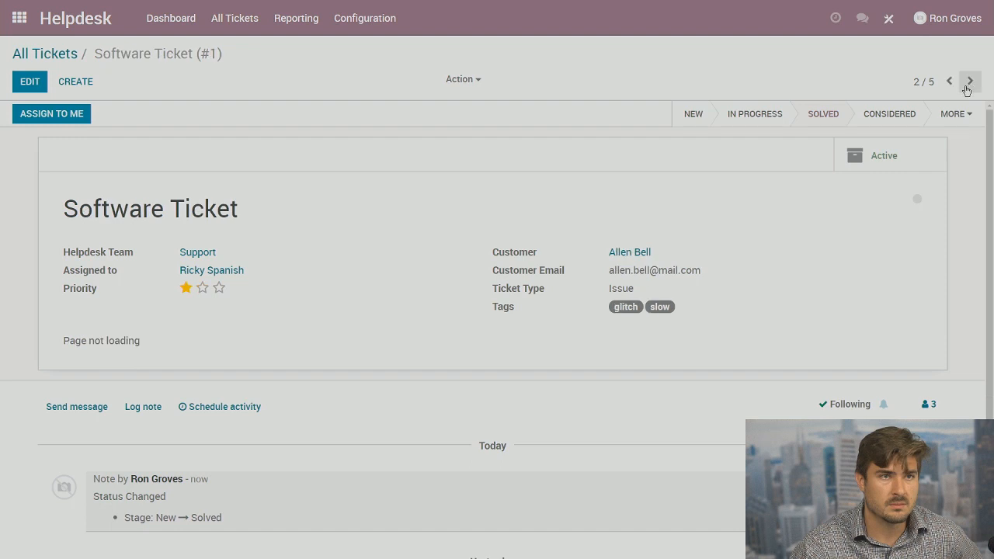
left_click(969, 82)
left_click(969, 82)
left_click(968, 82)
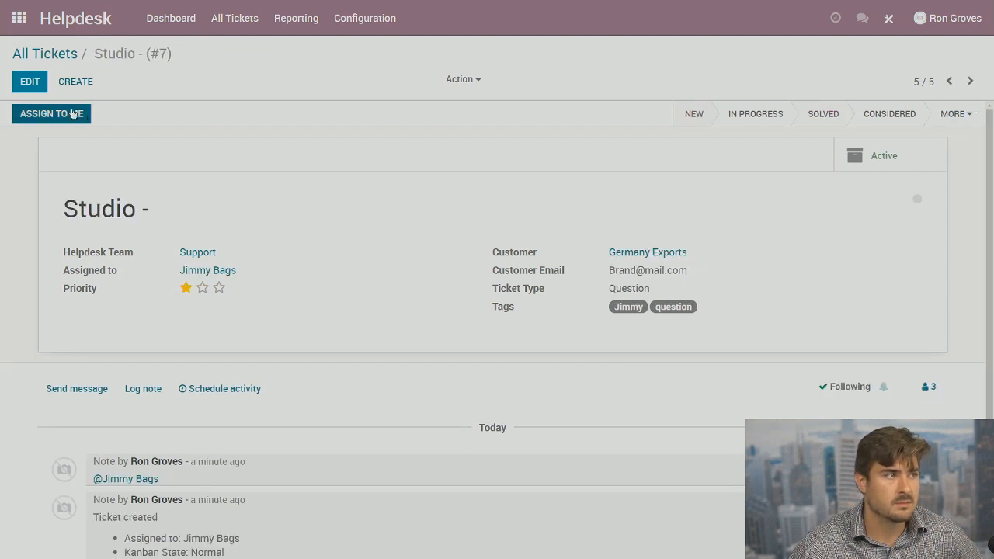
left_click(54, 56)
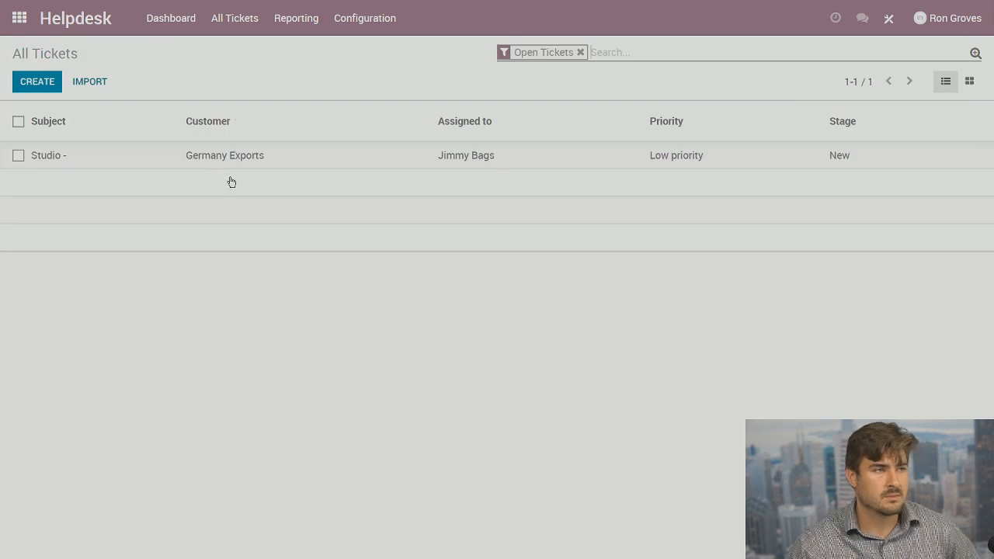
left_click(143, 167)
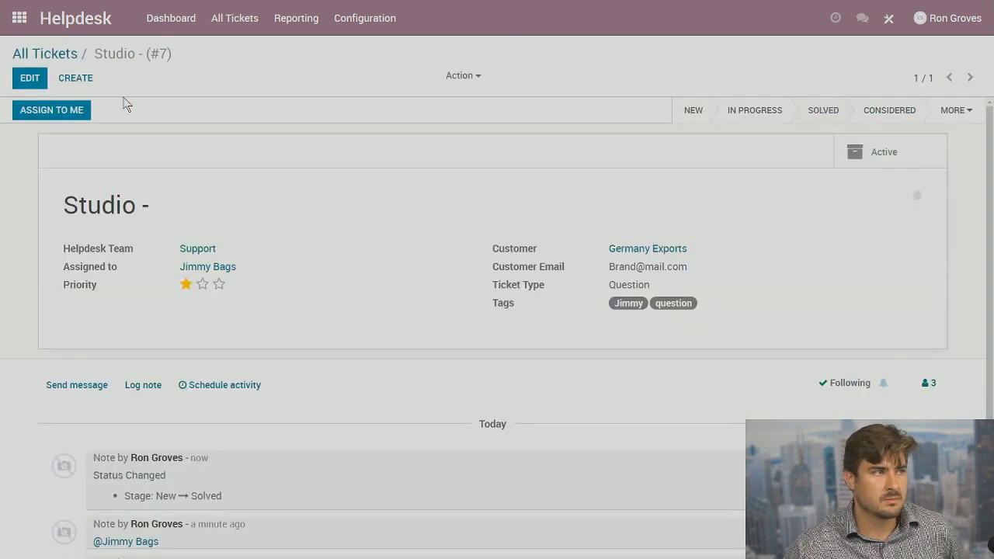
left_click(54, 56)
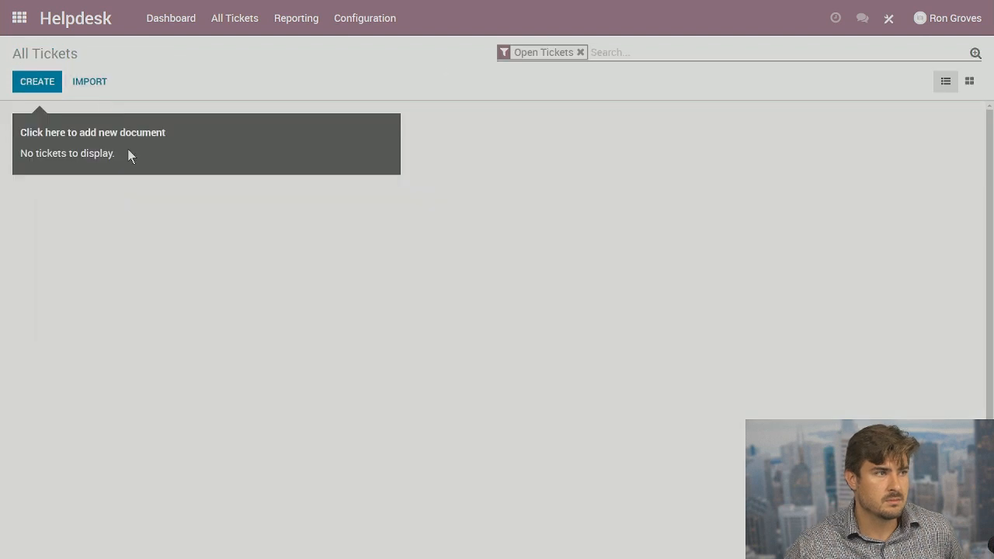
- Review the Solved column on the Support team's ticket board and the list of open tickets
left_click(175, 22)
left_click(72, 284)
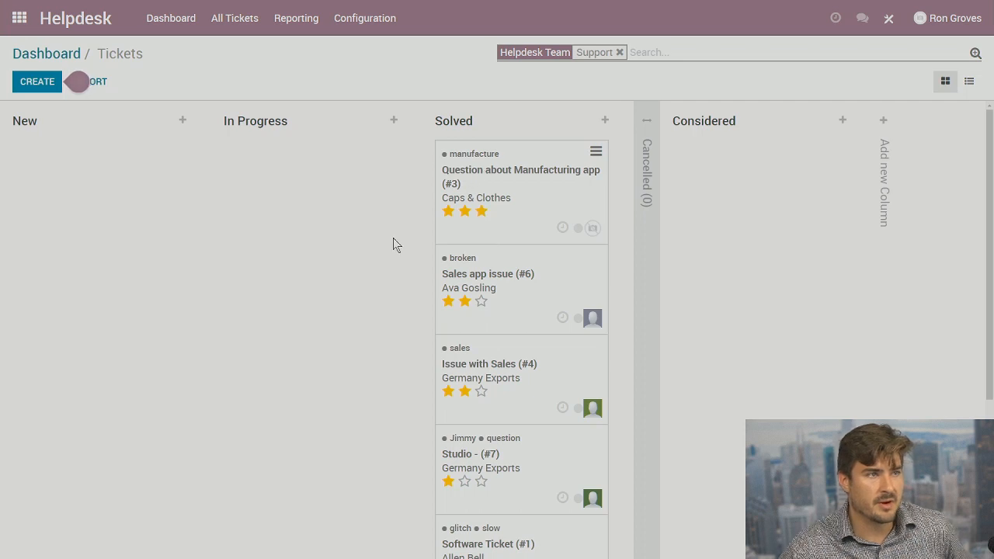
scroll(466, 240, "down", 3)
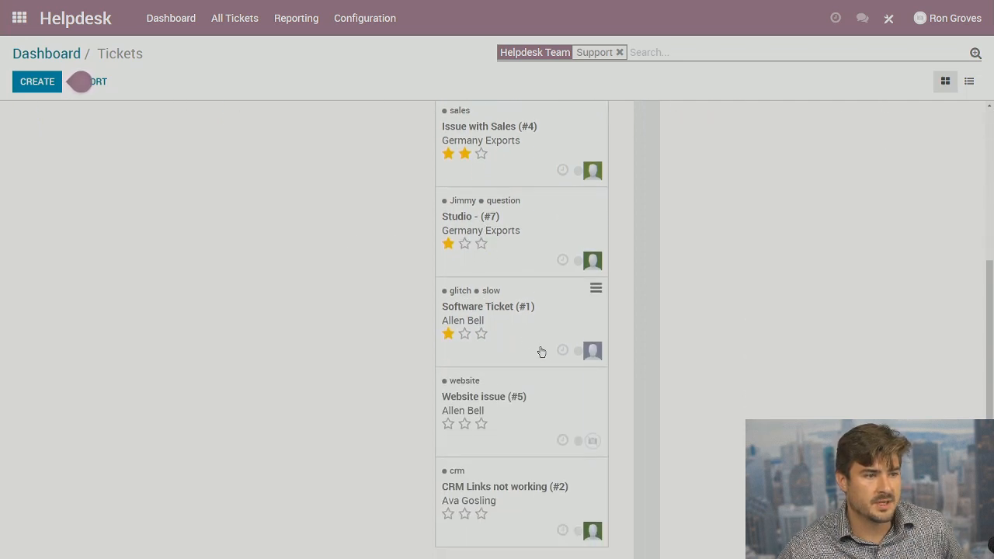
scroll(538, 350, "up", 3)
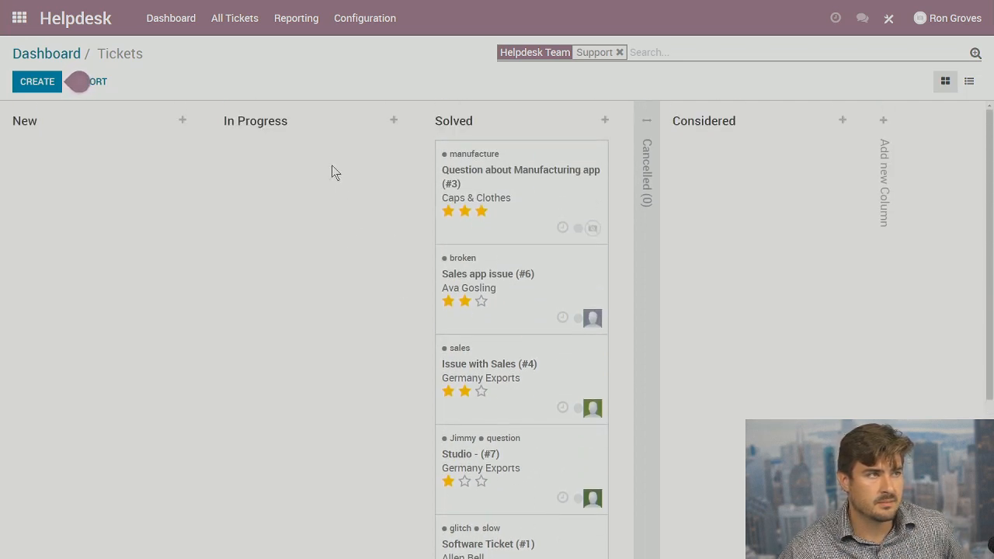
left_click(234, 23)
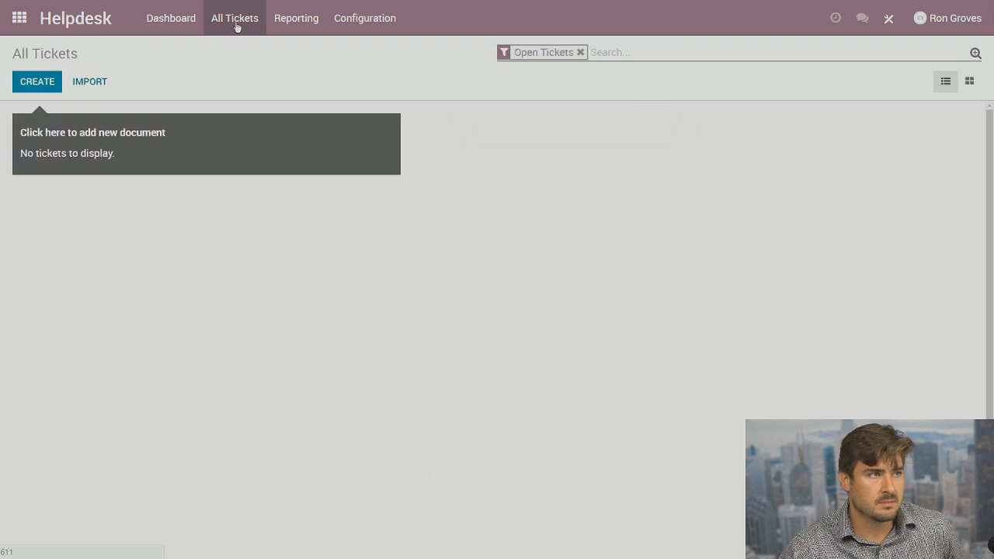
- View the Helpsdesk ticket analysis report as a bar chart, a line chart and a pie chart
left_click(300, 23)
left_click(300, 51)
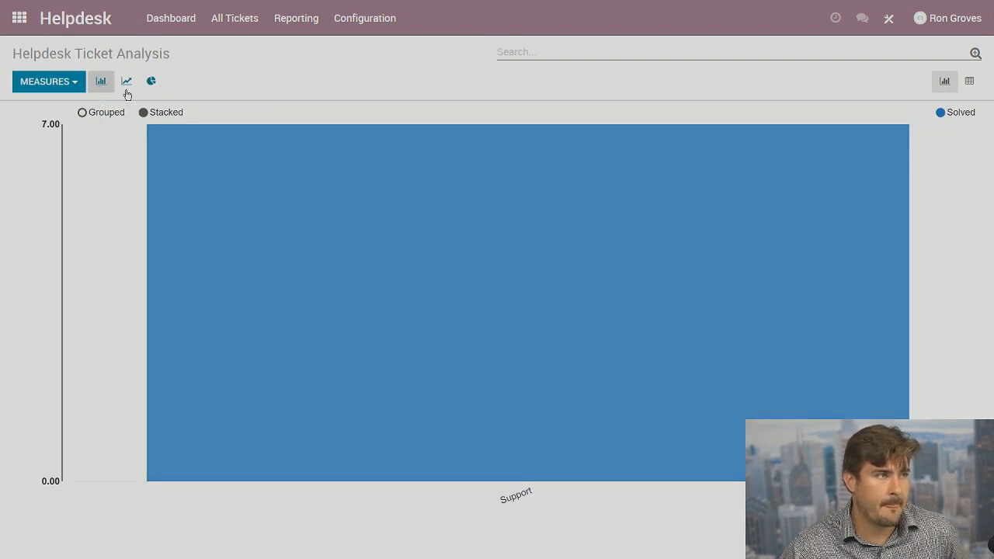
left_click(126, 82)
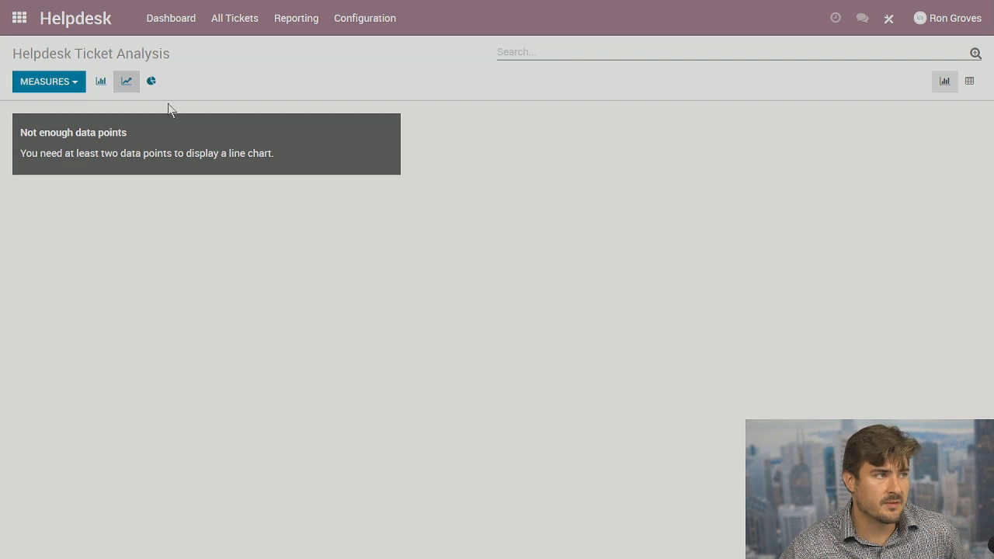
left_click(153, 82)
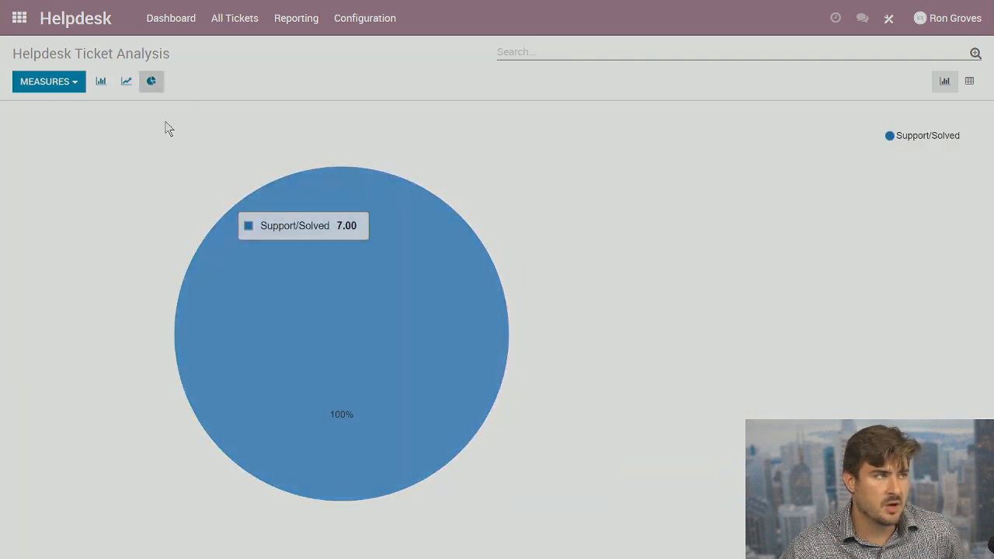
- On the Support team's board, move the Sales app issue, Studio and Software Ticket tickets from Solved to In Progress
left_click(175, 36)
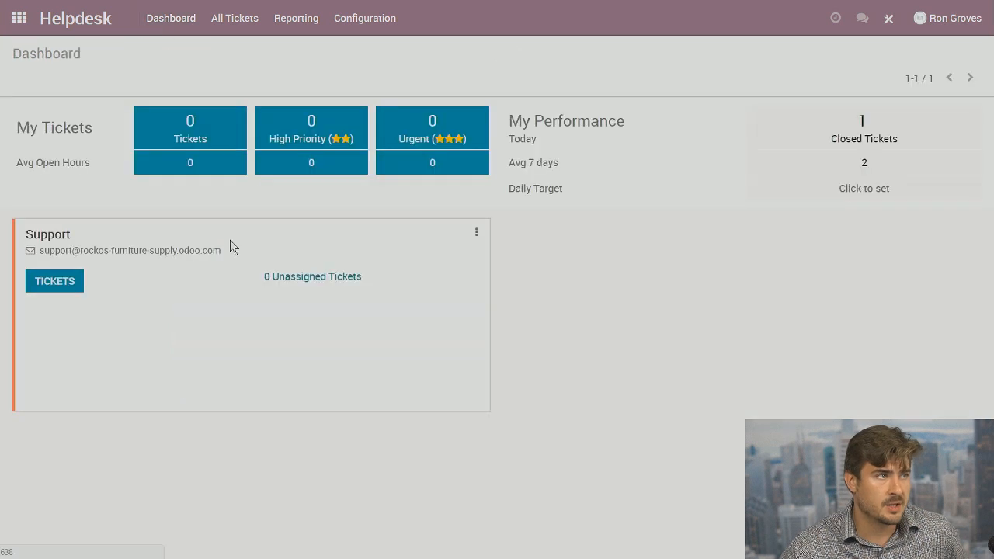
left_click(54, 281)
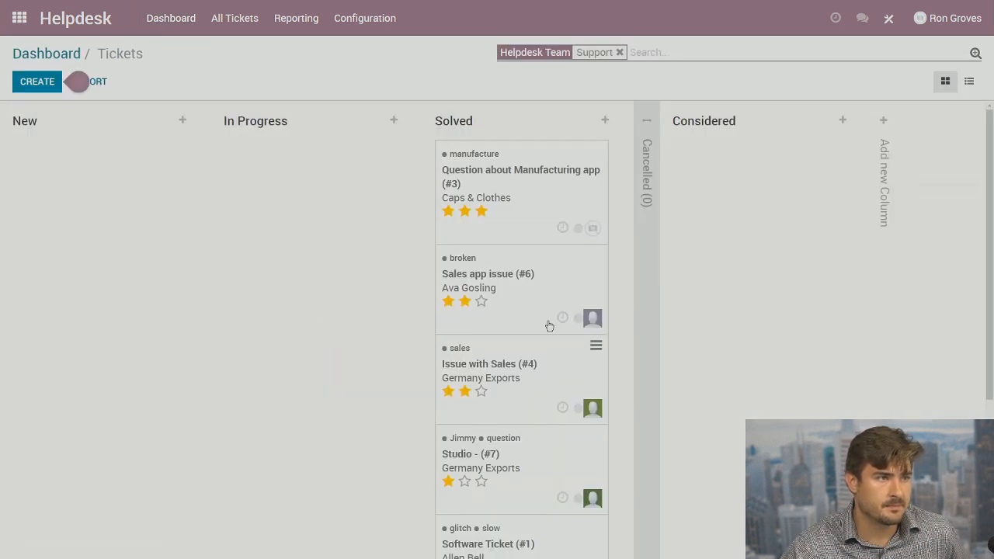
left_click_drag(514, 279, 232, 303)
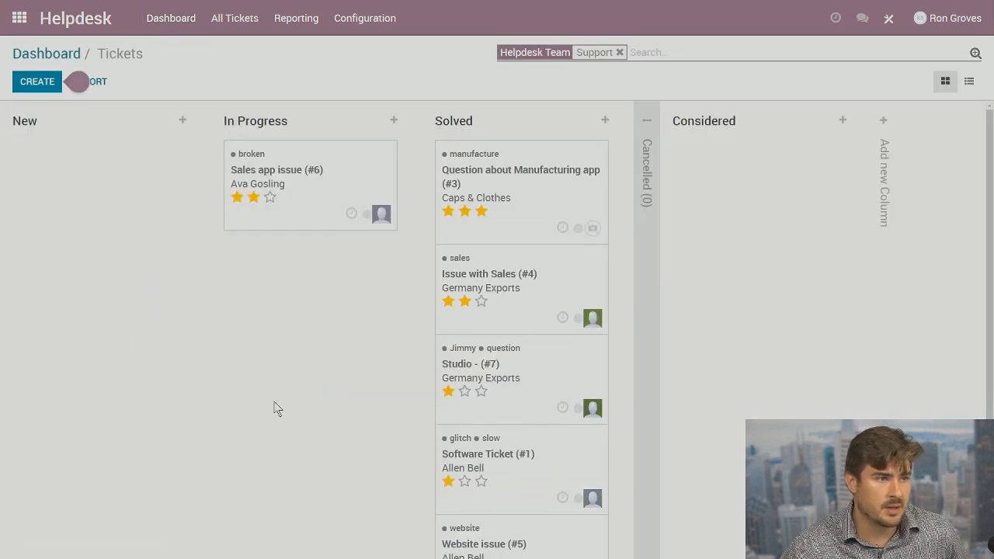
left_click_drag(497, 365, 295, 310)
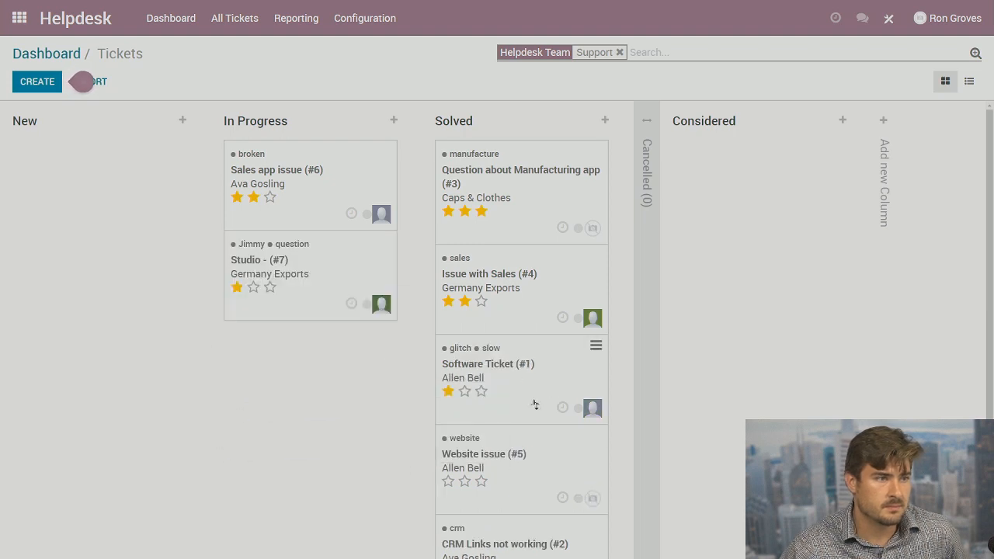
left_click_drag(534, 404, 368, 344)
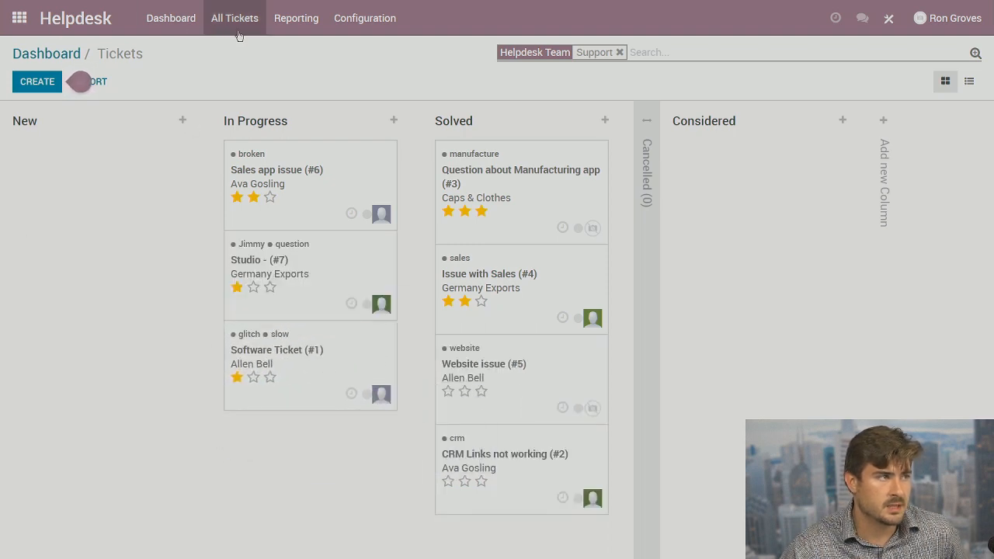
- Examine the updated split of tickets by stage in the ticket analysis report as a pie chart and a pivot table
left_click(177, 18)
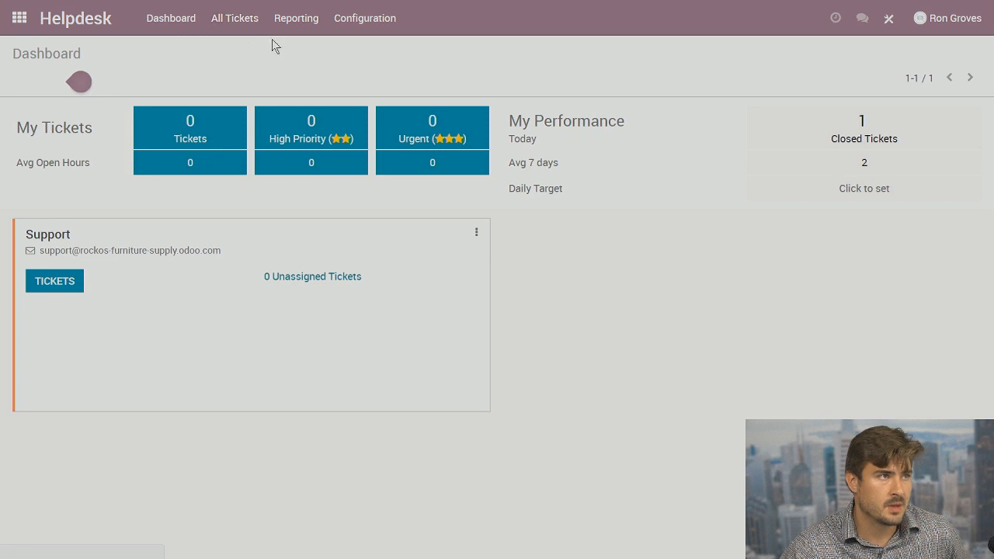
left_click(298, 18)
left_click(301, 51)
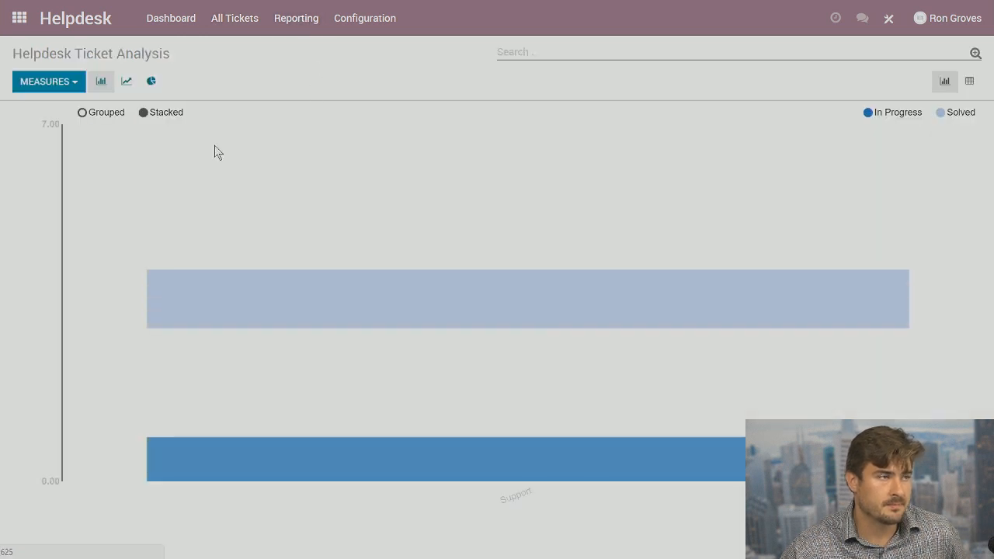
left_click(151, 81)
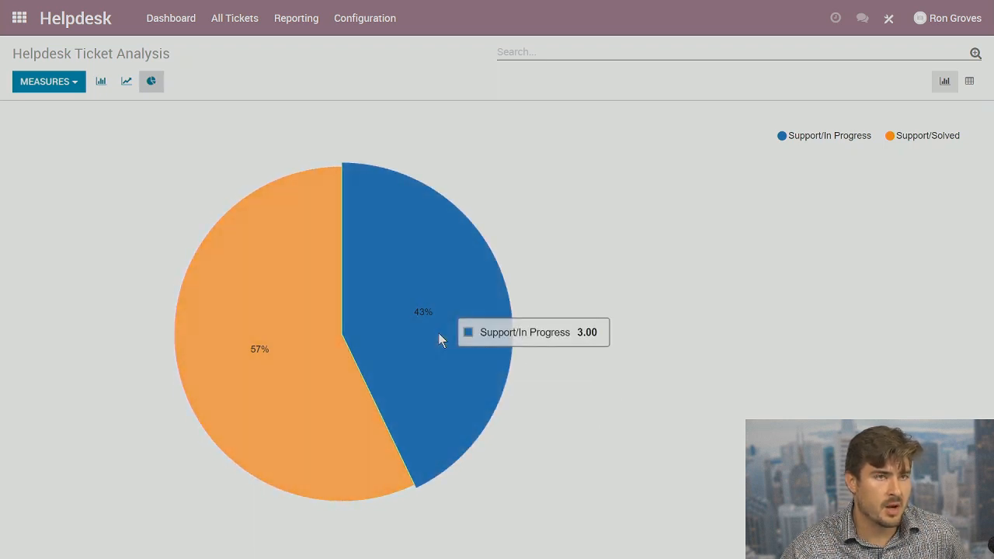
left_click(968, 86)
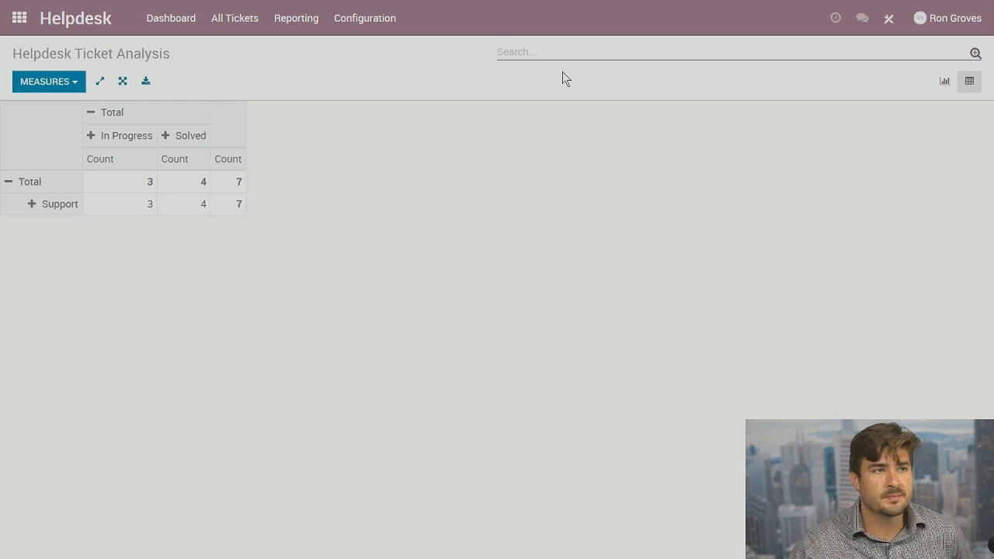
- Examine the In Progress share of tickets in the ticket analysis pie chart and return to the Helpdesk dashboard
left_click(949, 83)
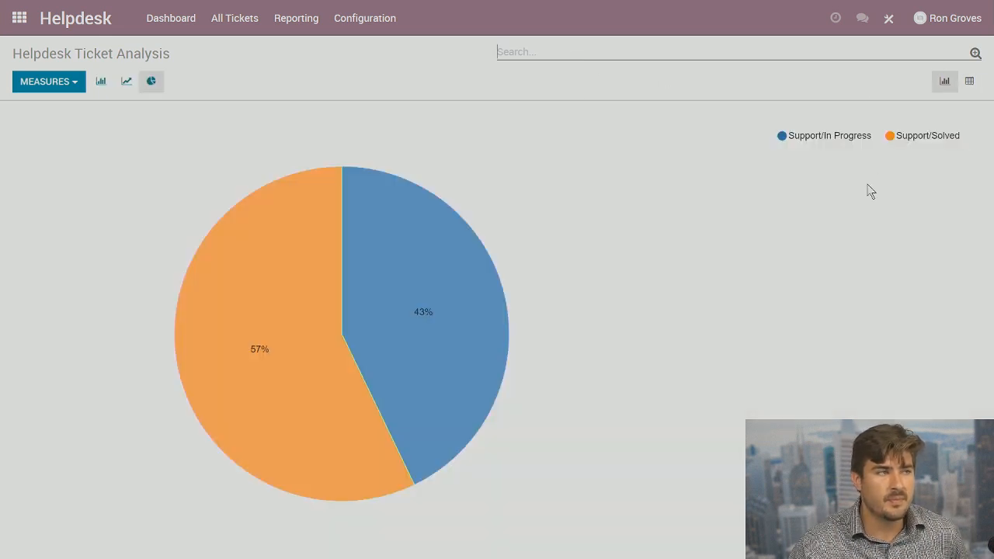
mouse_move(485, 322)
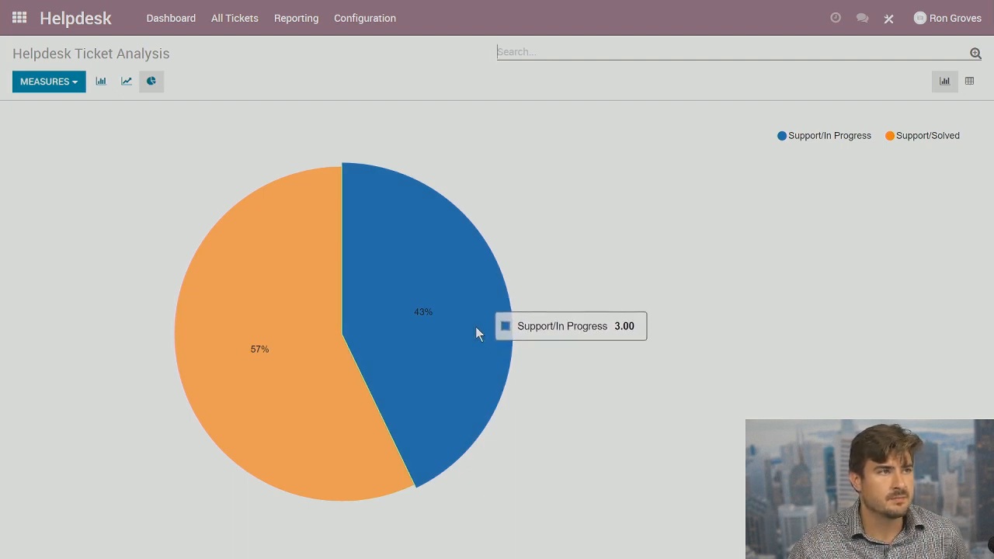
left_click(184, 29)
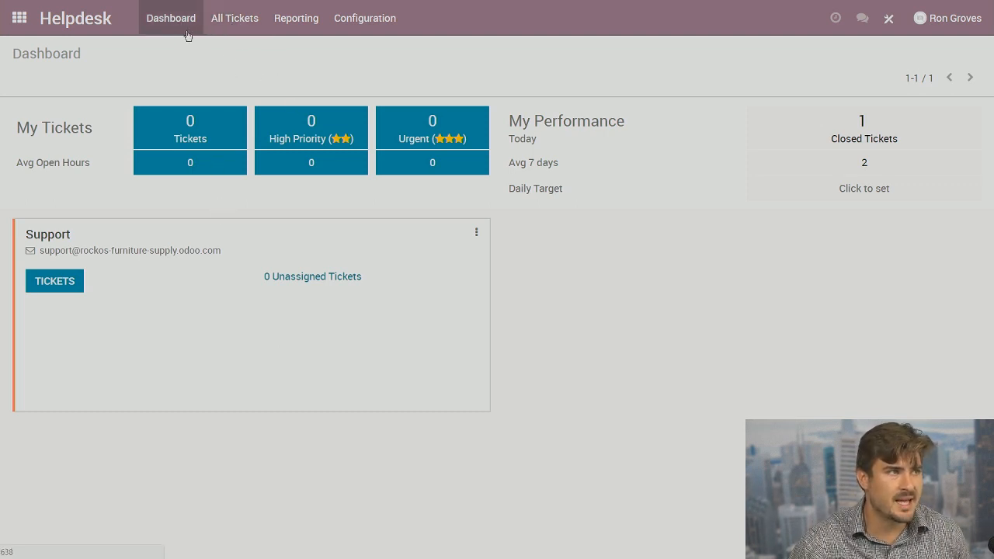
- Start a new Support ticket with ticket type Issue and description "Bug", and copy the description text
left_click(226, 17)
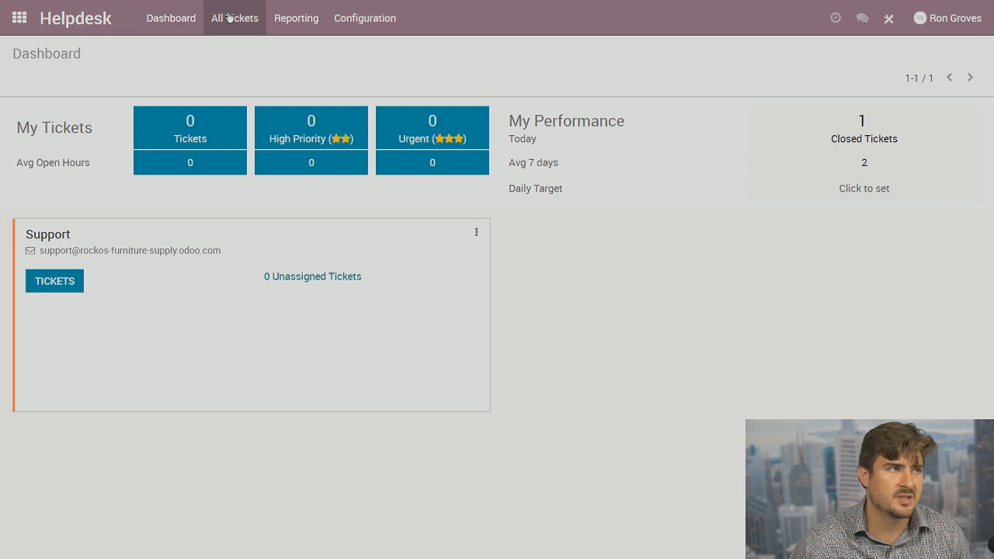
left_click(37, 84)
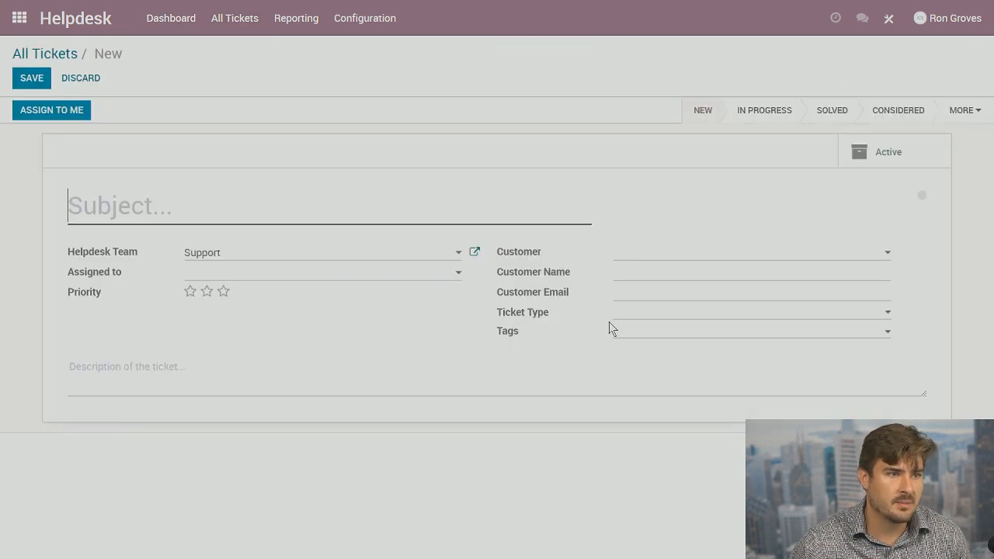
left_click(650, 313)
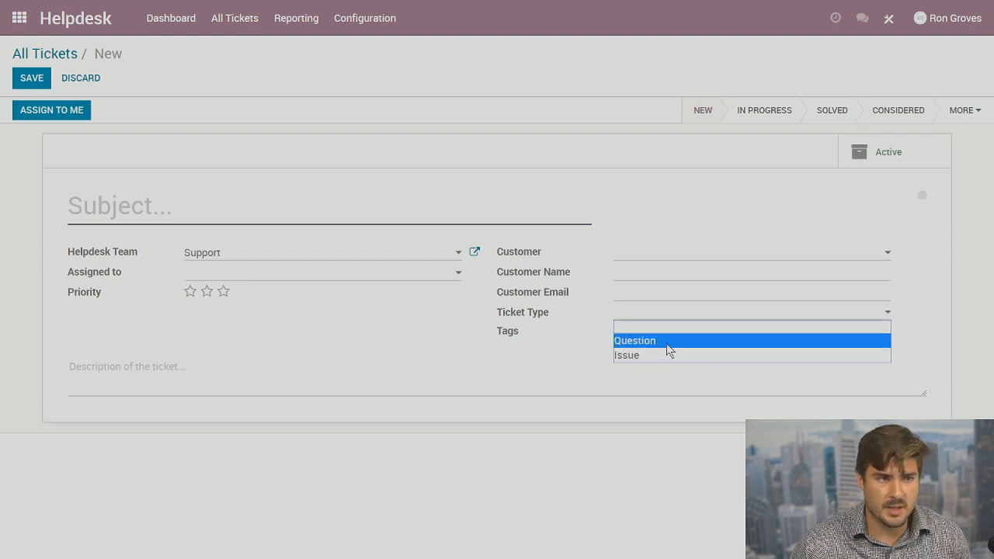
left_click(641, 356)
left_click(631, 335)
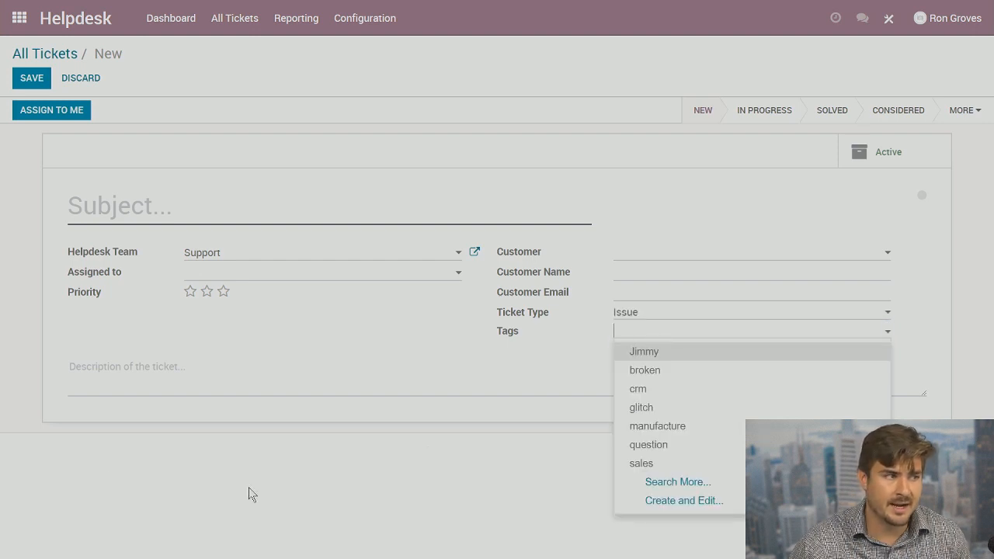
left_click(128, 378)
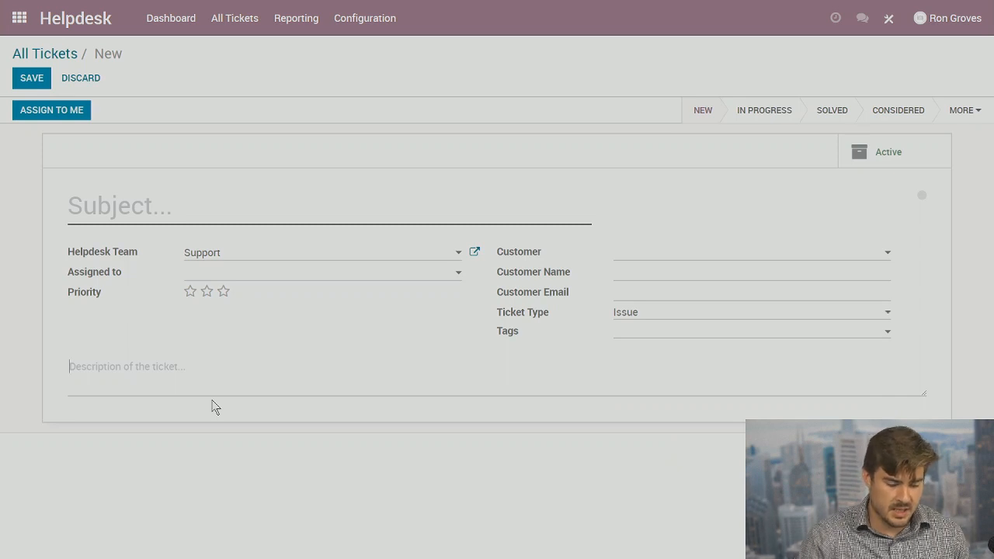
type("Bug")
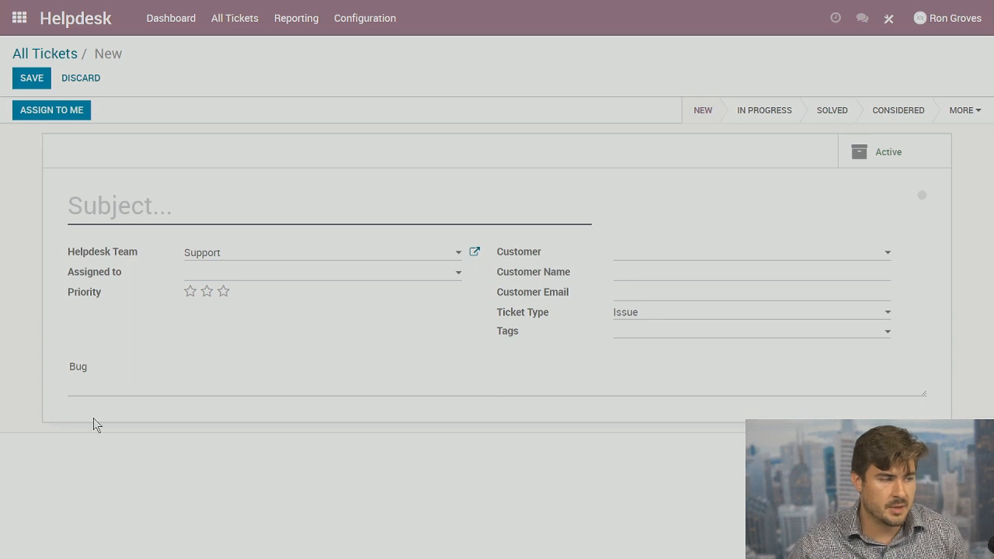
left_click_drag(90, 366, 73, 376)
right_click(77, 370)
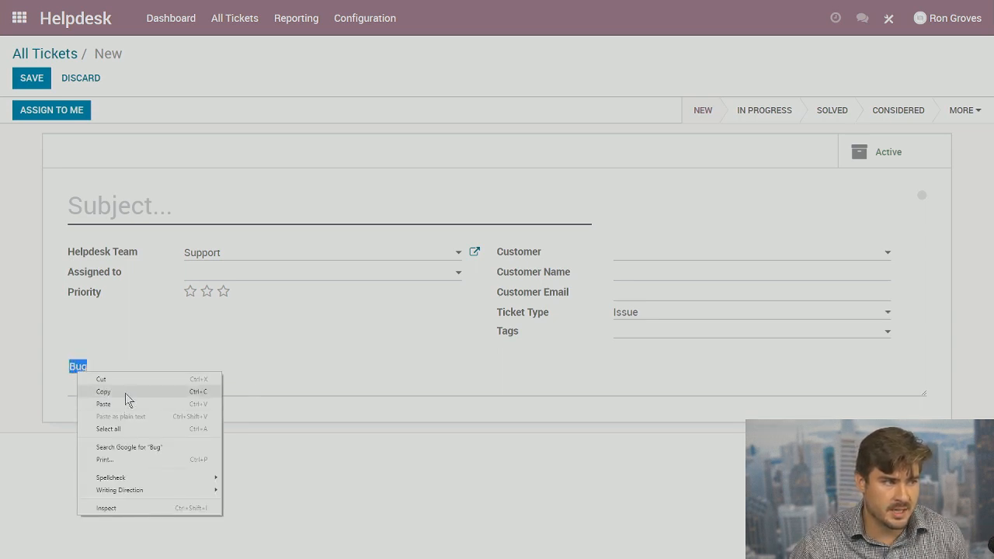
left_click(125, 392)
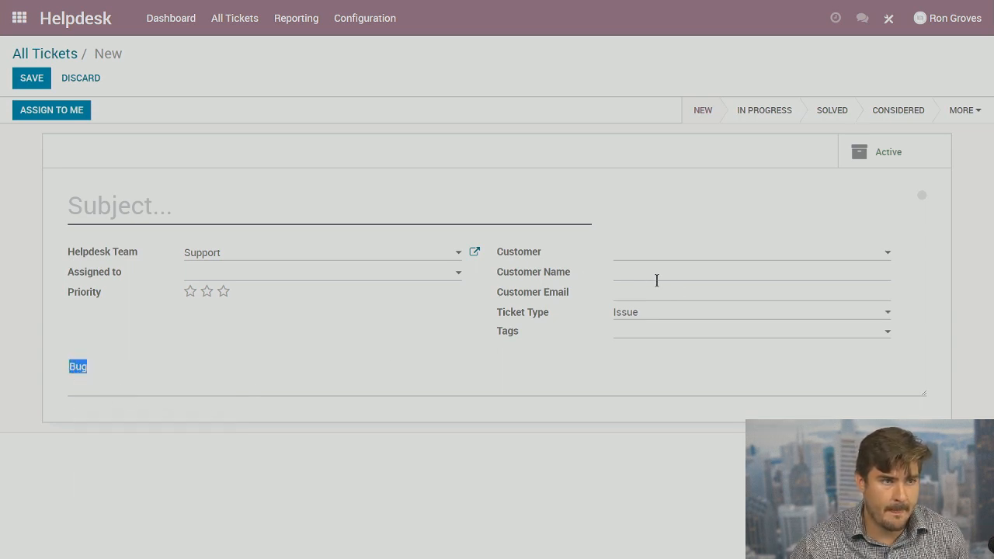
- Create and add the tag "bug" on the new ticket and set its subject to "crm"
left_click(672, 338)
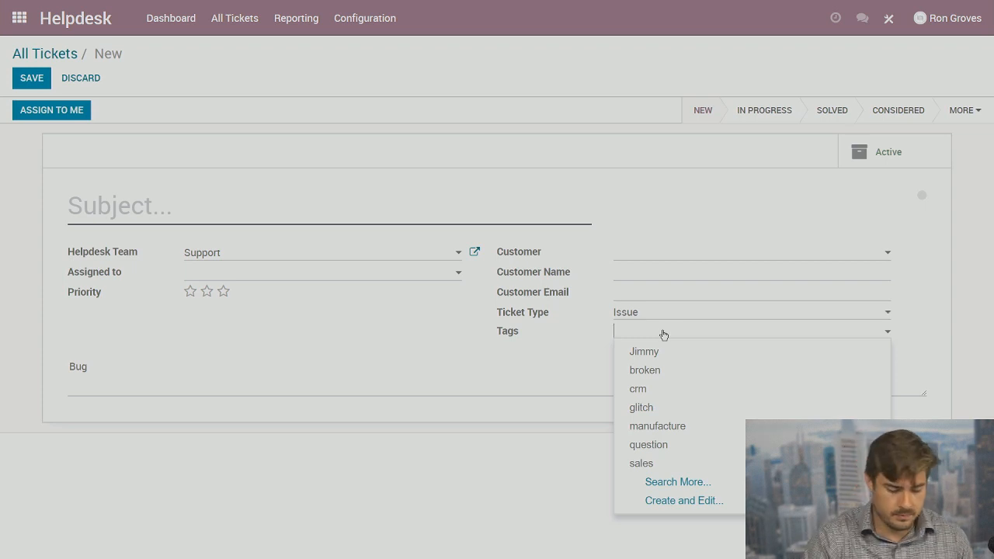
type("bug")
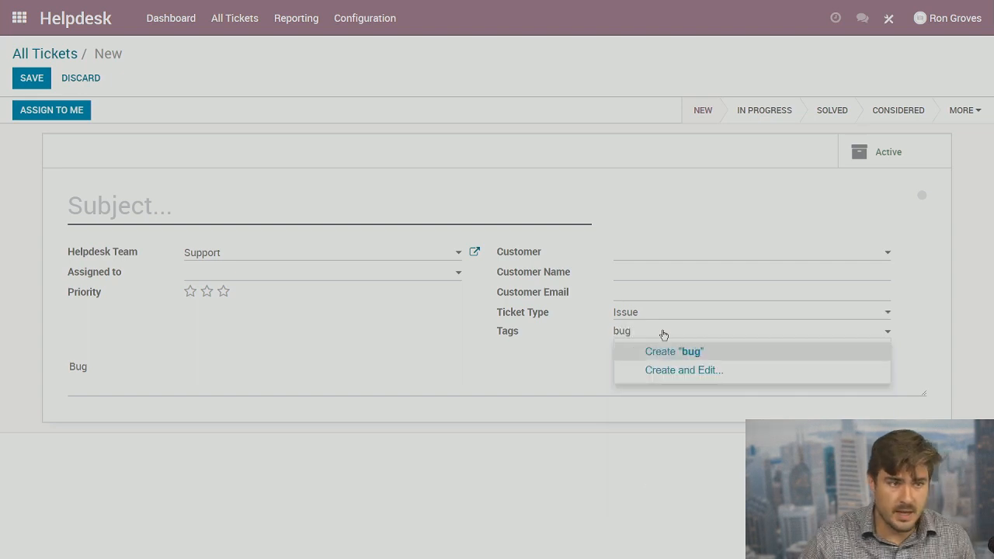
key("Return")
left_click(158, 193)
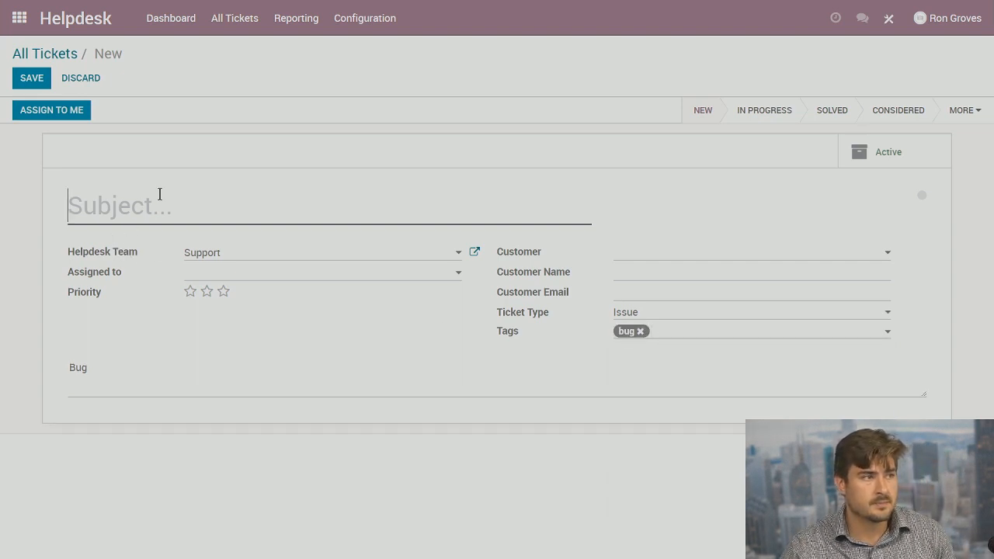
type("crm")
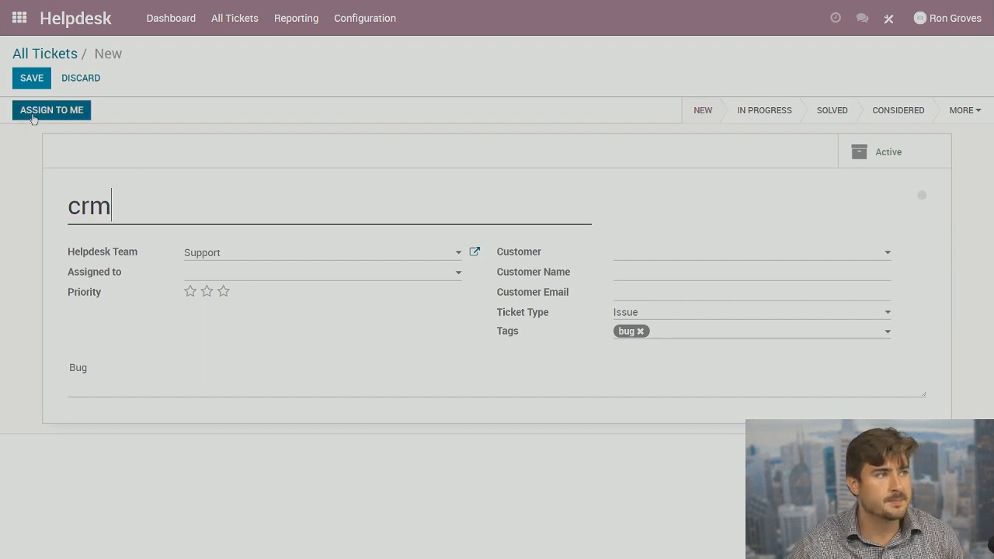
- Assign the crm ticket to a team member and select an existing contact as its customer
left_click(314, 278)
left_click(287, 297)
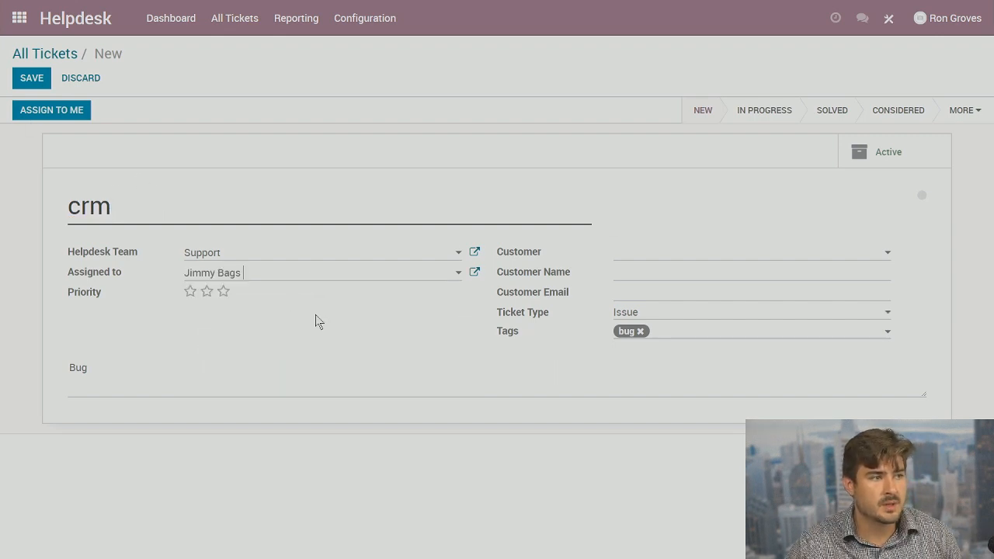
left_click(690, 252)
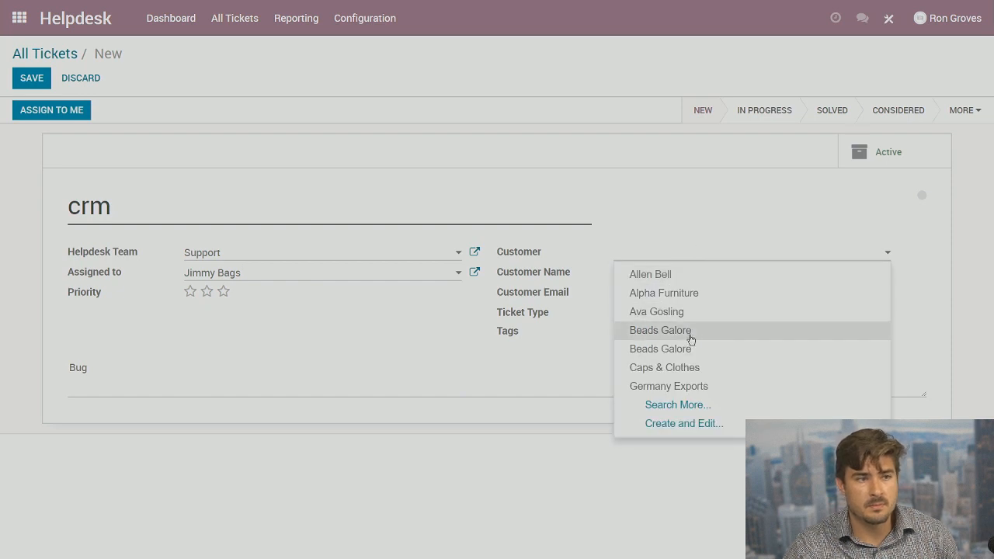
left_click(685, 313)
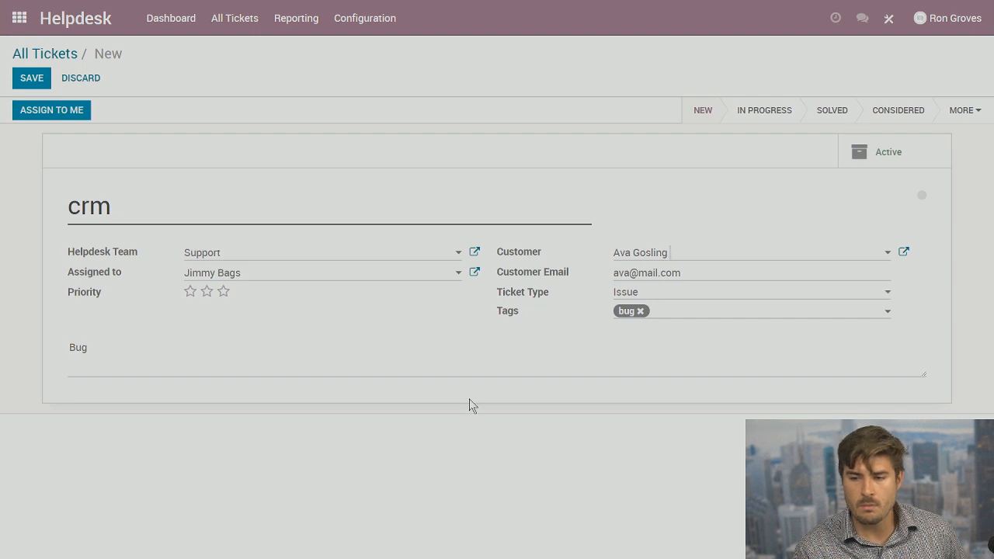
- Discard the unsaved crm ticket and return to the list of all tickets
left_click(67, 54)
left_click(310, 130)
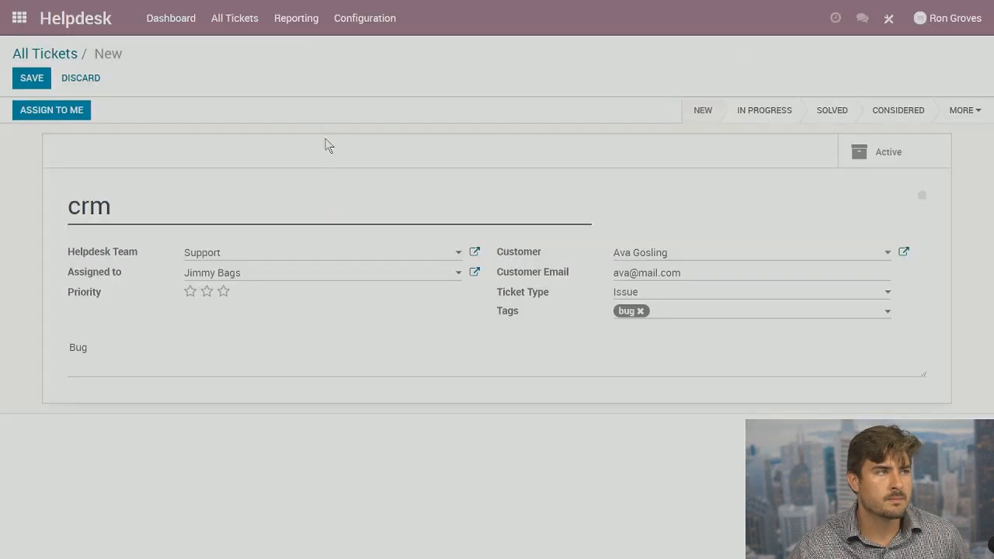
left_click(69, 78)
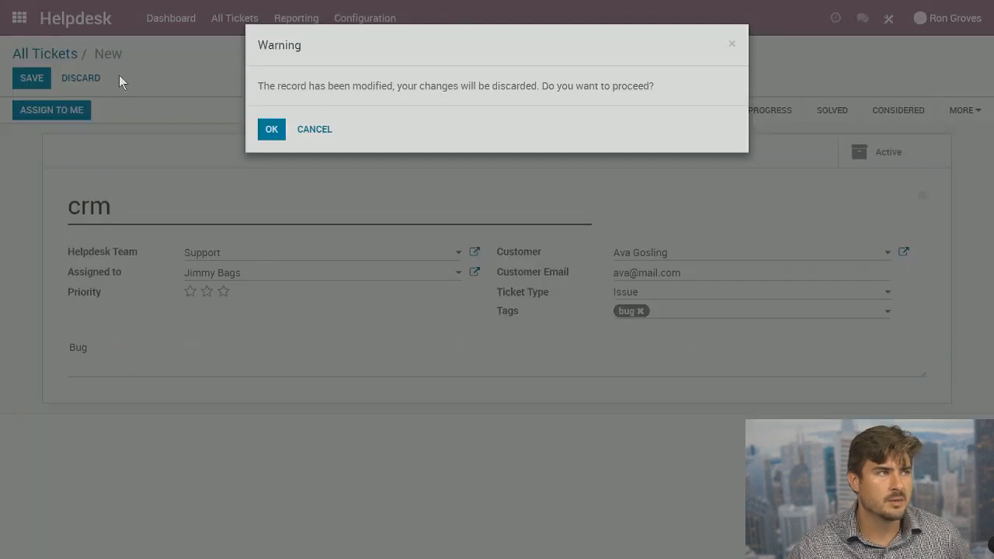
left_click(276, 134)
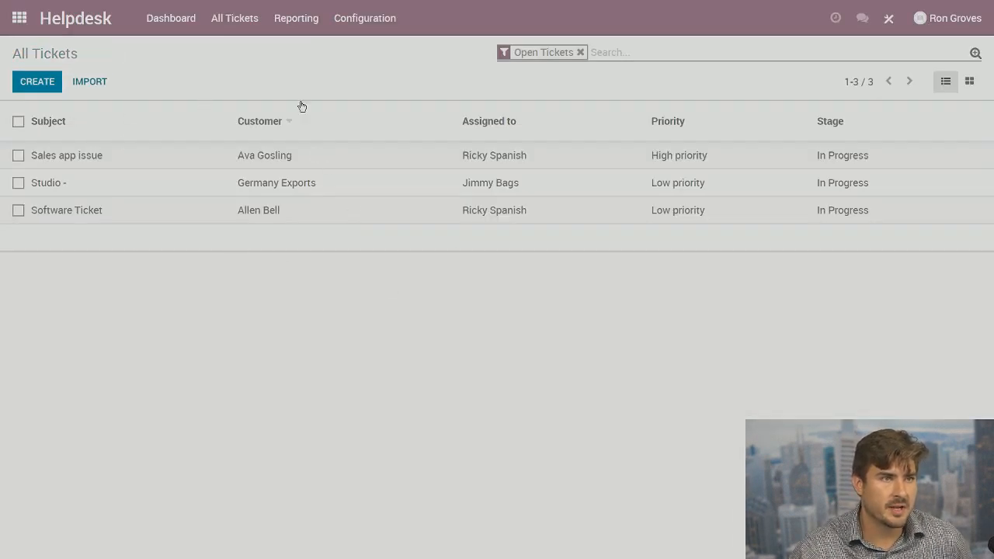
- View the open tickets as a board, and compare the Support team's tickets in board and list form
left_click(964, 86)
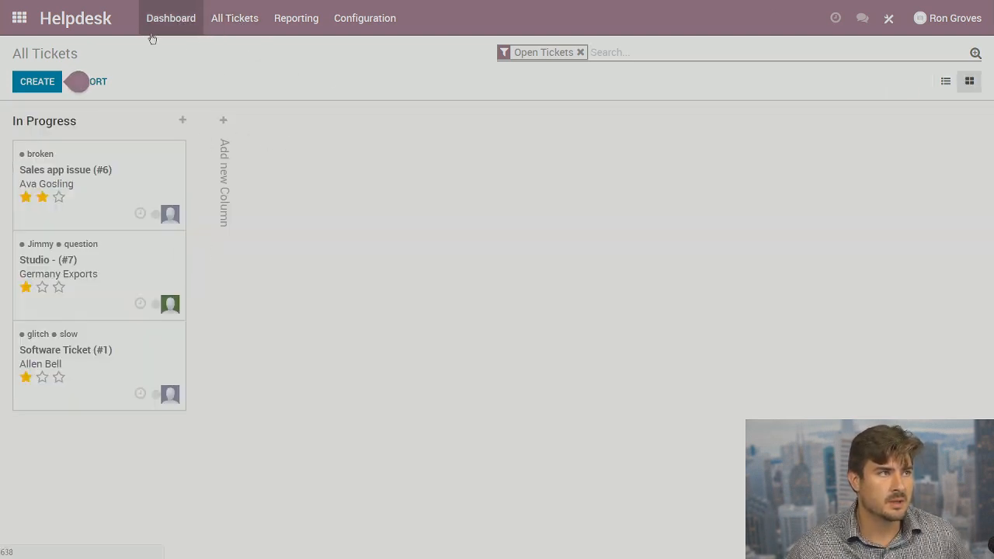
left_click(171, 18)
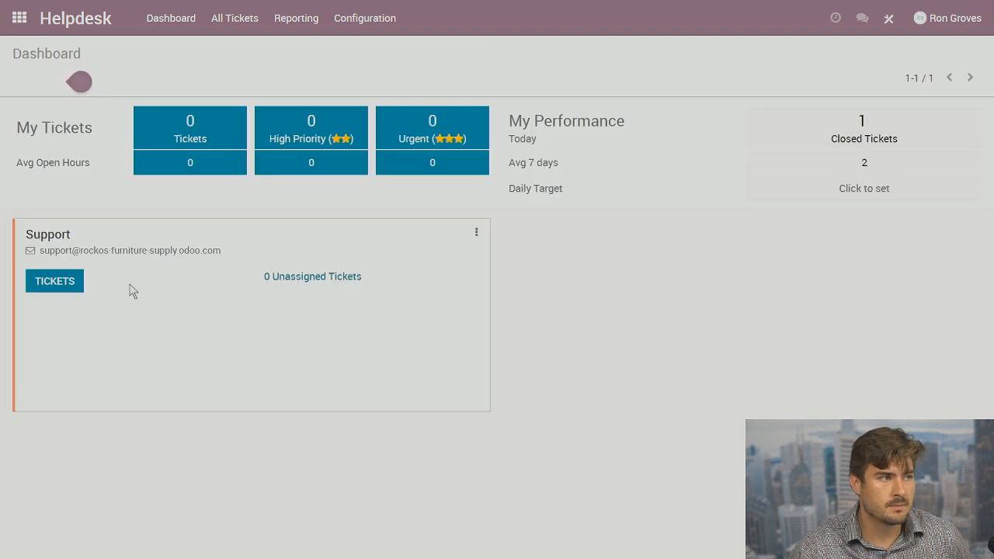
left_click(54, 280)
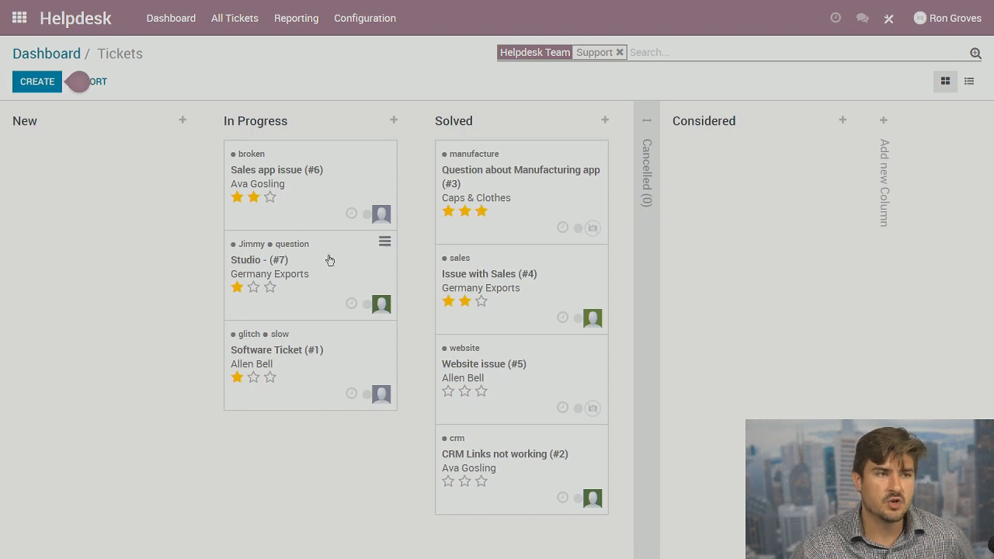
left_click(975, 87)
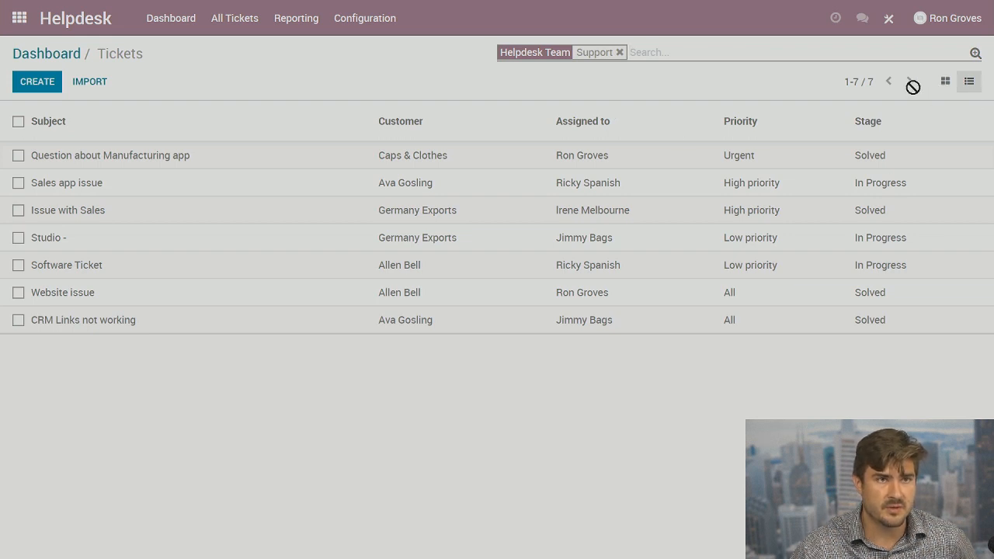
left_click(945, 83)
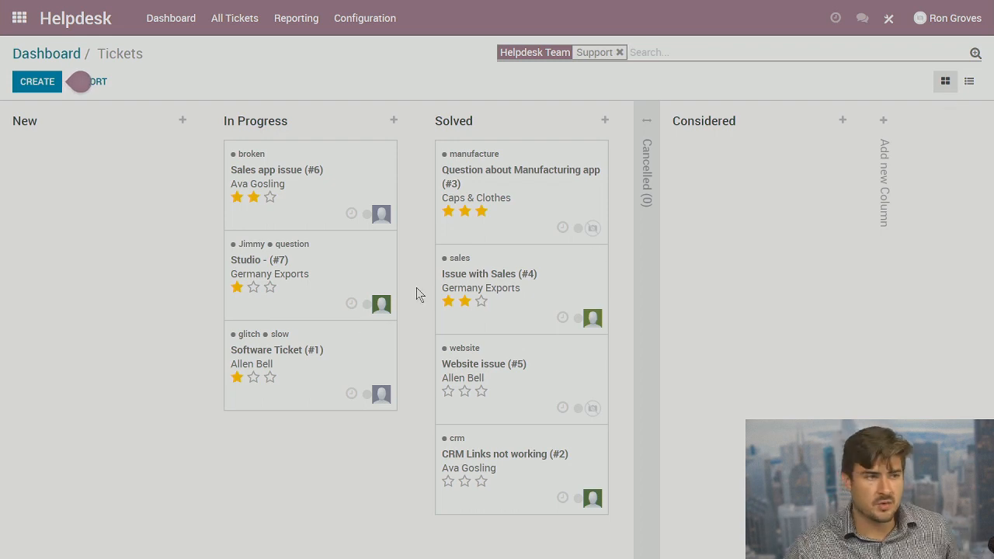
- Search the Support team's ticket list by subject for "solved" and view the filtered tickets as a board
left_click(968, 82)
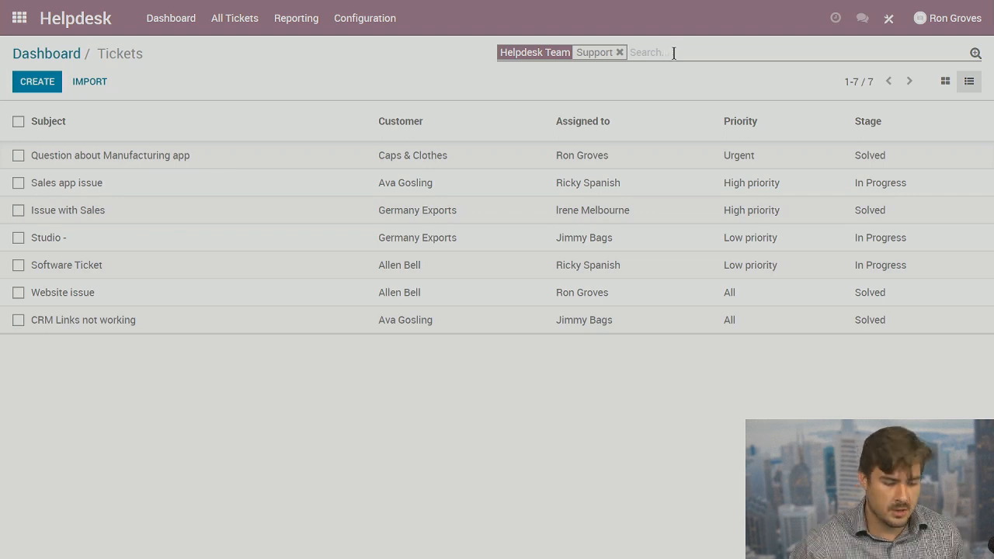
type("solved")
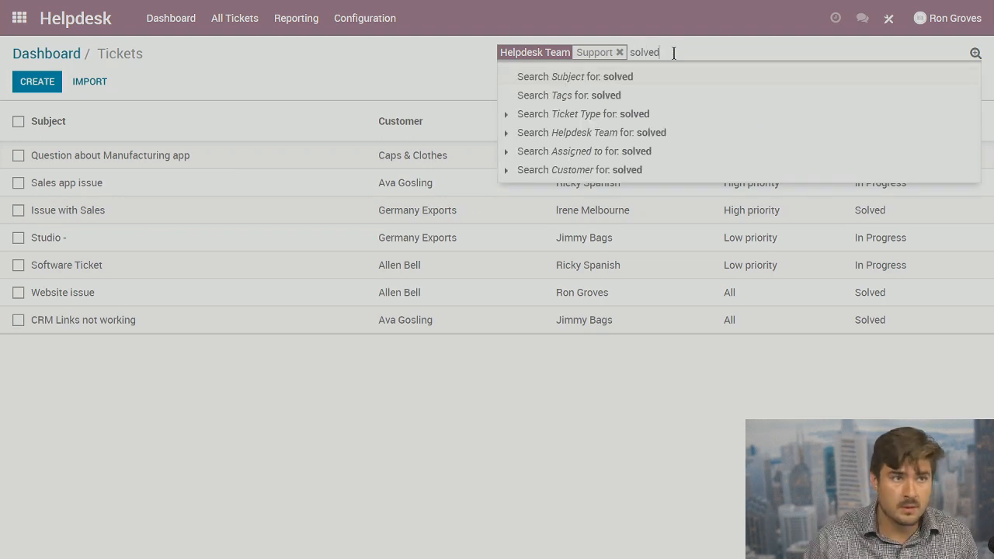
left_click(646, 81)
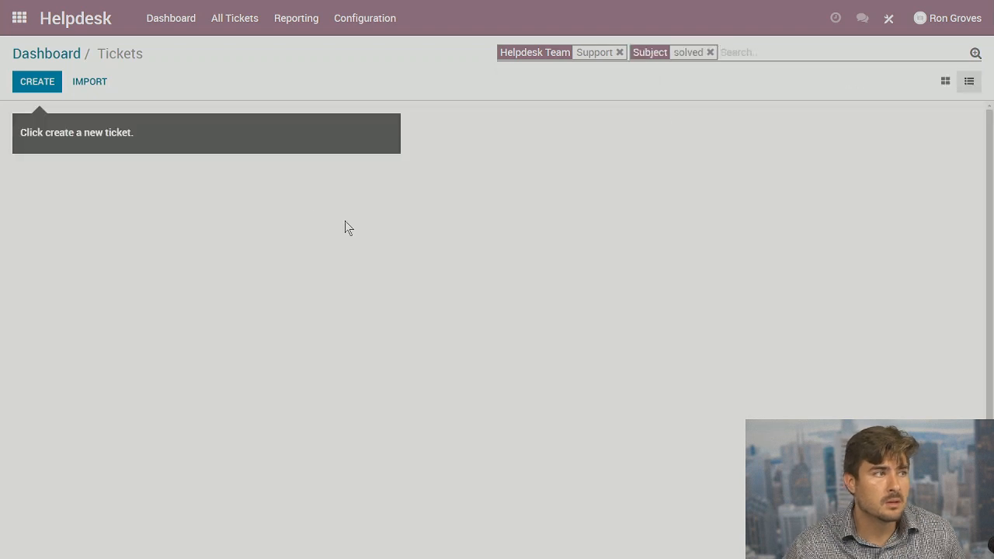
left_click(945, 81)
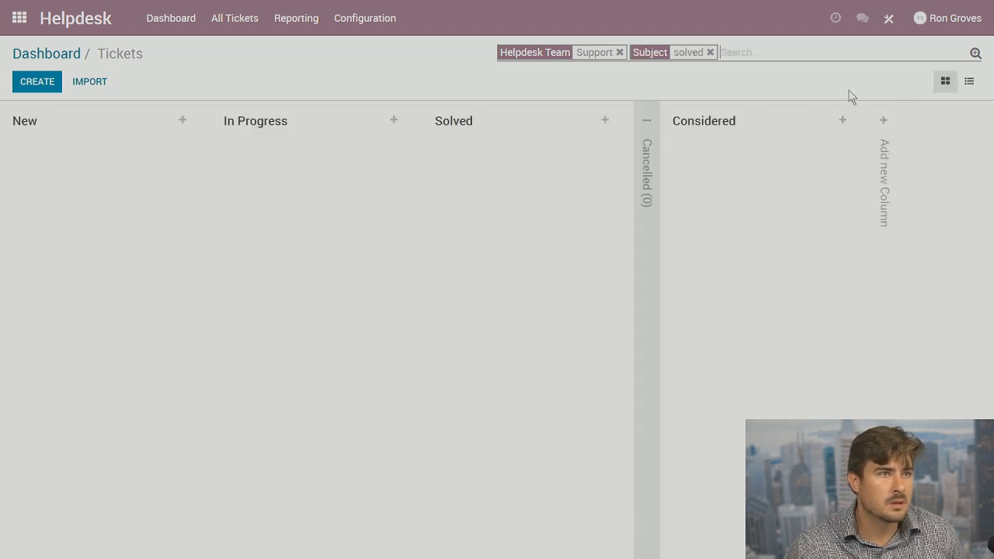
- Replace the subject filter with a Helpdesk Team search for "solved", view the tickets as a list, and return to the dashboard
left_click(710, 53)
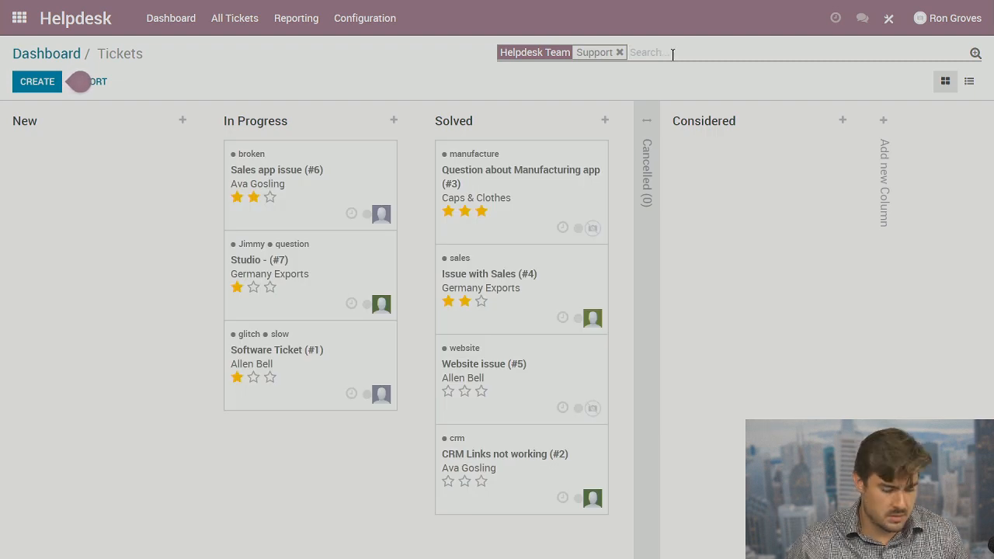
type("solved")
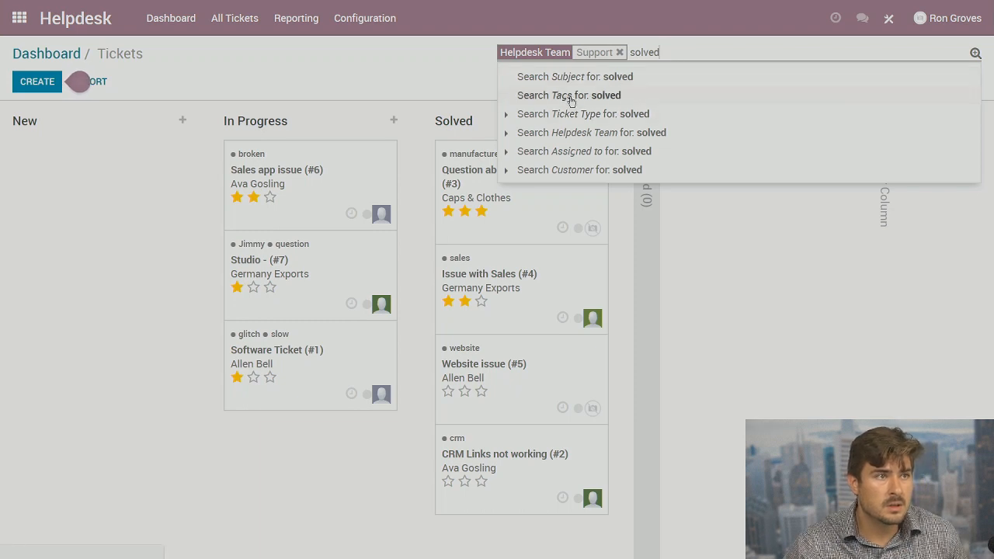
left_click(618, 130)
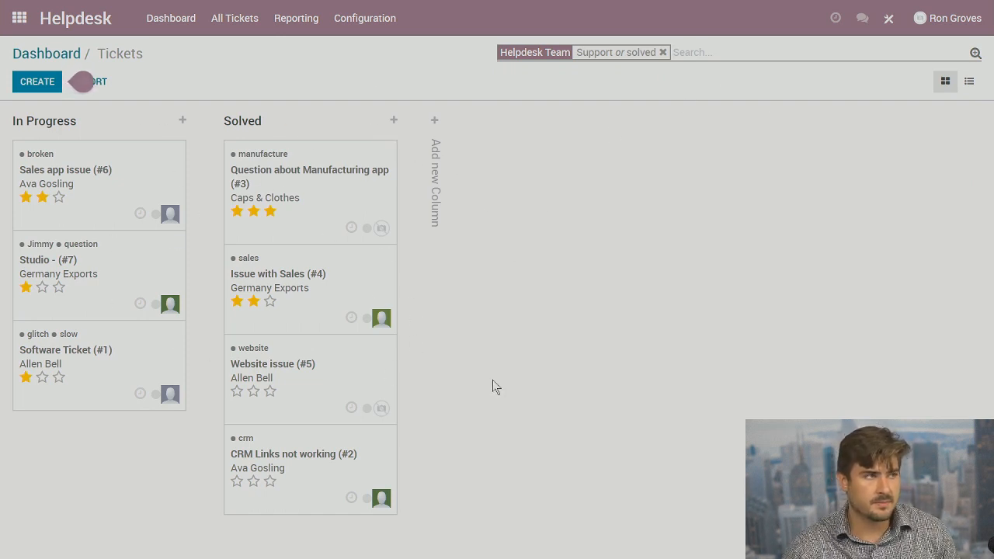
left_click(975, 89)
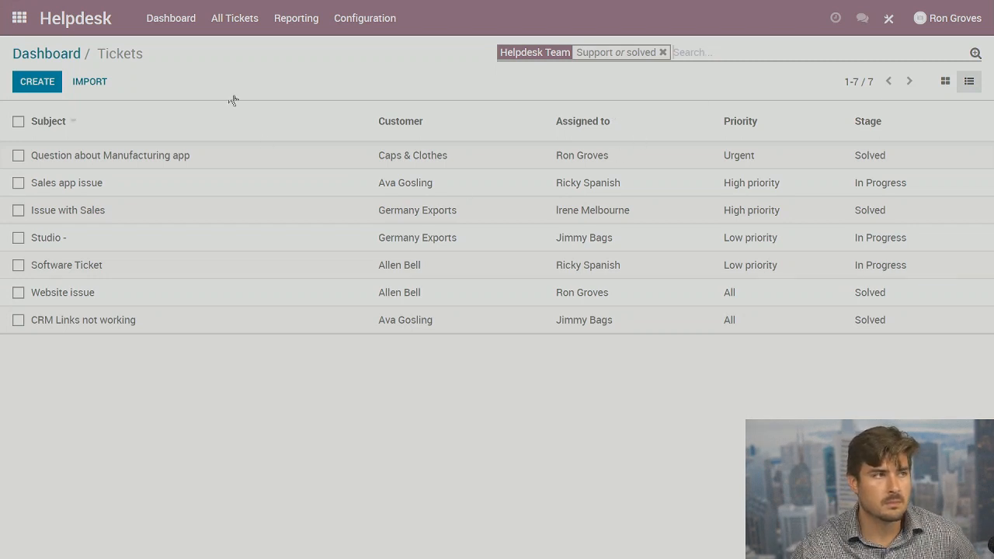
left_click(171, 18)
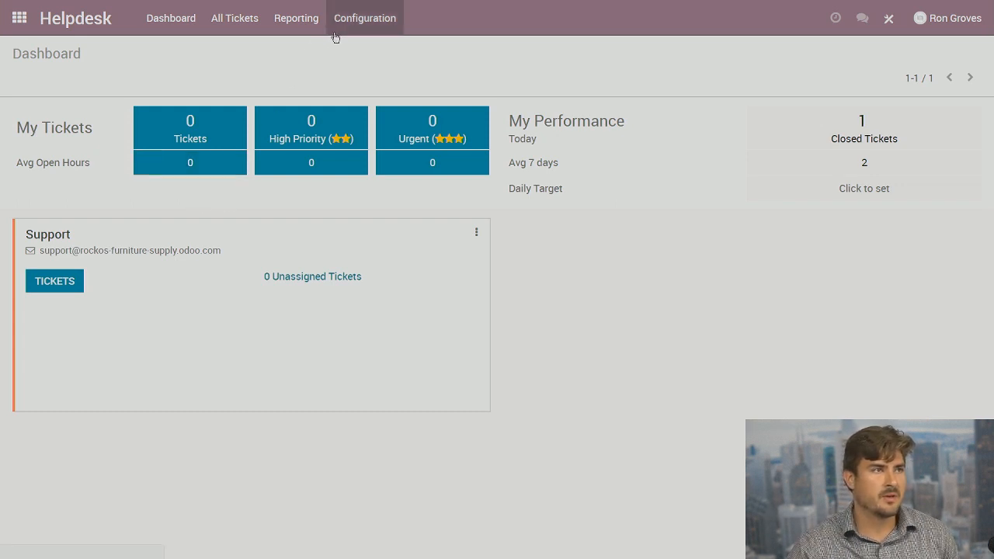
- Open the Support helpdesk team's configuration for editing
left_click(303, 29)
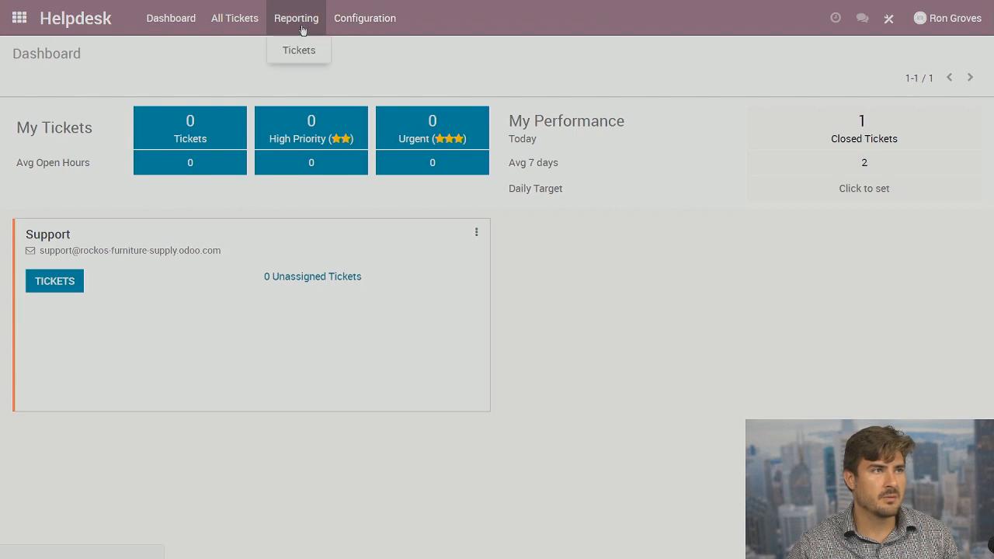
left_click(347, 21)
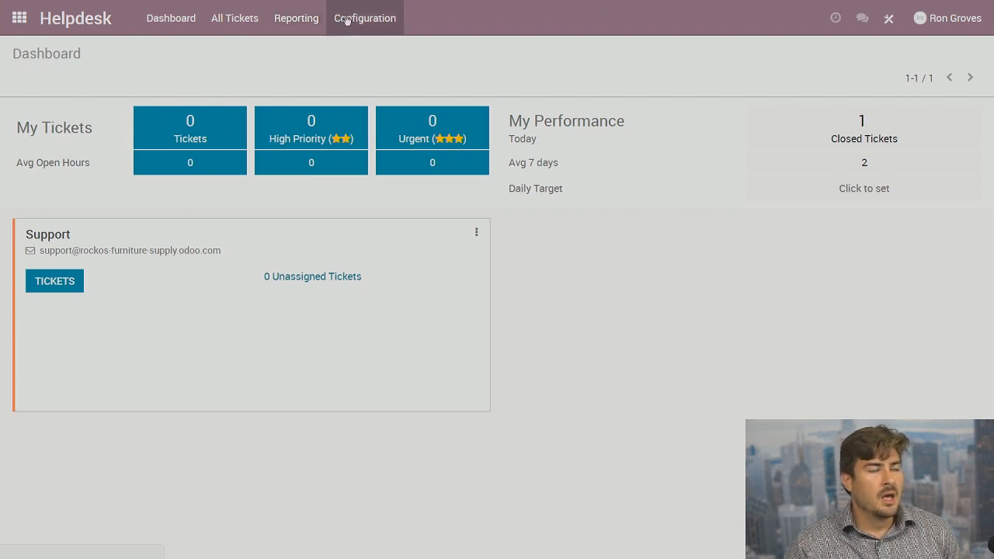
left_click(362, 25)
left_click(378, 50)
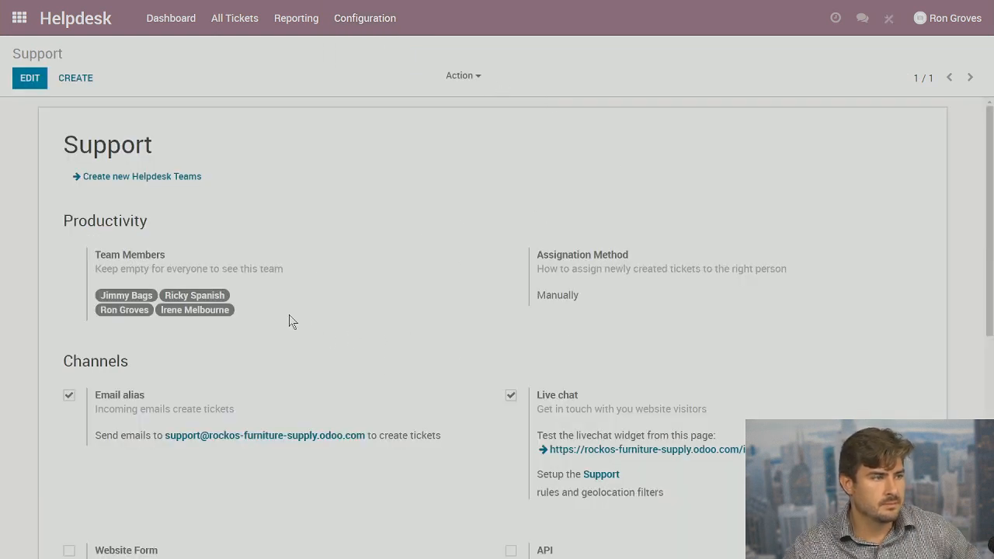
left_click(30, 79)
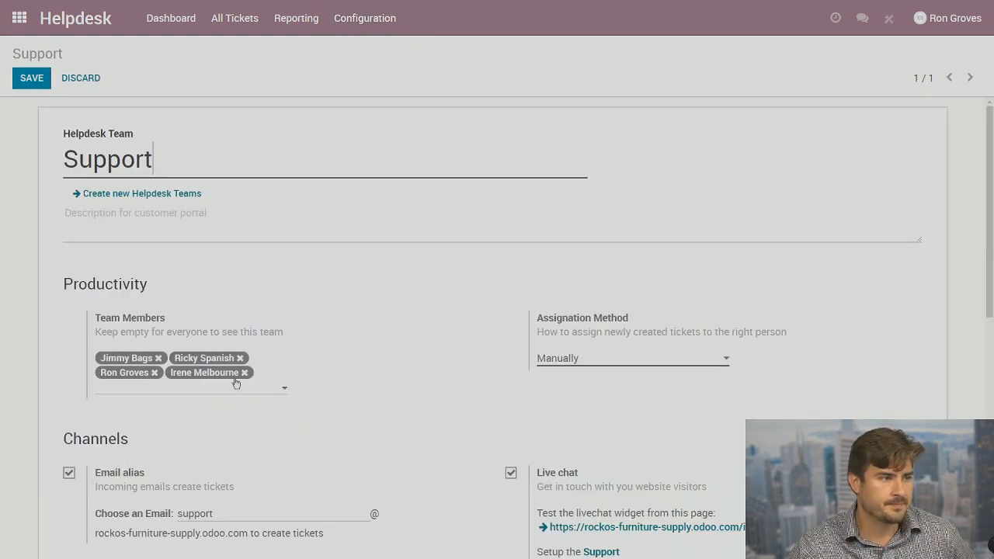
- Remove the first two listed members from the Support team and set its assignation method to Balanced
left_click(236, 358)
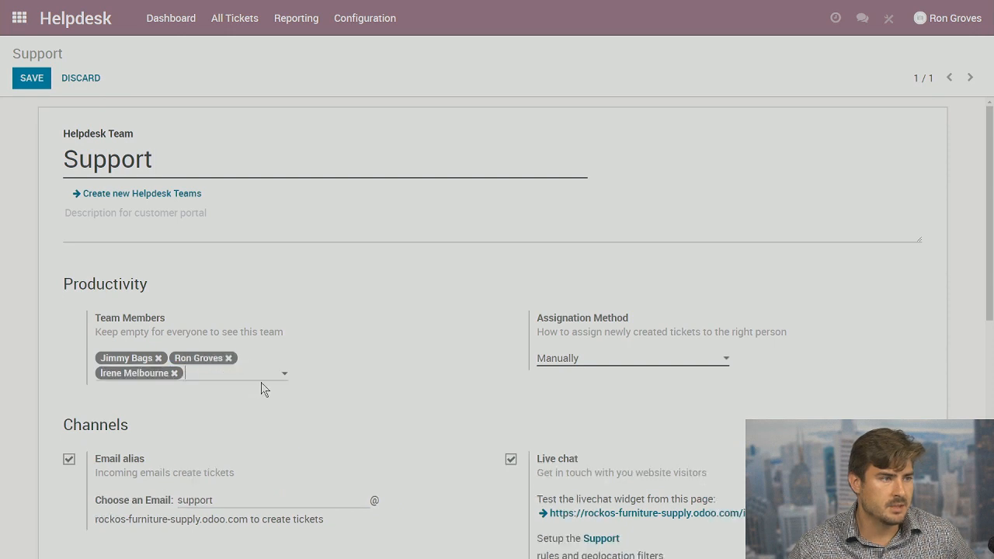
left_click(158, 358)
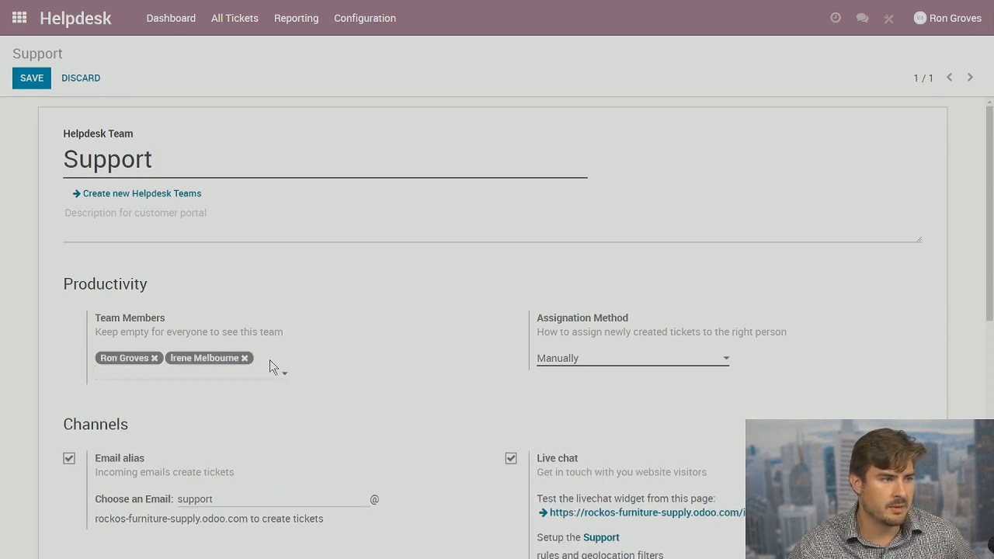
left_click(621, 358)
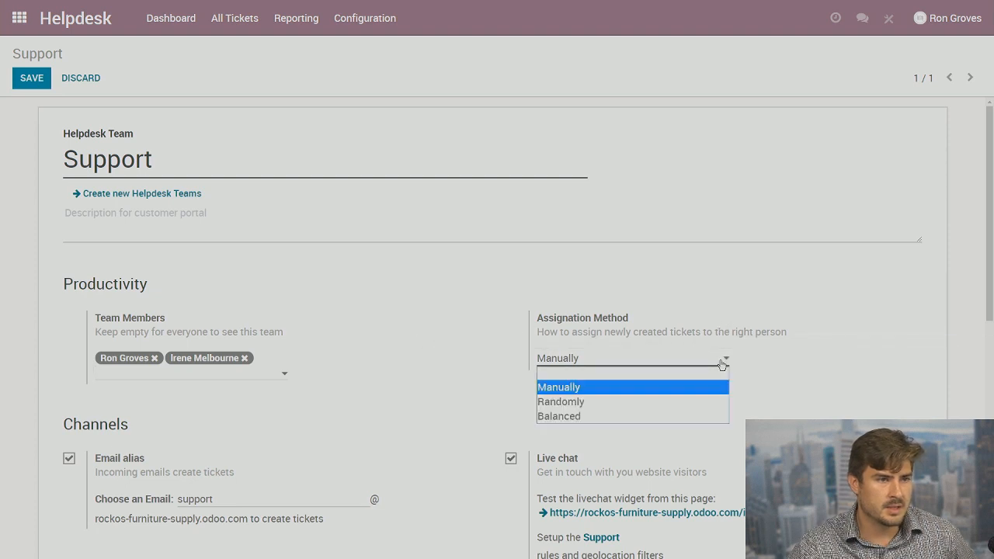
left_click(595, 416)
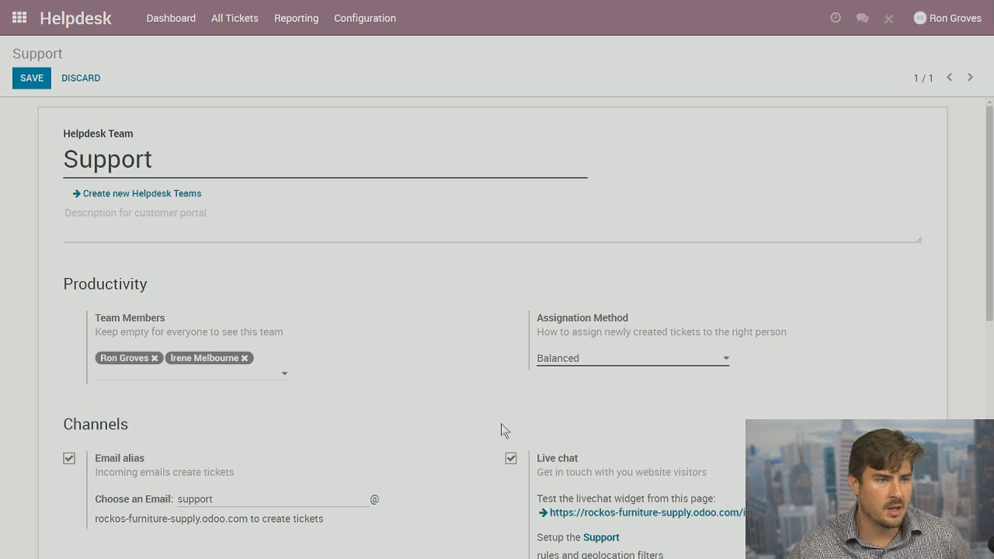
- Enable the Help Center and eLearning self-service options for the Support team and save the configuration
scroll(501, 429, "down", 3)
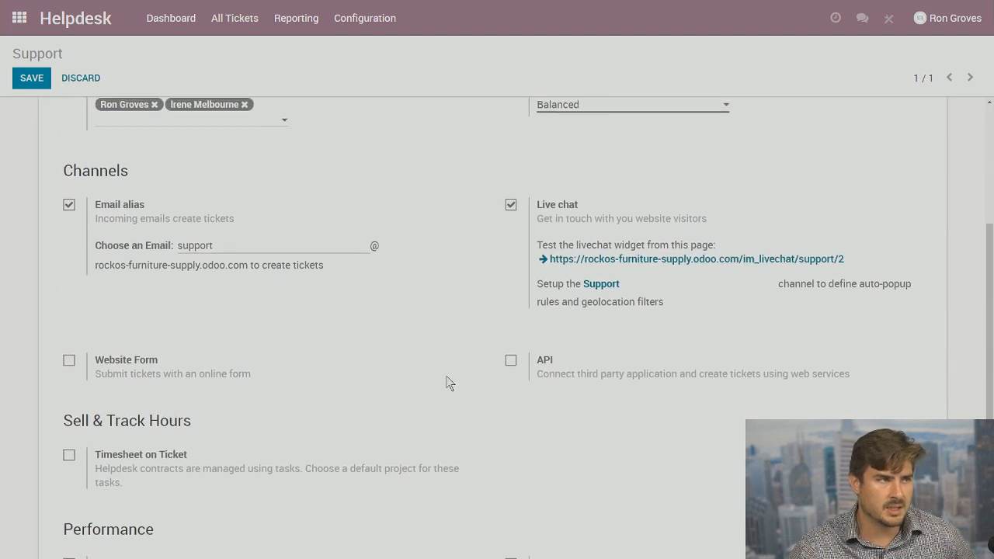
scroll(470, 373, "up", 3)
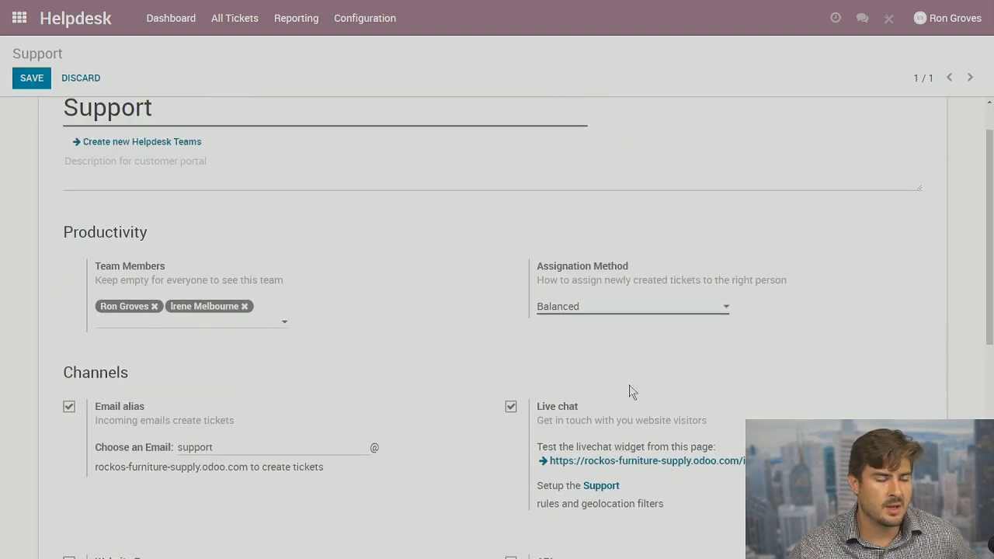
scroll(627, 392, "down", 3)
scroll(378, 482, "down", 2)
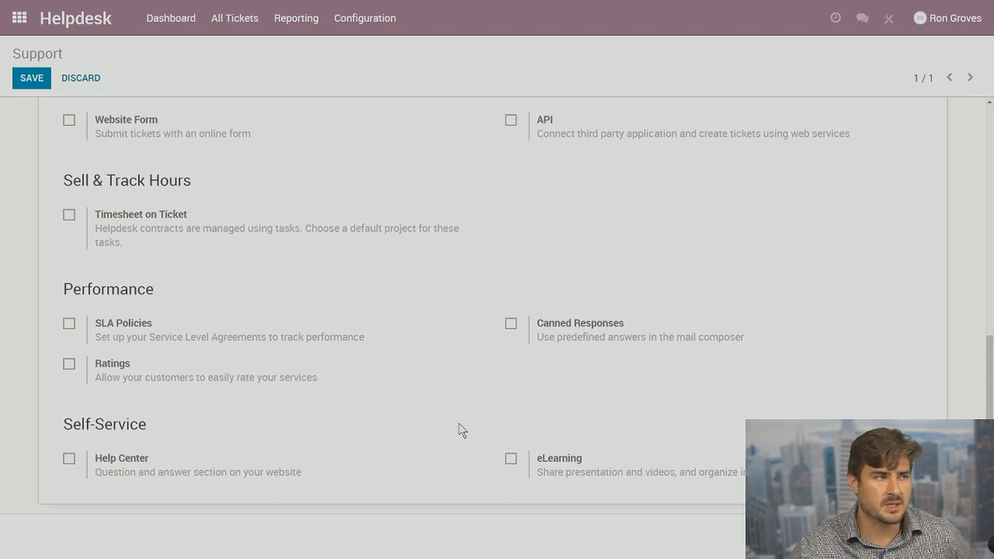
scroll(459, 445, "up", 5)
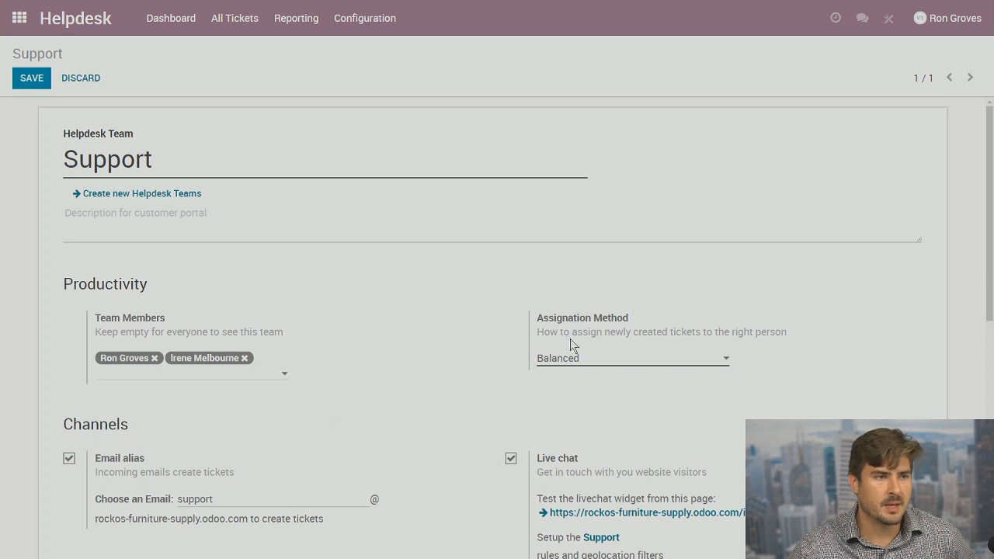
mouse_move(570, 339)
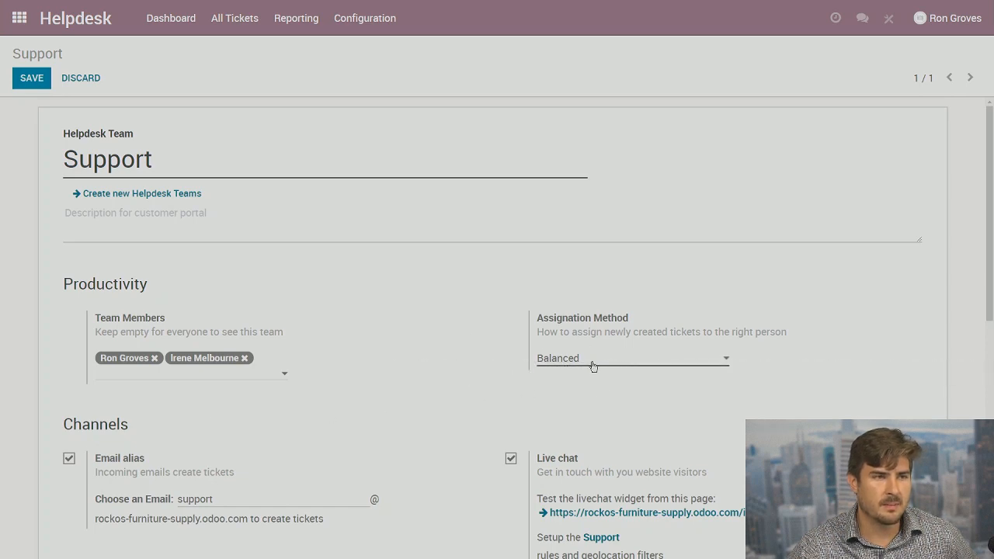
scroll(446, 401, "down", 4)
scroll(455, 413, "down", 3)
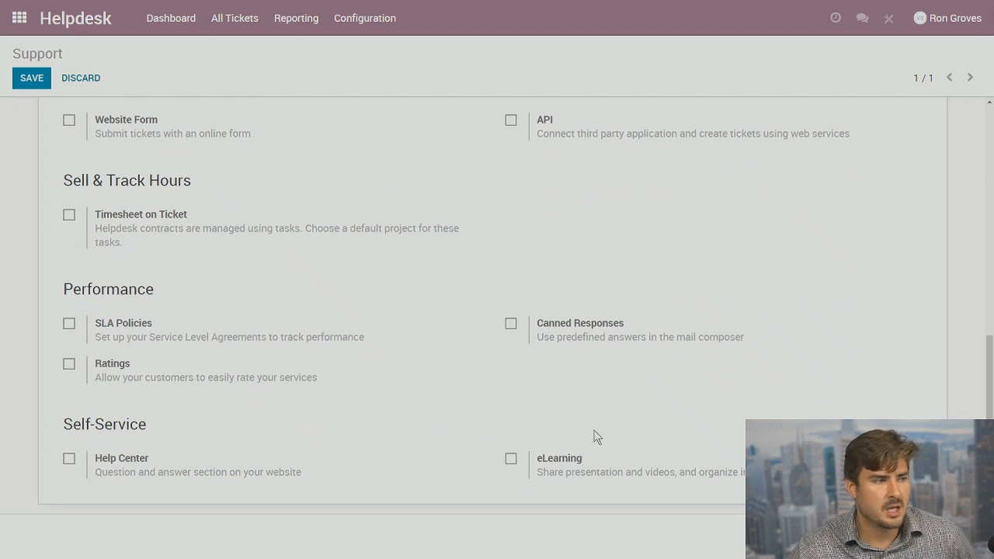
left_click(70, 461)
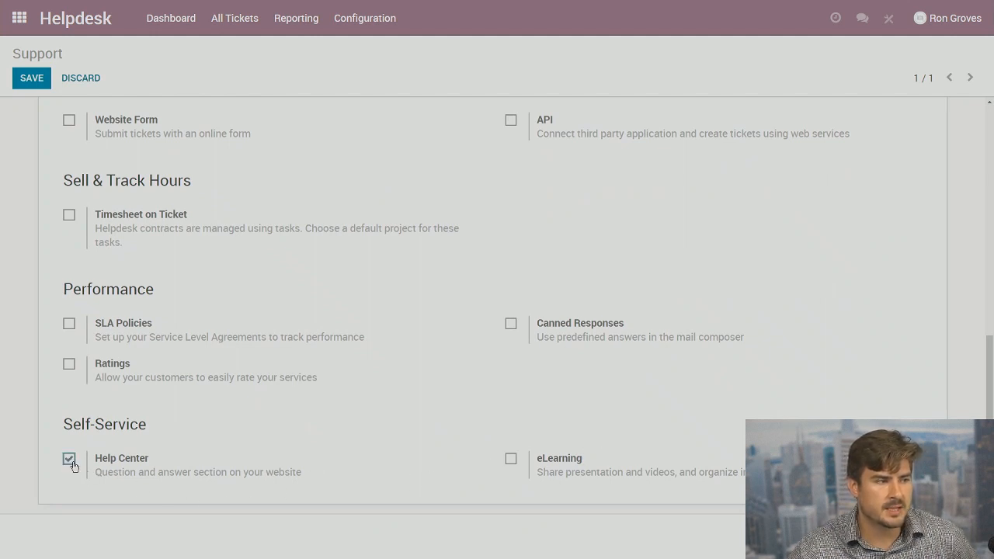
left_click(509, 460)
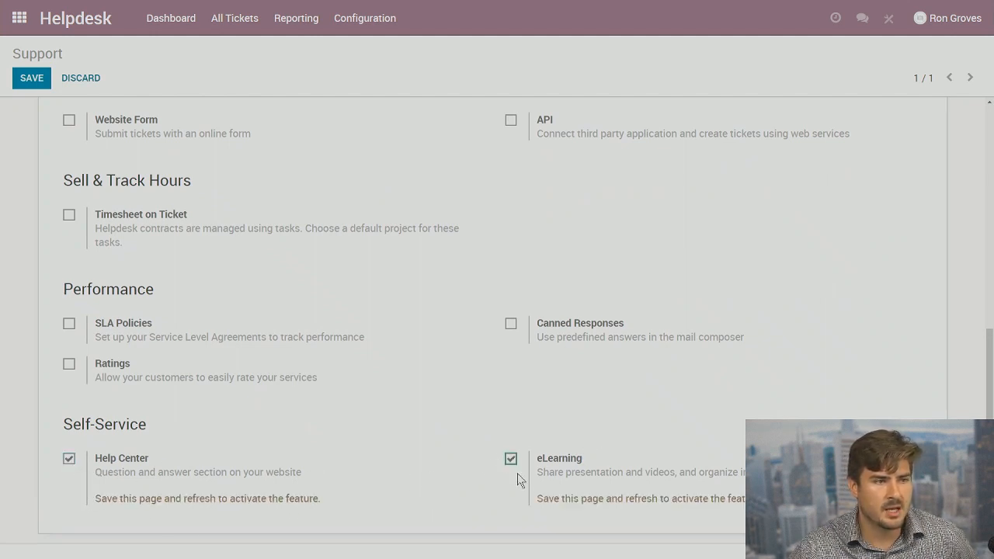
scroll(576, 428, "up", 4)
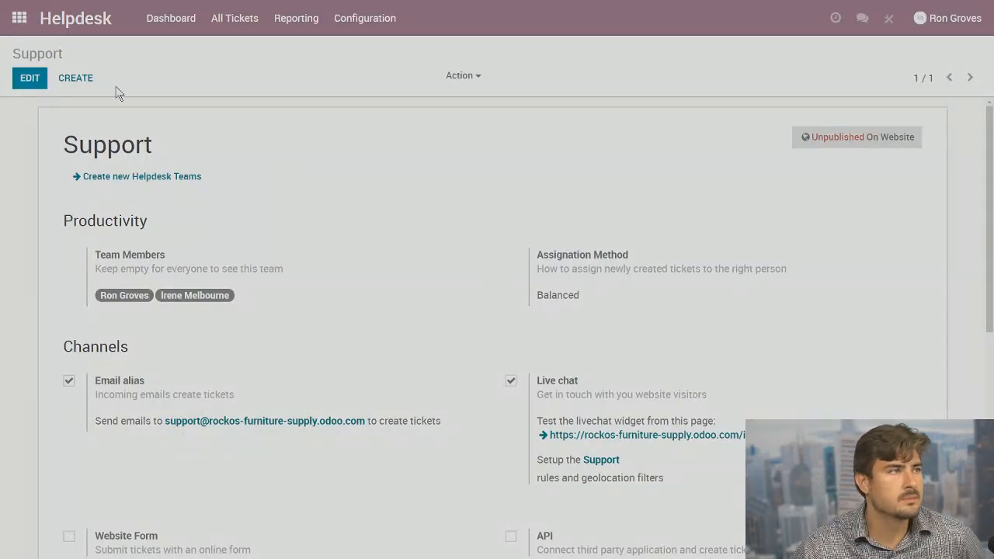
- Start a new ticket for the Support team with the subject "sales issue"
left_click(149, 21)
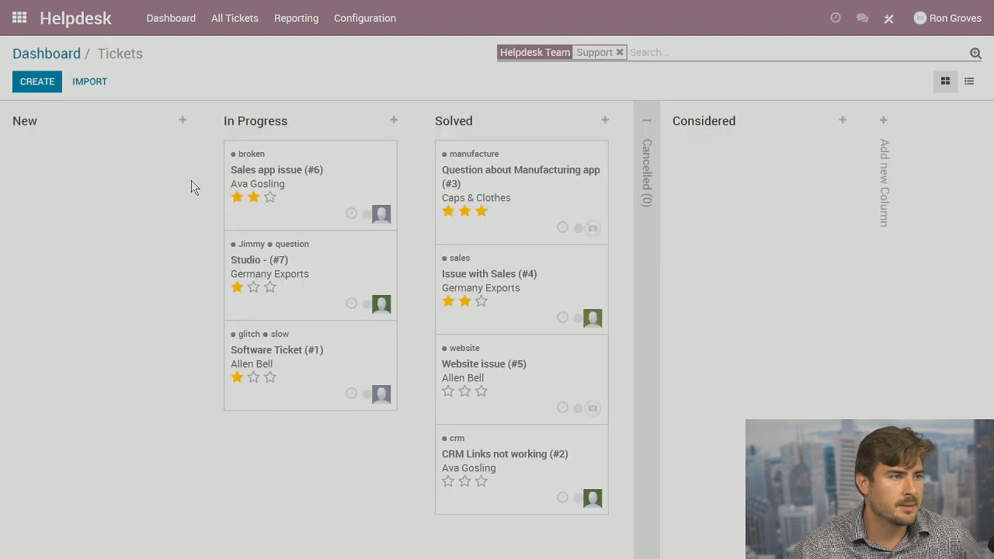
left_click(35, 87)
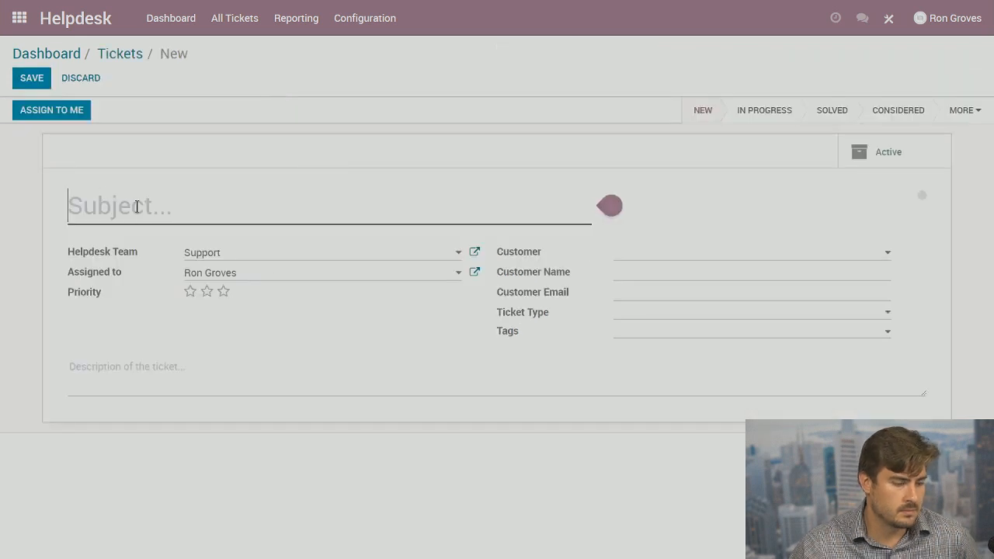
type("sales ")
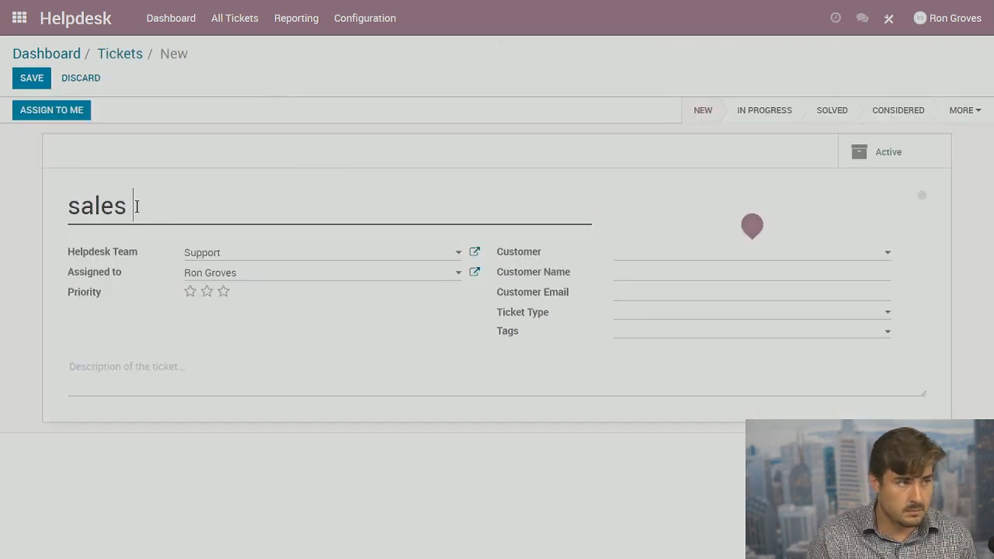
type("issue")
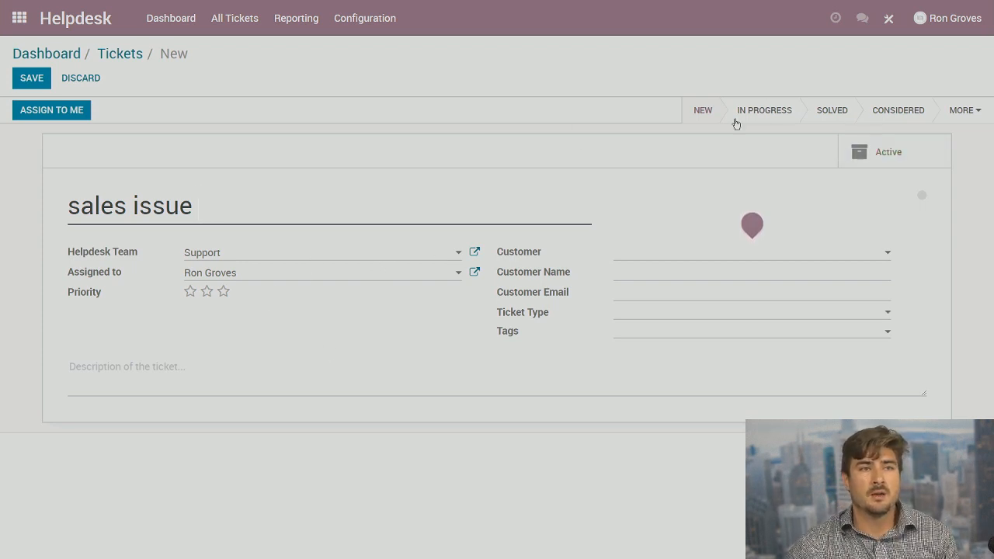
- Assign an existing customer to the sales issue ticket and set its ticket type to Question
left_click(693, 251)
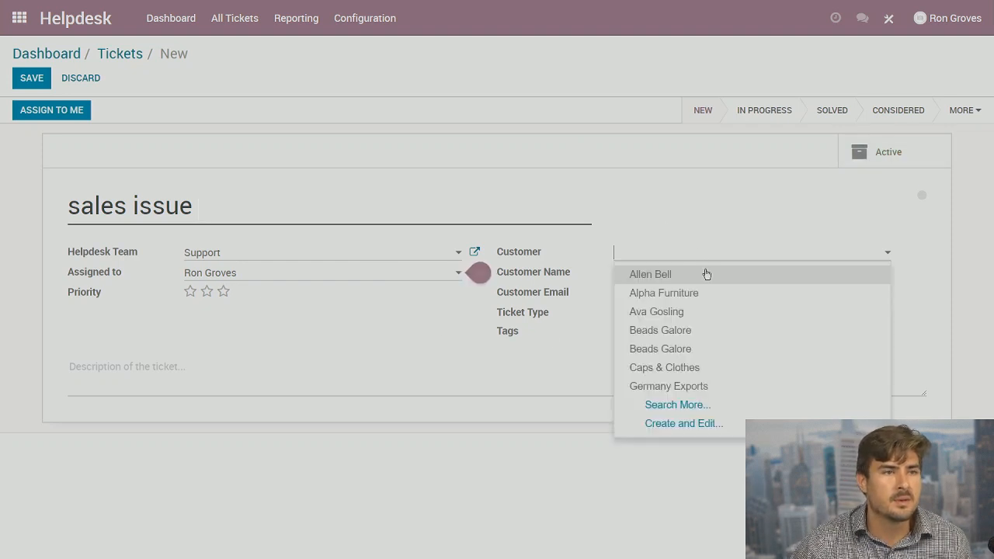
left_click(701, 312)
left_click(641, 295)
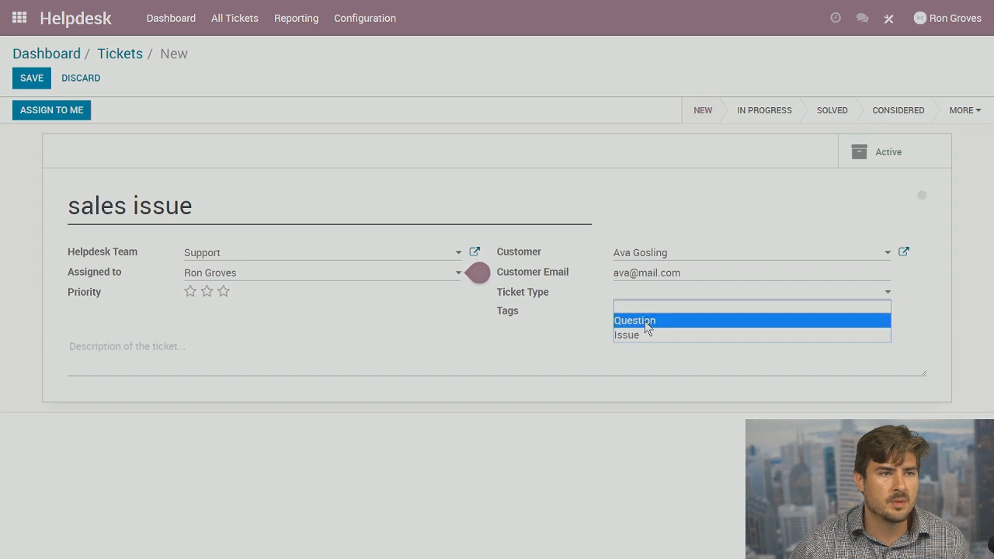
left_click(648, 320)
- Try to create a new ticket tag named "question" and close the tag form
left_click(645, 309)
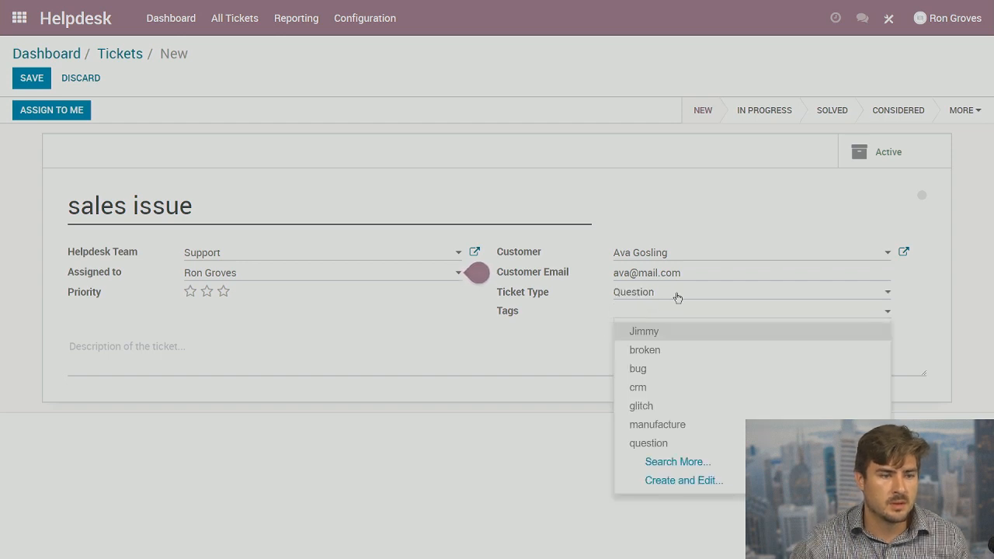
type("question")
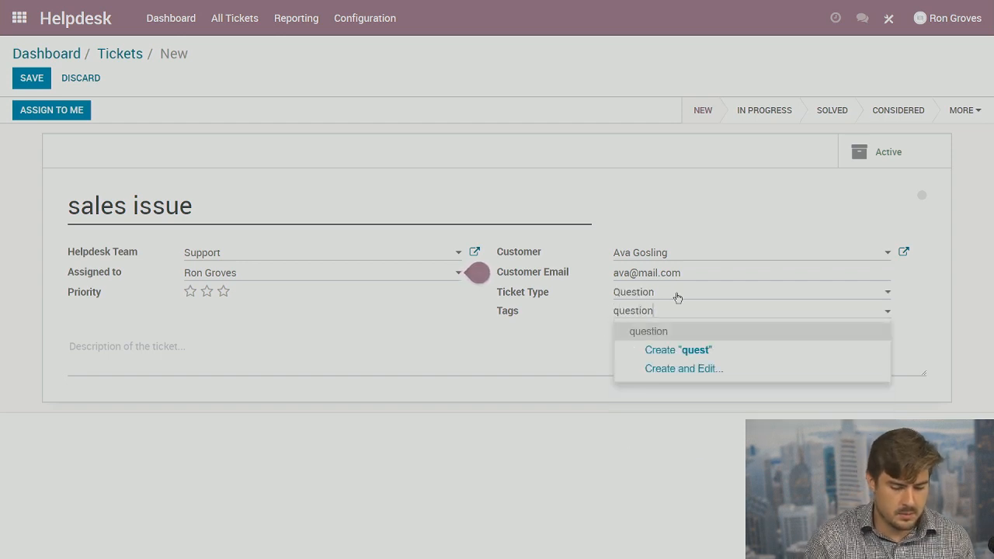
left_click(686, 349)
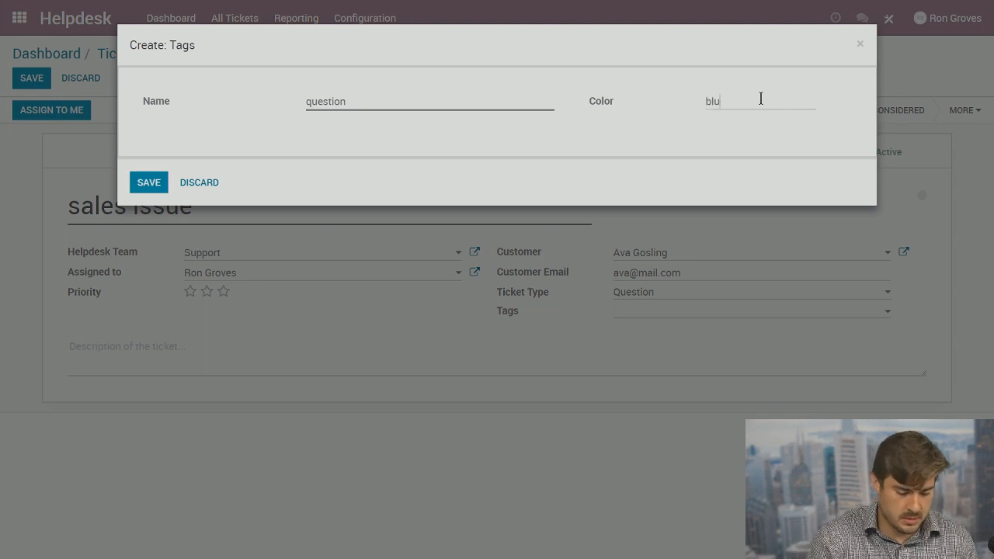
left_click(159, 183)
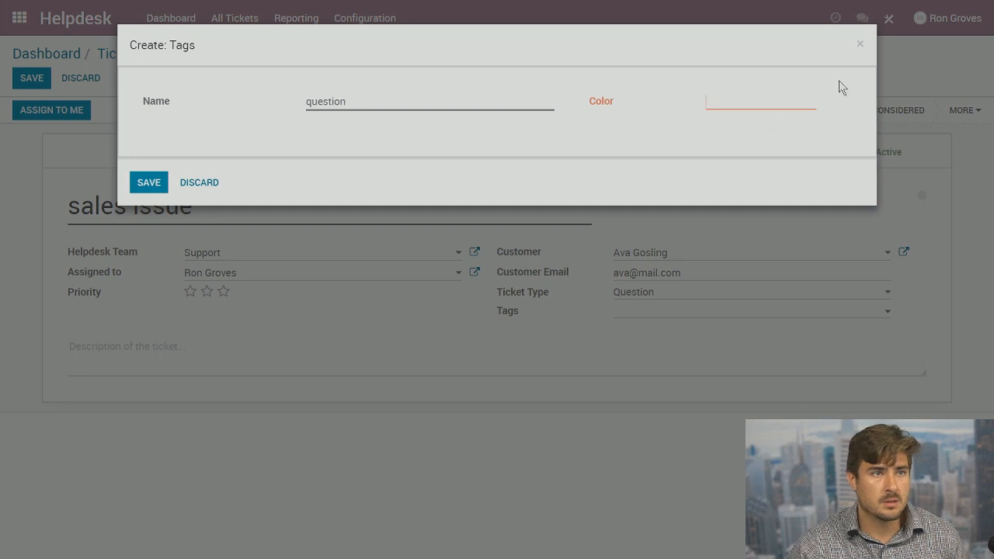
left_click(150, 184)
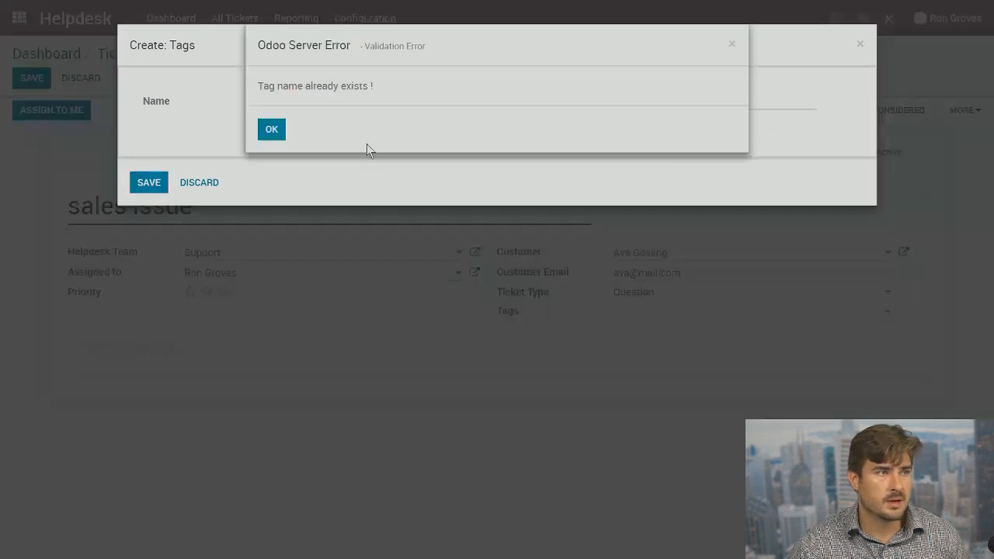
left_click(280, 133)
left_click(859, 43)
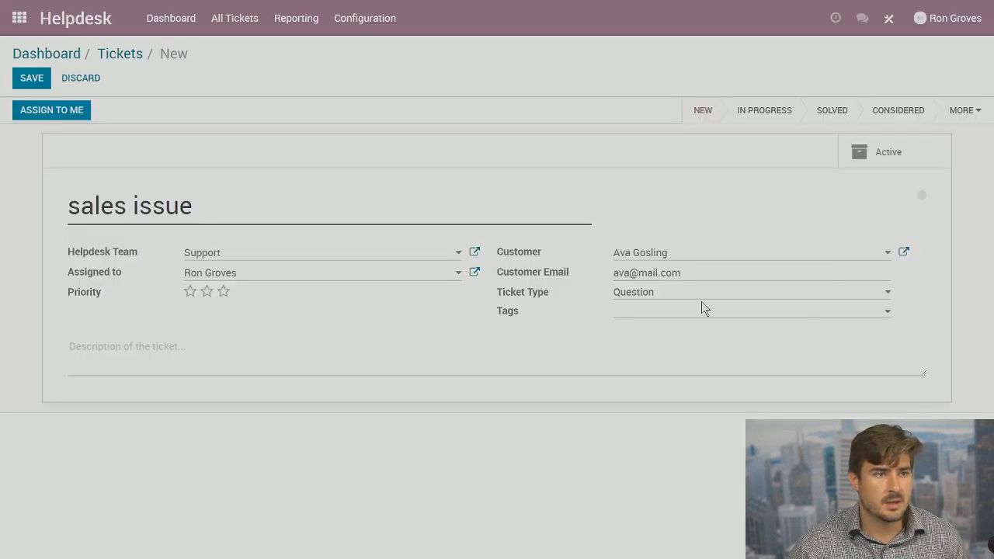
- Add the existing "question" tag to the sales issue ticket and set its priority to three stars
left_click(686, 312)
type("question")
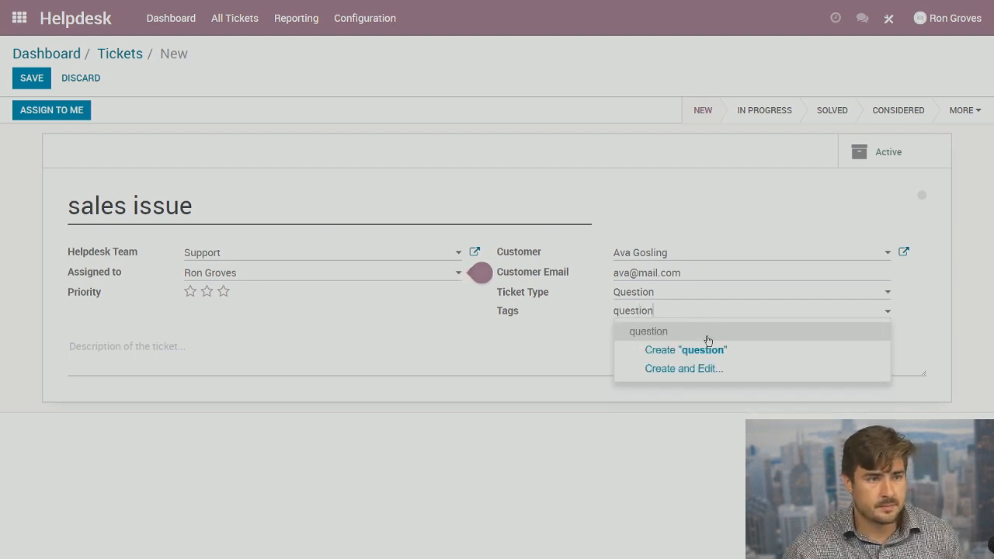
left_click(706, 334)
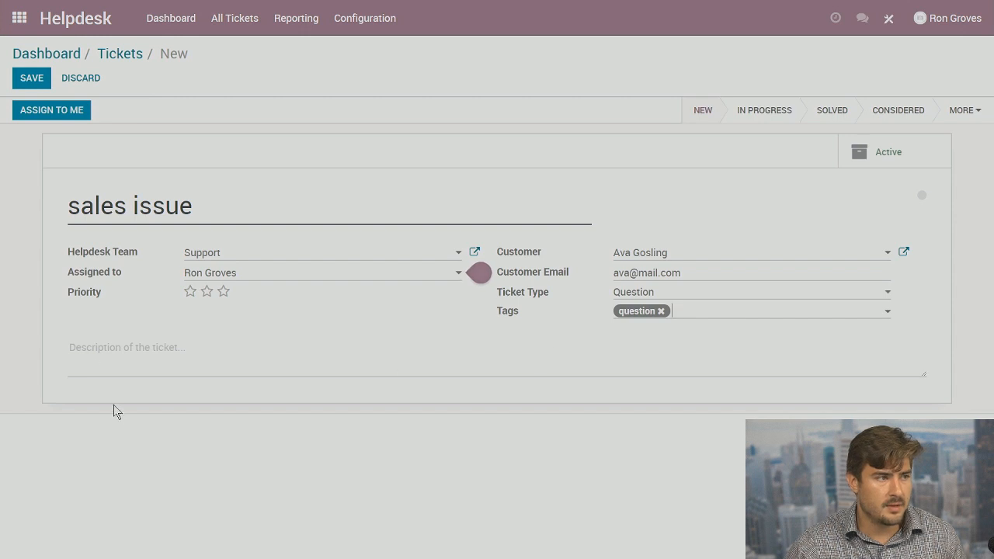
left_click(222, 291)
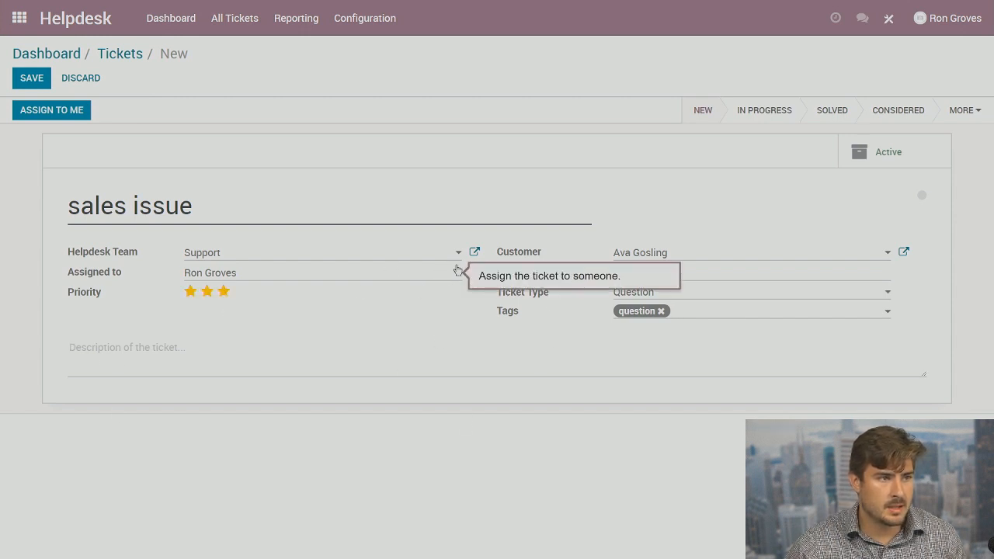
- Check the assignee choices for the sales issue ticket and open its customer's contact record
left_click(459, 273)
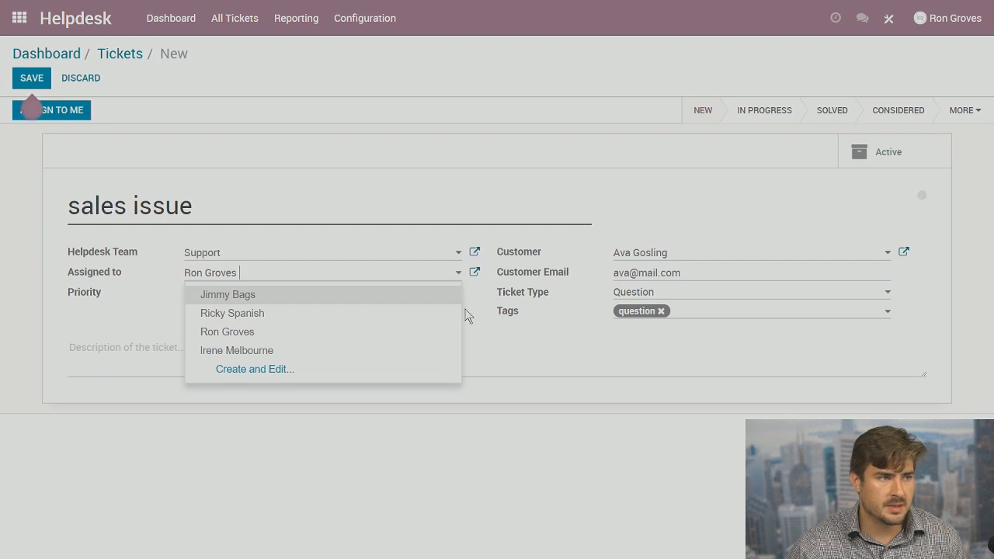
left_click(522, 351)
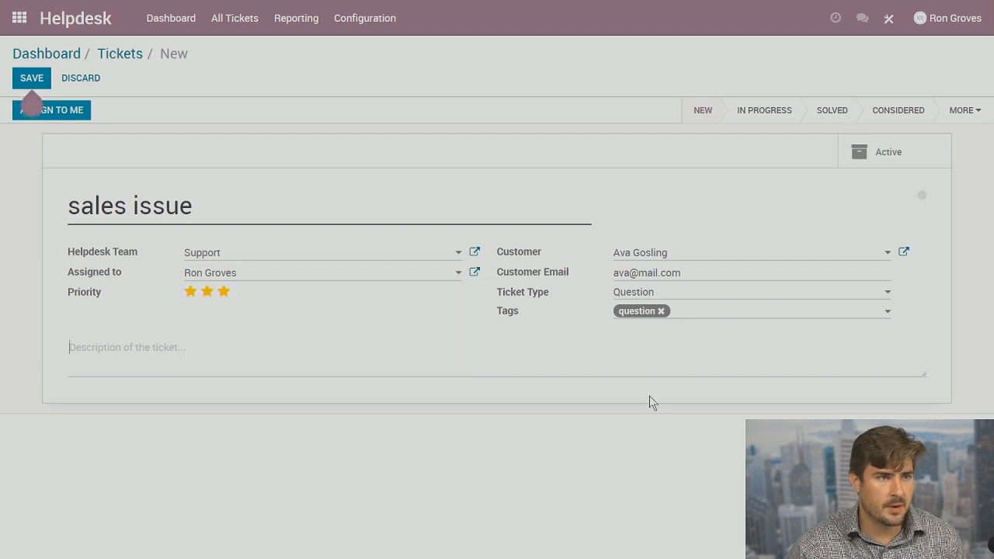
left_click(904, 251)
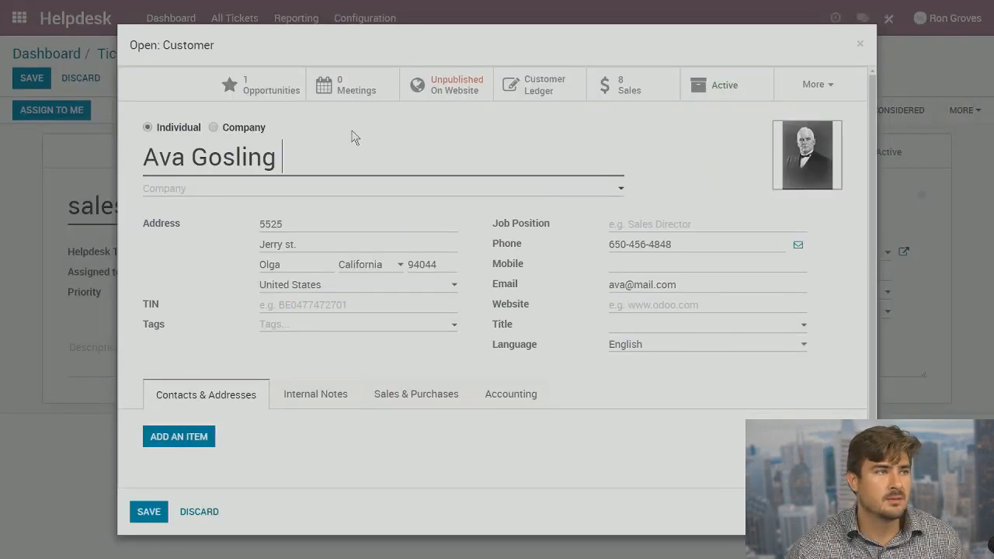
- Open the customer's sales orders from the contact record, discarding the unsaved ticket changes, and check which further related records it offers
mouse_move(822, 155)
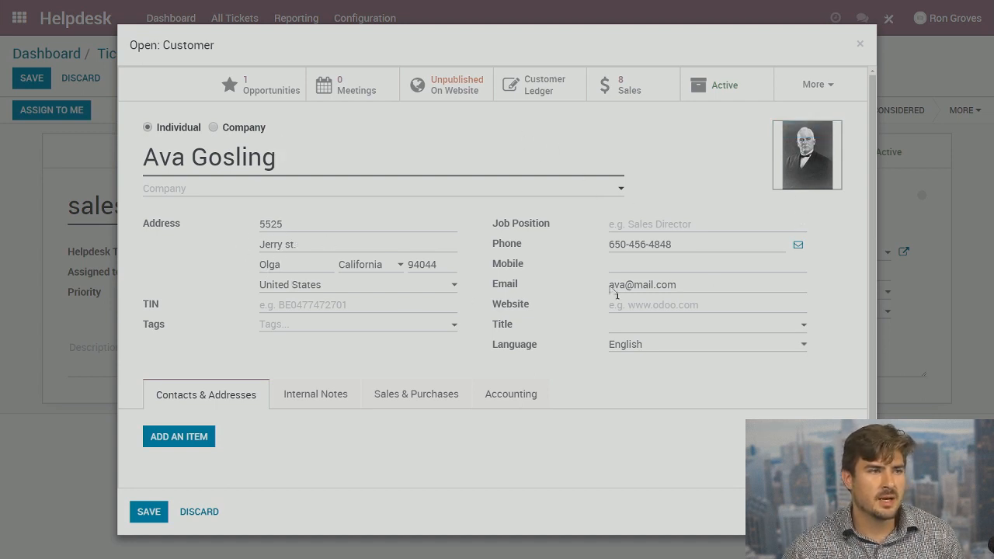
left_click(637, 87)
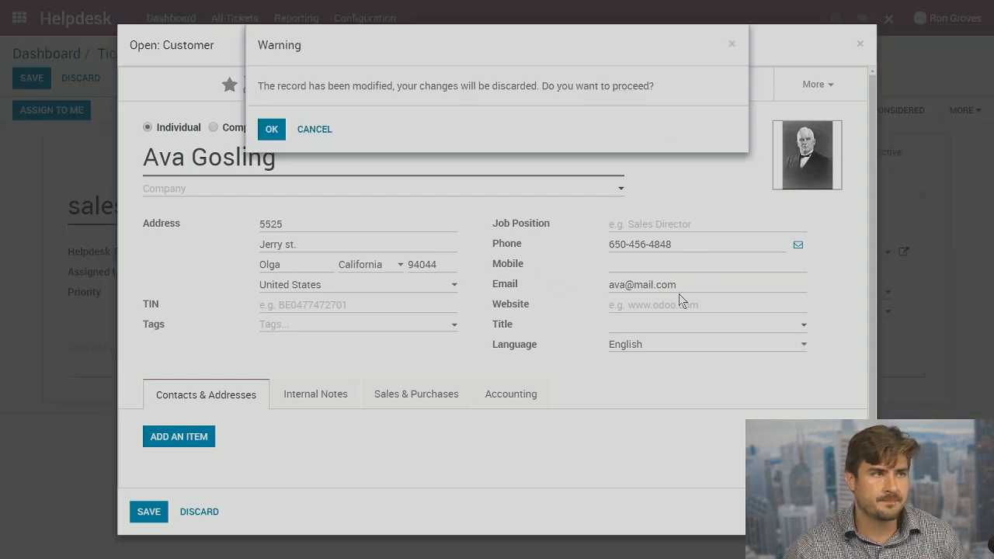
left_click(268, 129)
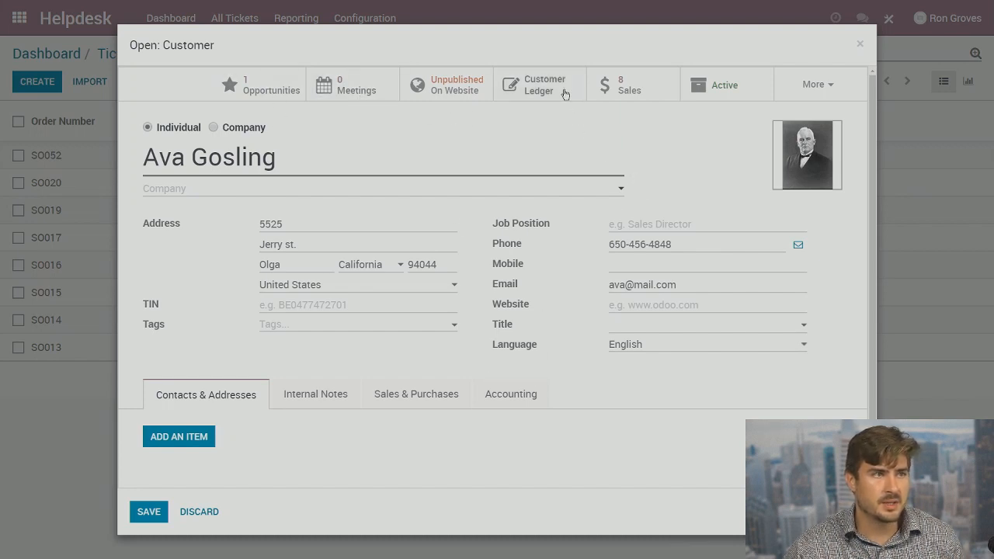
left_click(823, 90)
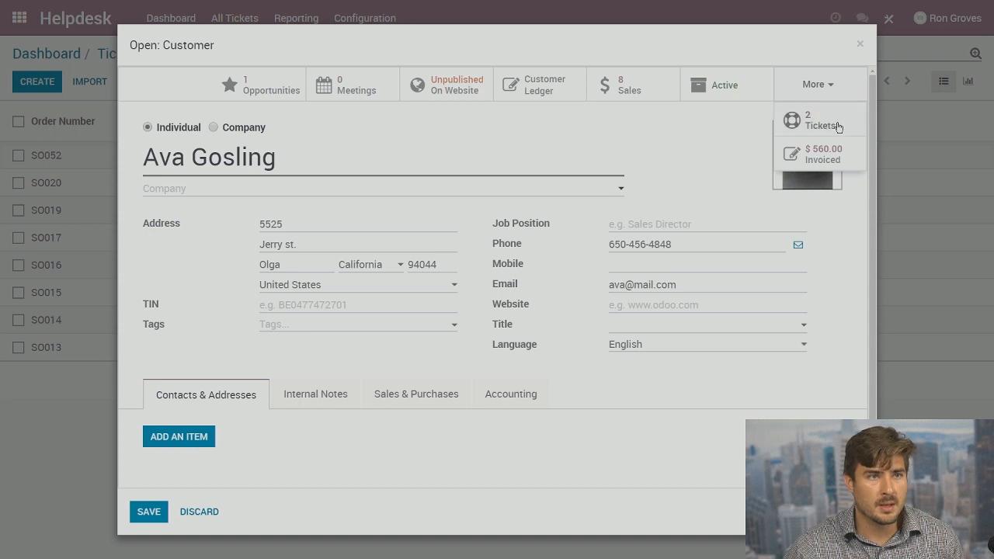
left_click(711, 173)
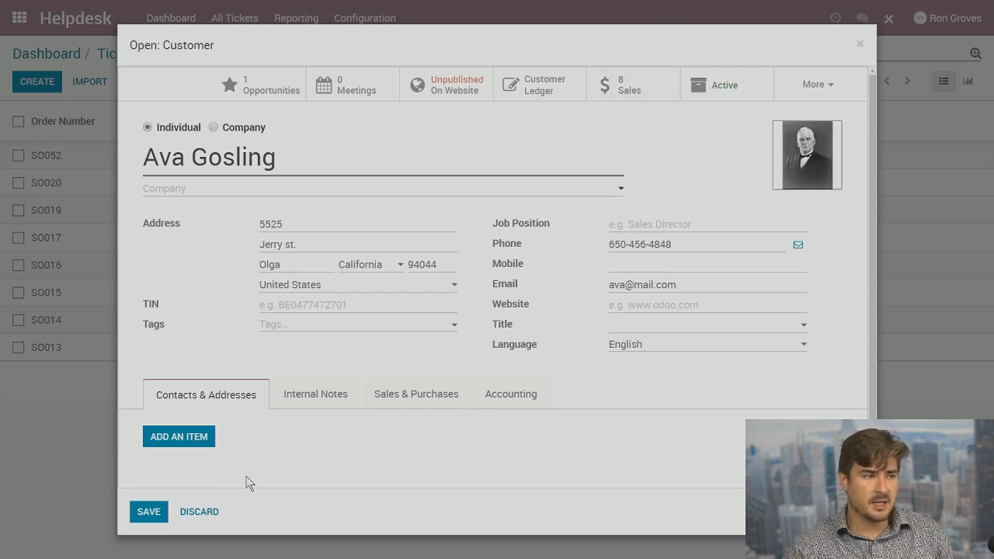
- Save and close the contact form, view sales order SO020 in the customer's sales list, and return to the tickets board
left_click(625, 87)
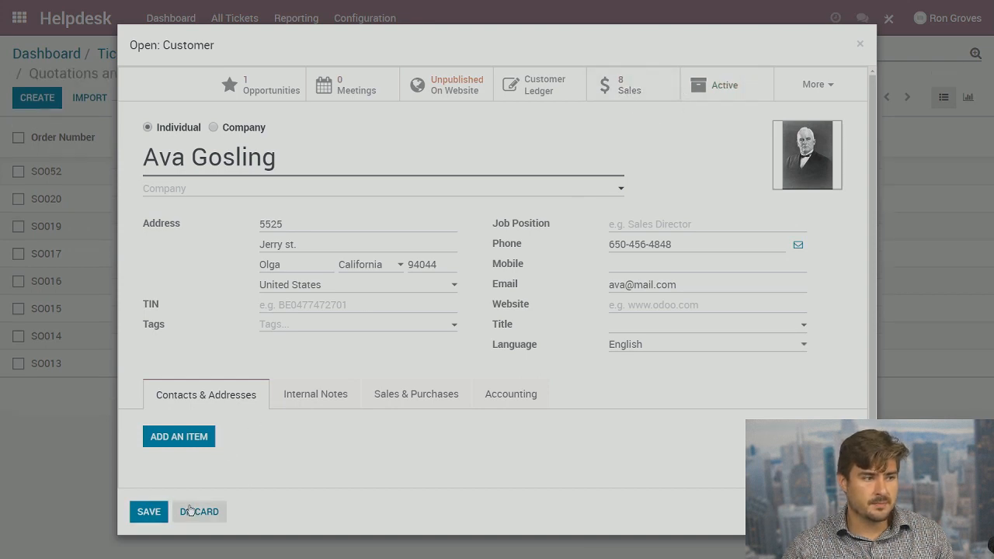
left_click(145, 515)
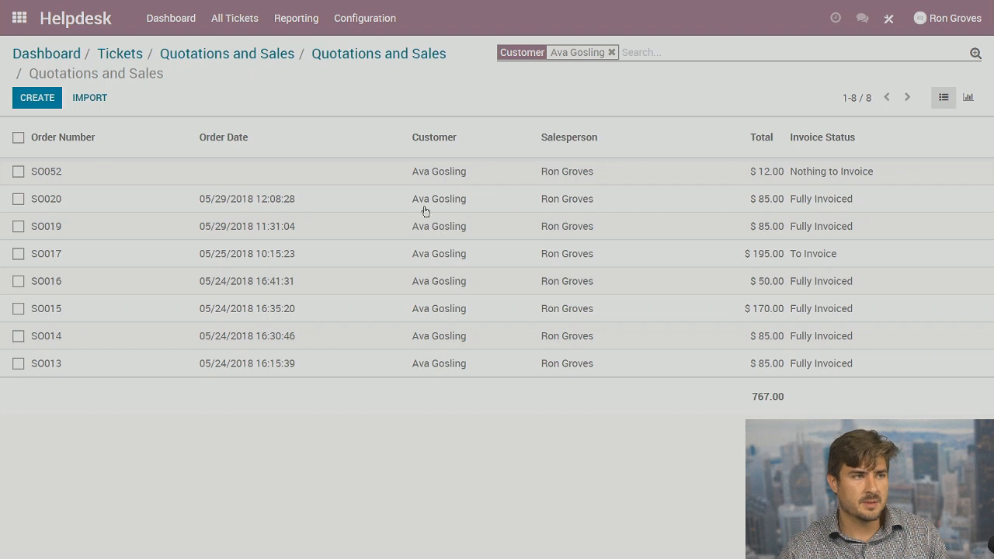
left_click(497, 199)
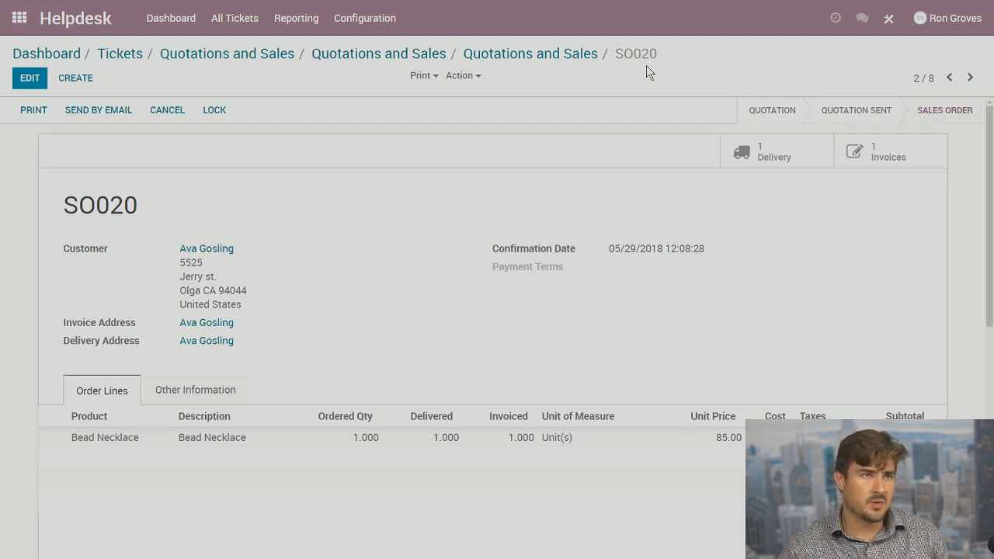
left_click(121, 58)
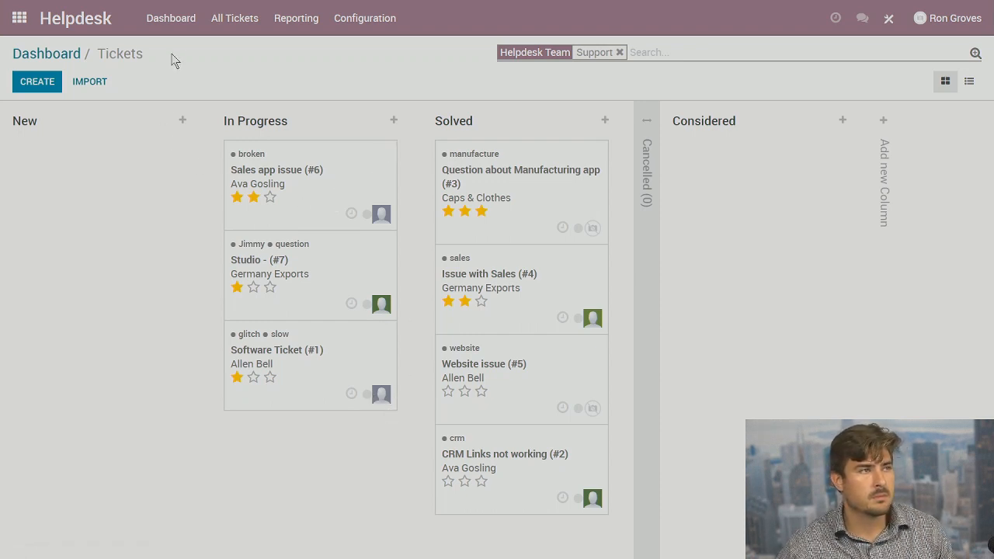
- Look over the reporting options, the open tickets list and the Helpdesk dashboard's ticket figures
left_click(288, 21)
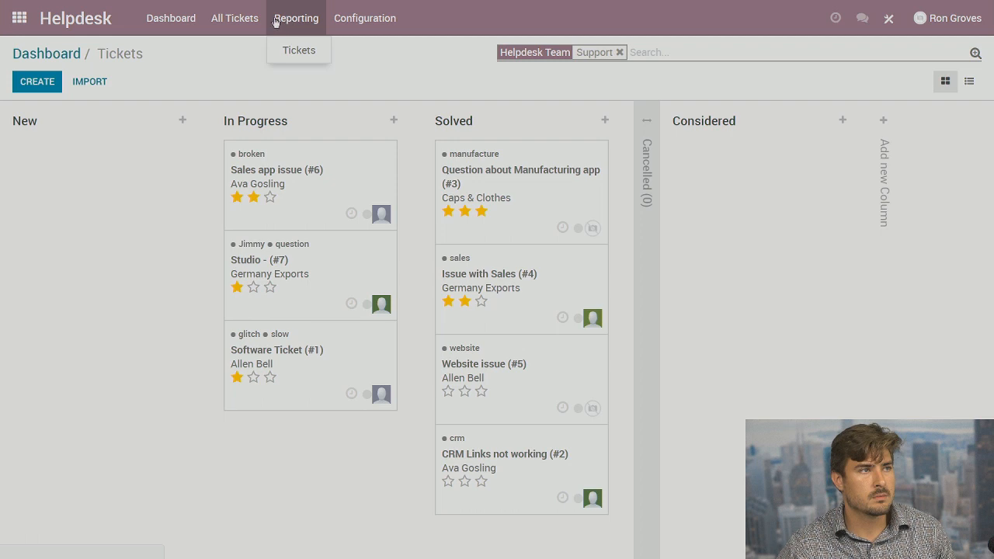
left_click(250, 20)
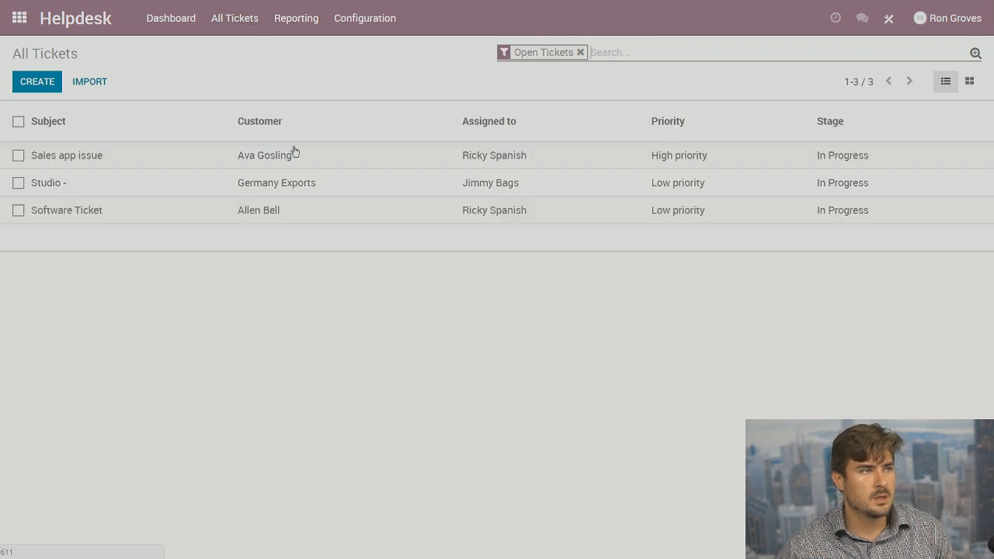
left_click(171, 26)
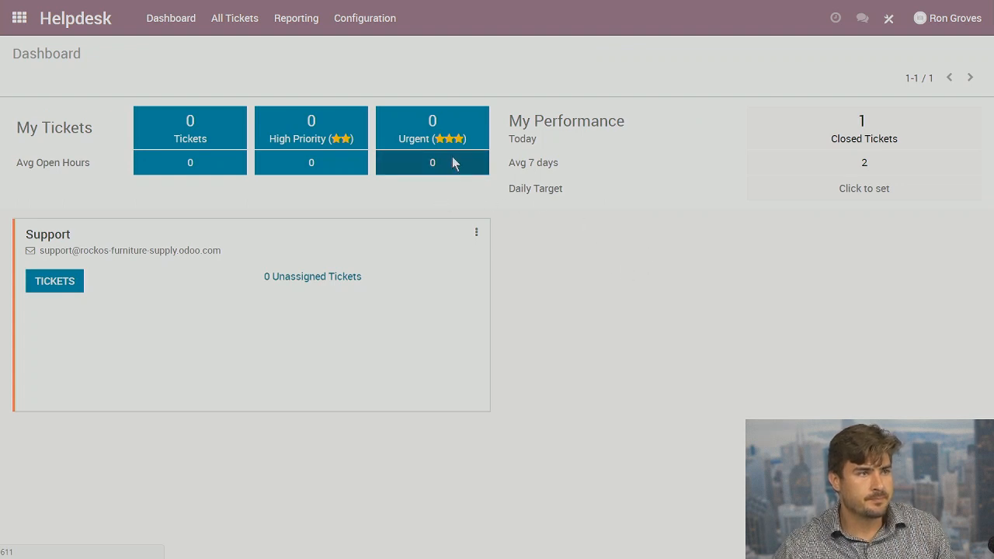
left_click(422, 144)
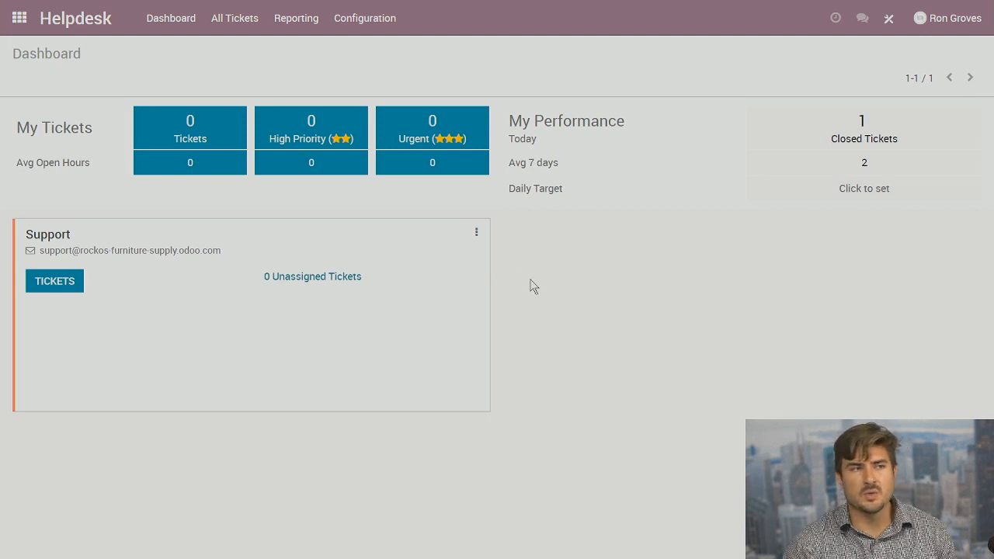
left_click(215, 27)
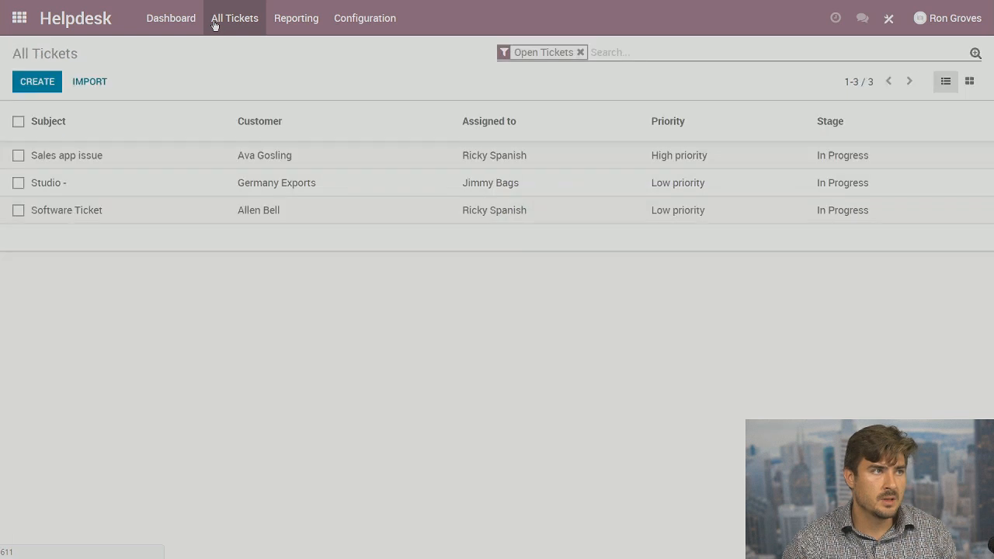
left_click(145, 17)
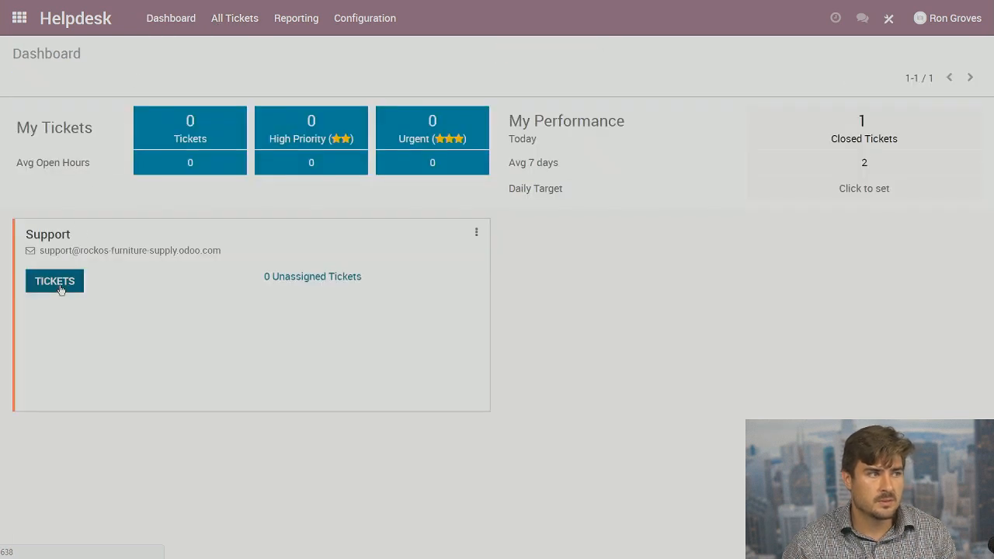
- View the solved "CRM Links not working" ticket from the Support team's board and return to the board
left_click(57, 282)
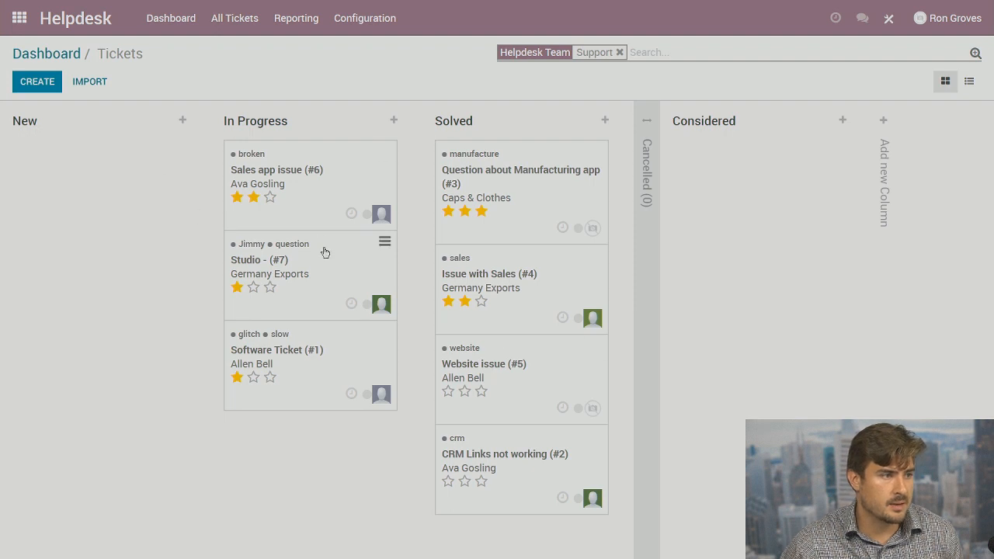
left_click(504, 463)
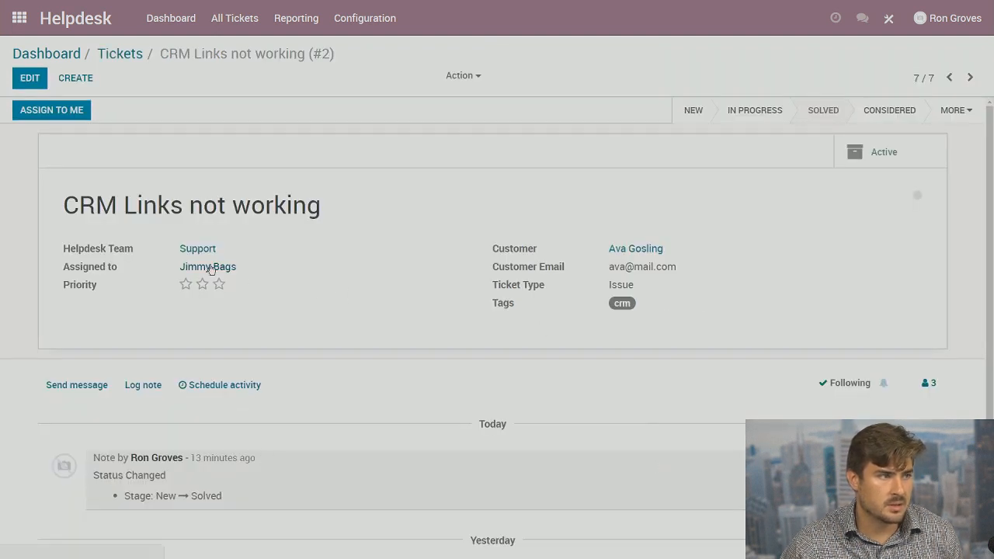
left_click(110, 54)
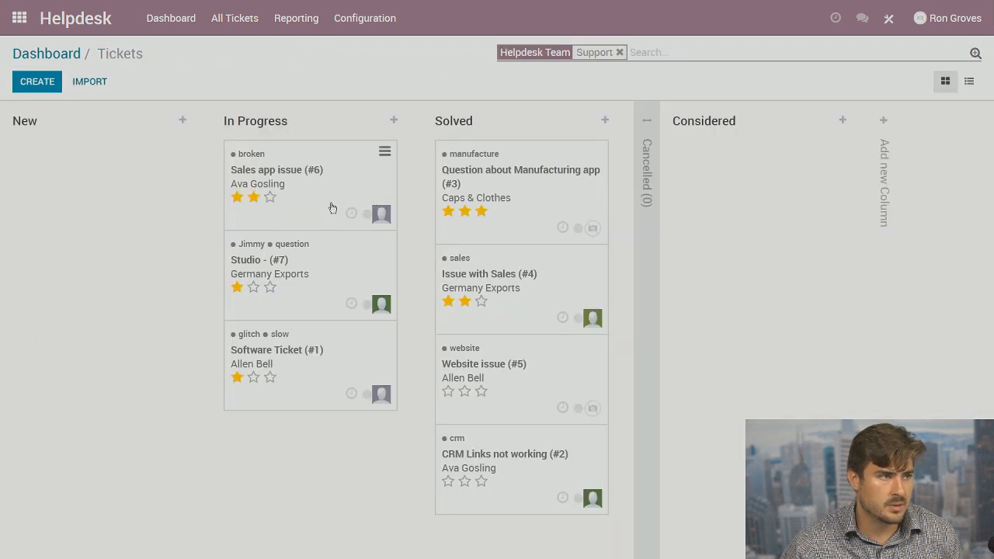
- Start a new ticket for the customer Beads Galore with the subject "inventory app issue"
left_click(43, 92)
left_click(694, 257)
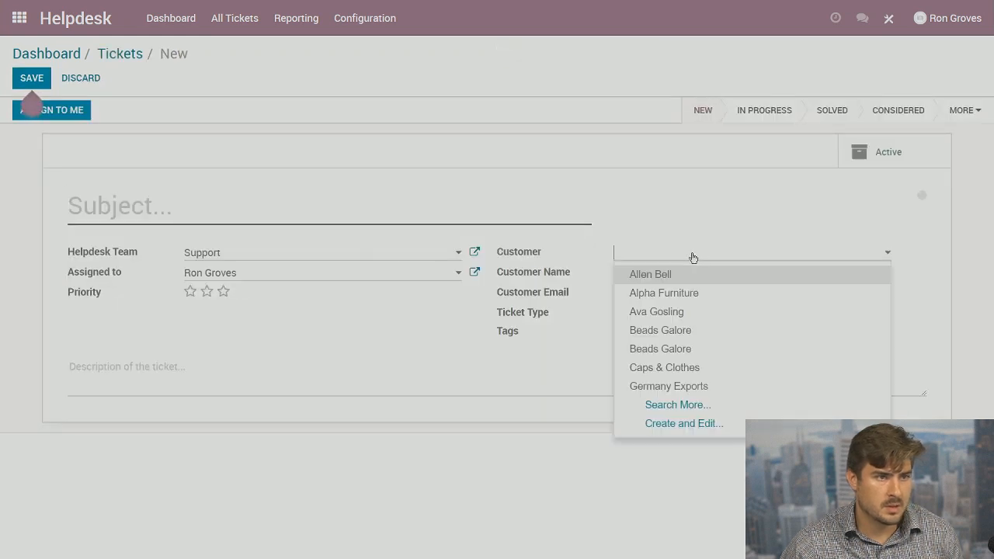
left_click(702, 333)
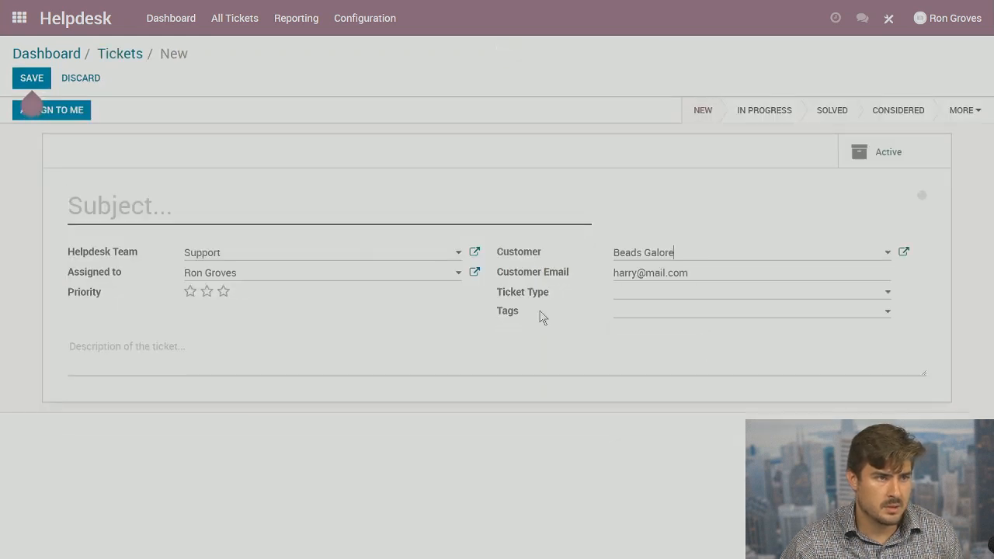
left_click(108, 218)
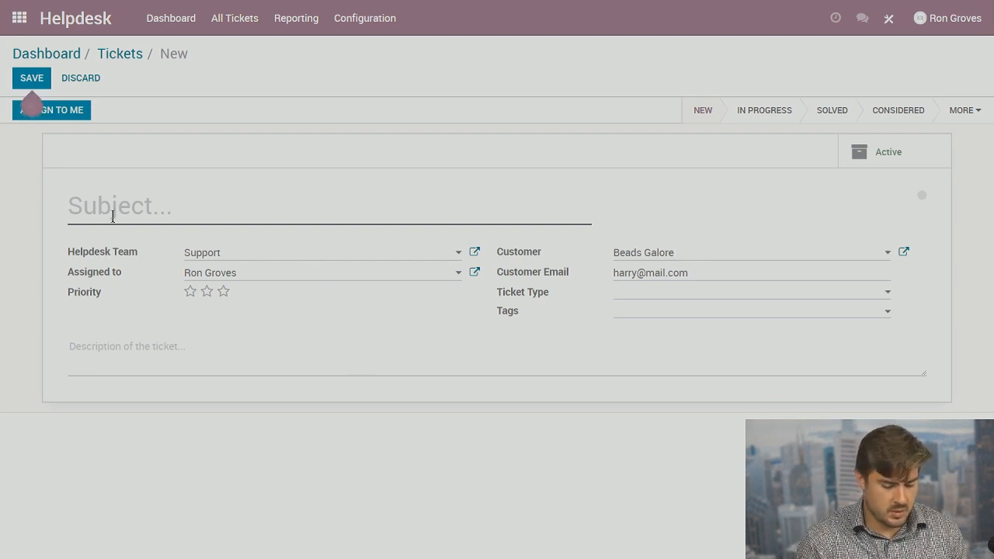
type("in")
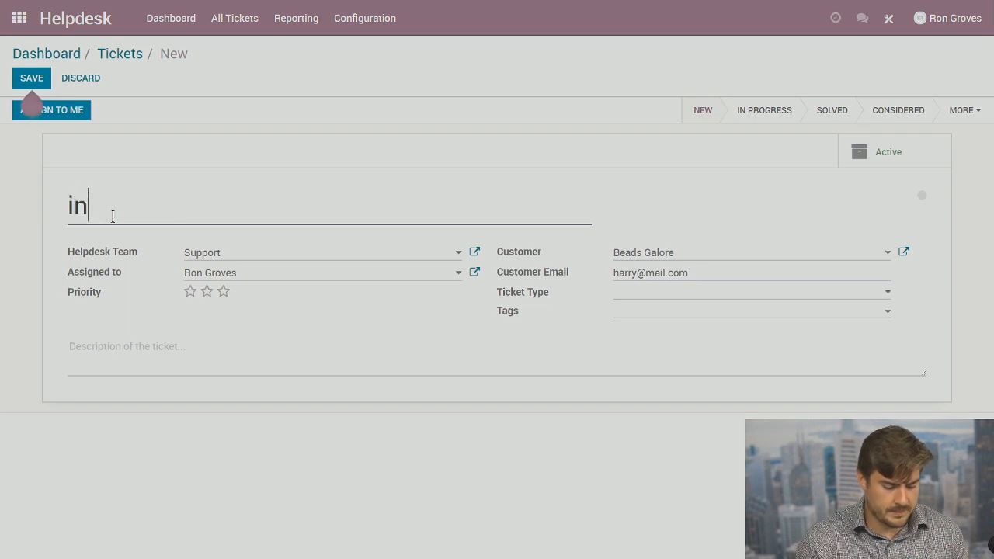
type("vento")
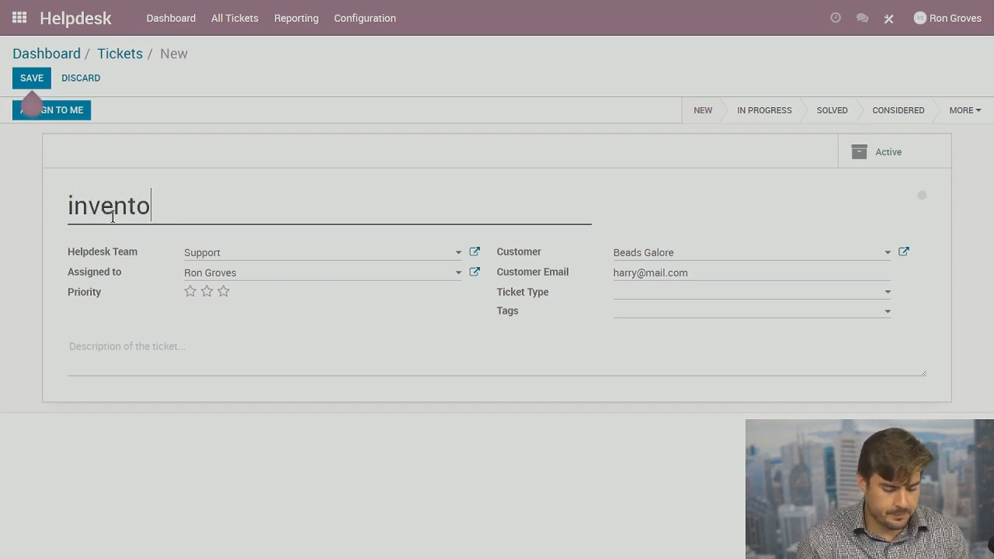
type("ry app issue")
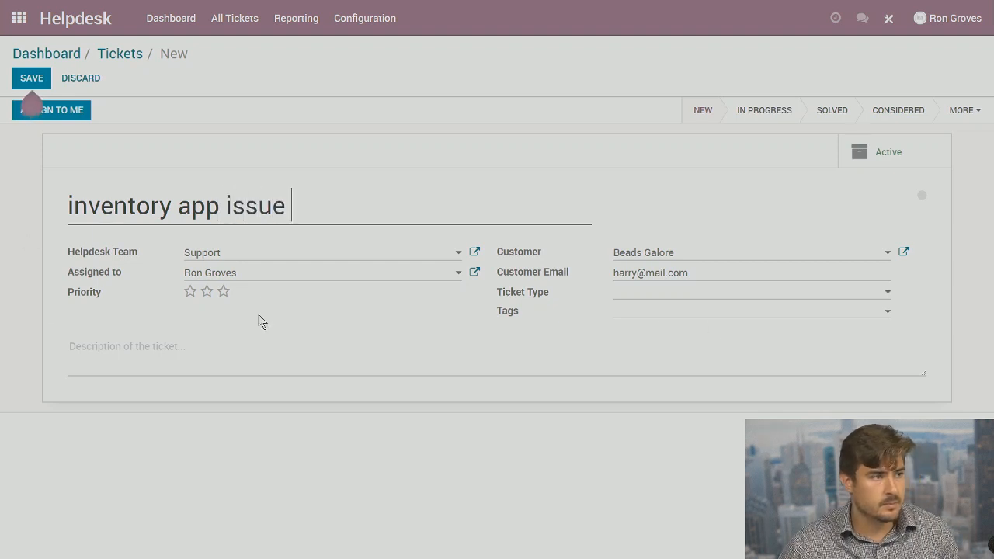
- Set the inventory app issue ticket's priority to three stars and its type to Issue, and save it
left_click(223, 292)
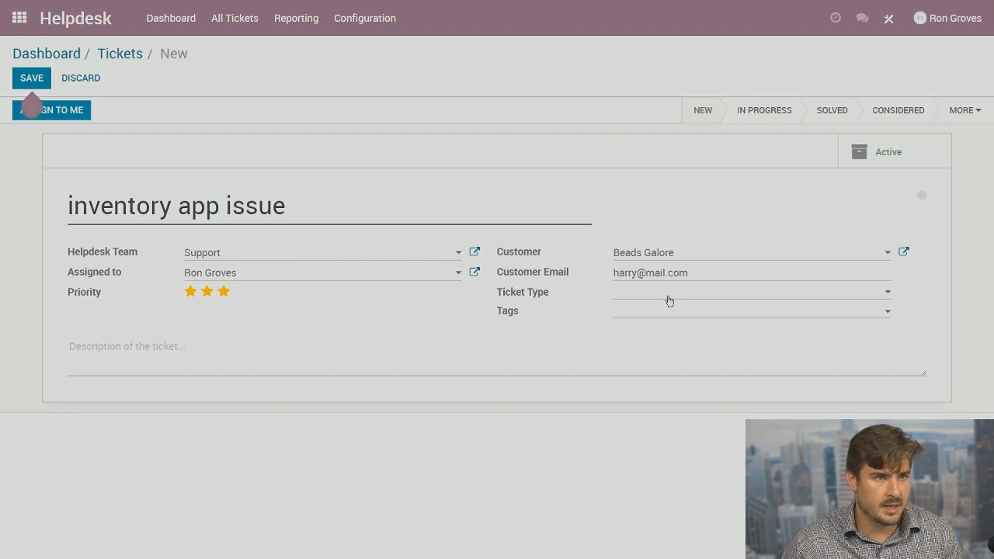
left_click(695, 301)
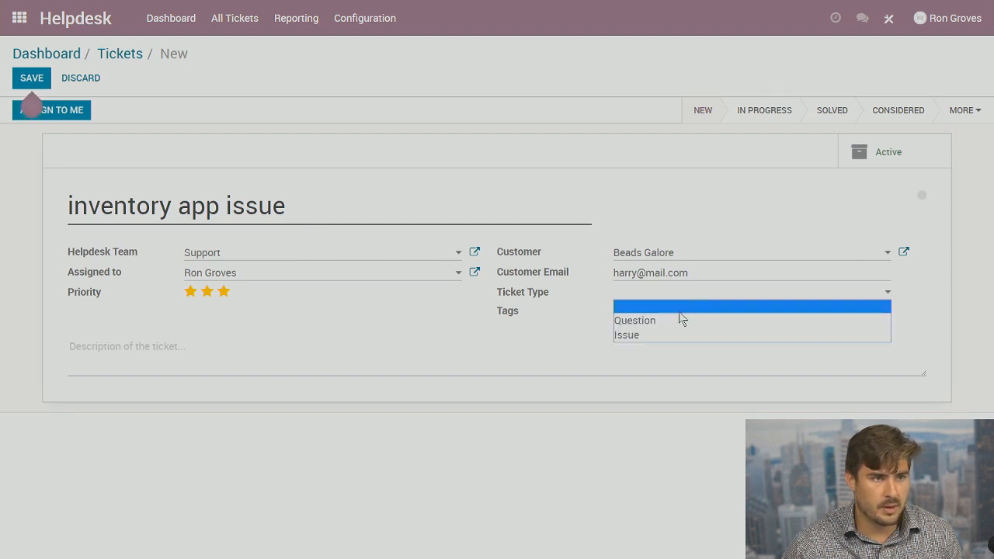
left_click(666, 335)
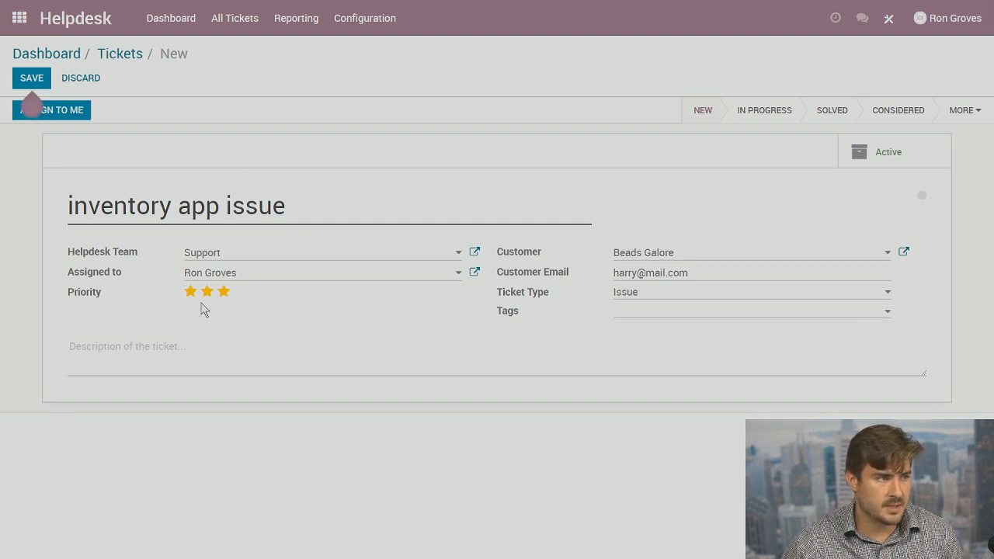
left_click(31, 79)
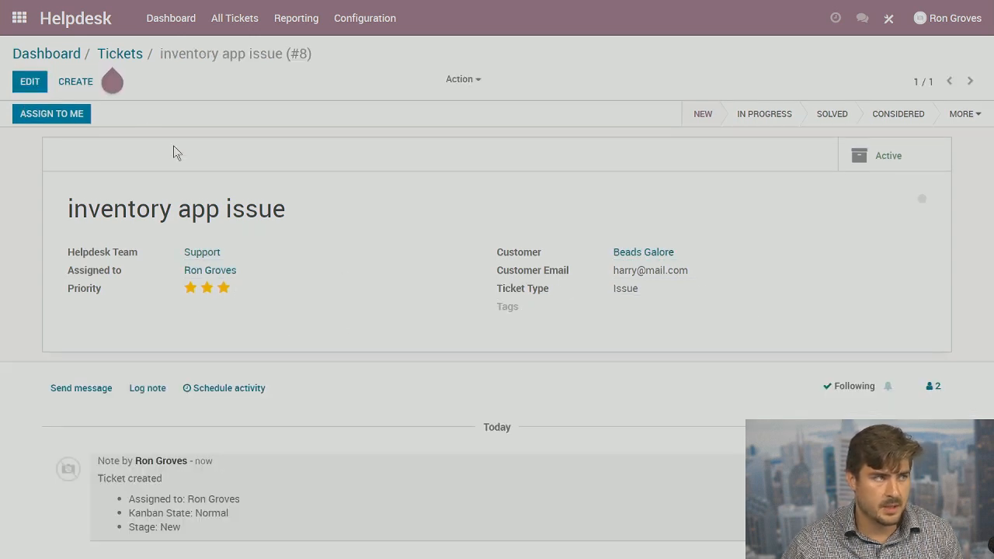
- Open the purchases of Beads Galore through the inventory app issue ticket's customer record and view purchase order PO00019
left_click(40, 89)
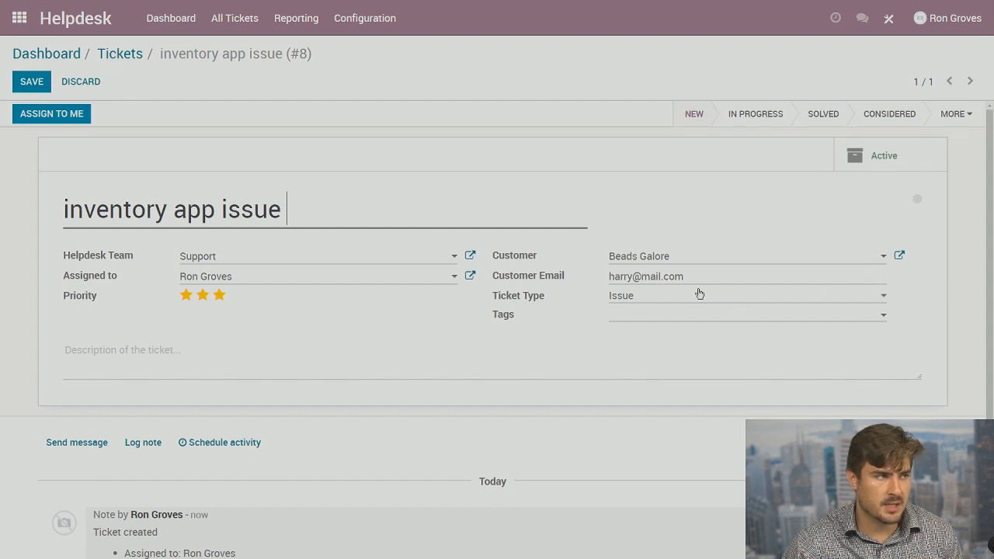
left_click(901, 257)
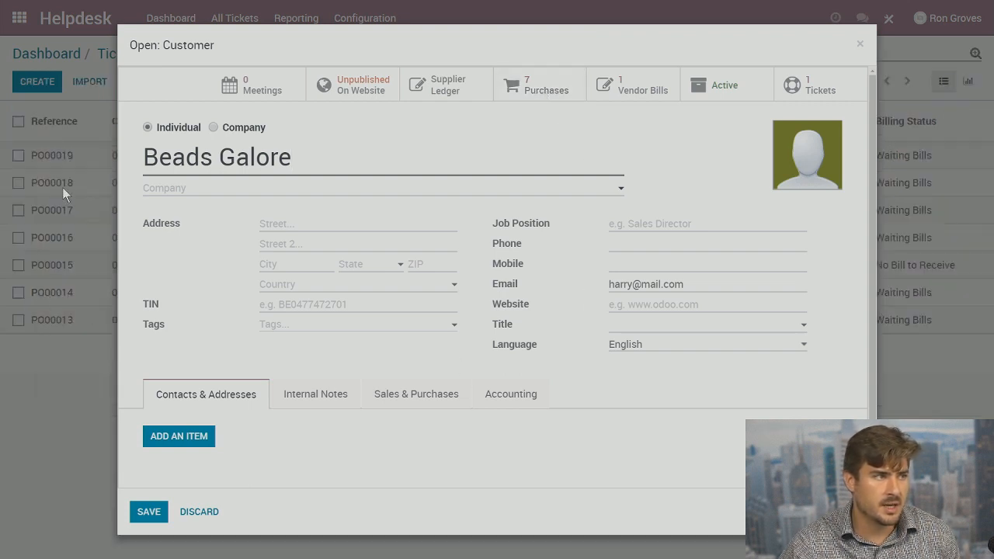
left_click(140, 512)
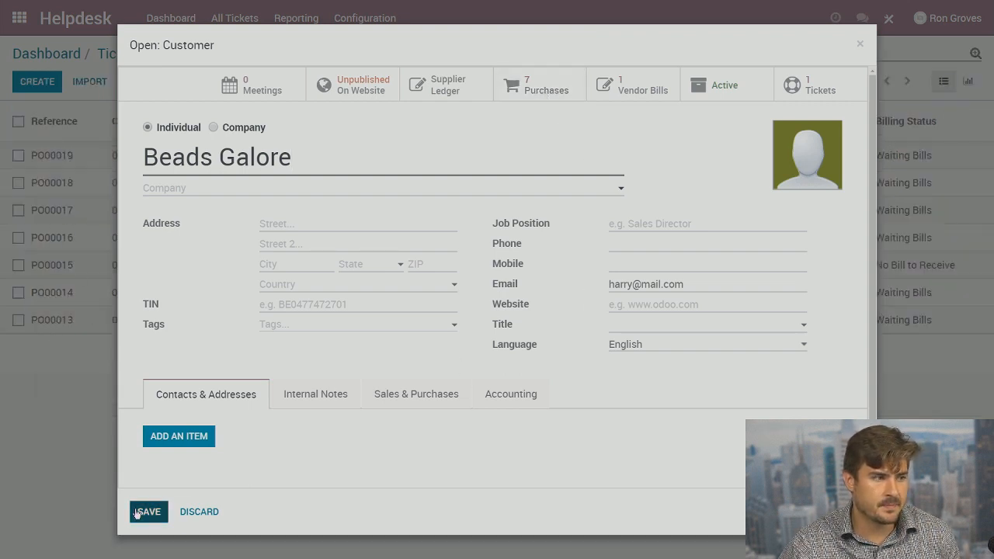
left_click(365, 19)
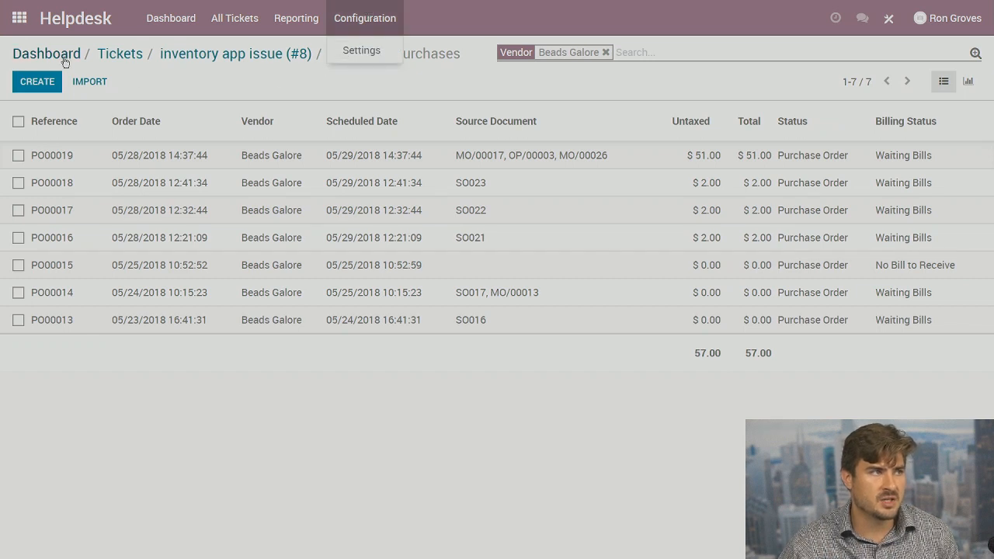
left_click(54, 24)
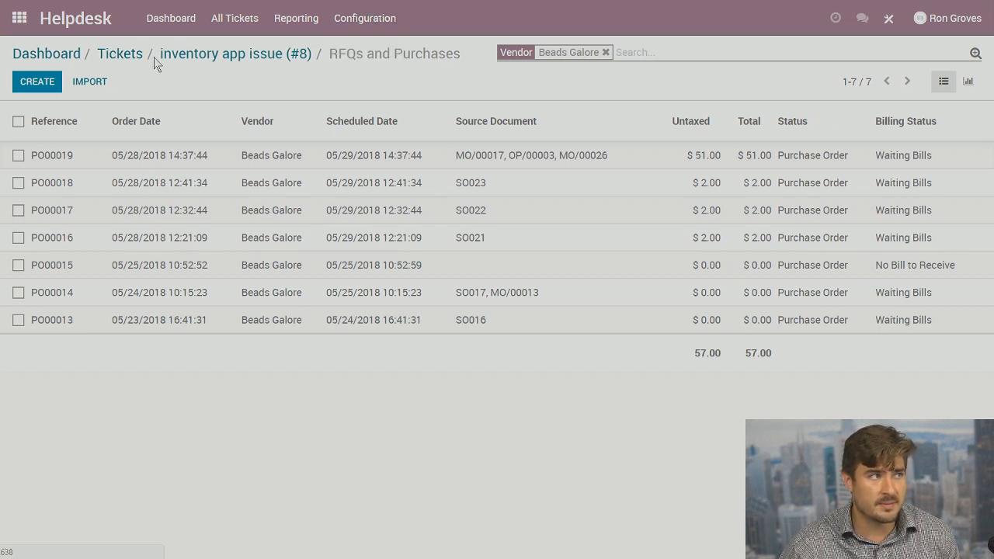
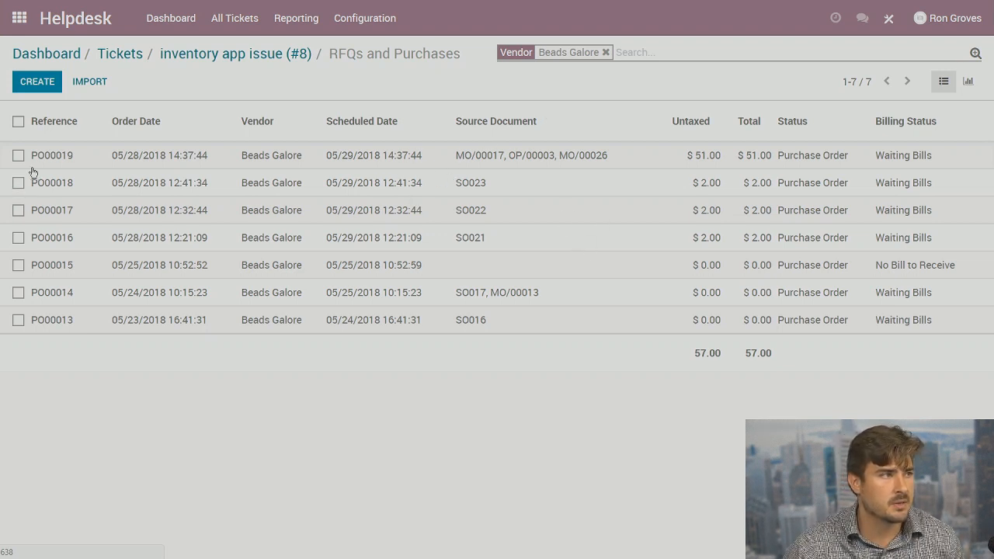
left_click(529, 182)
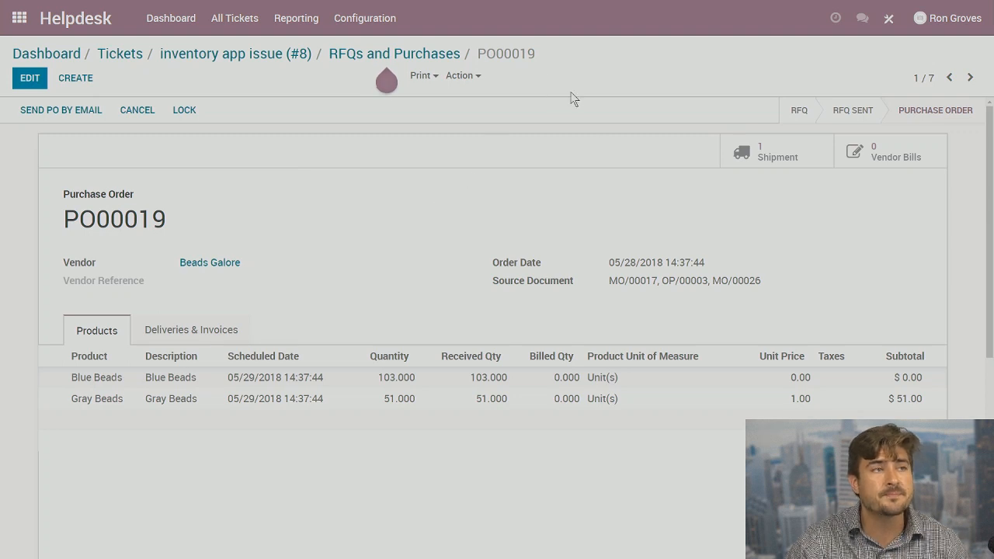
- Leave purchase order PO00019 and go back through the inventory app issue ticket and the dashboard to the Support team's ticket board
left_click(389, 30)
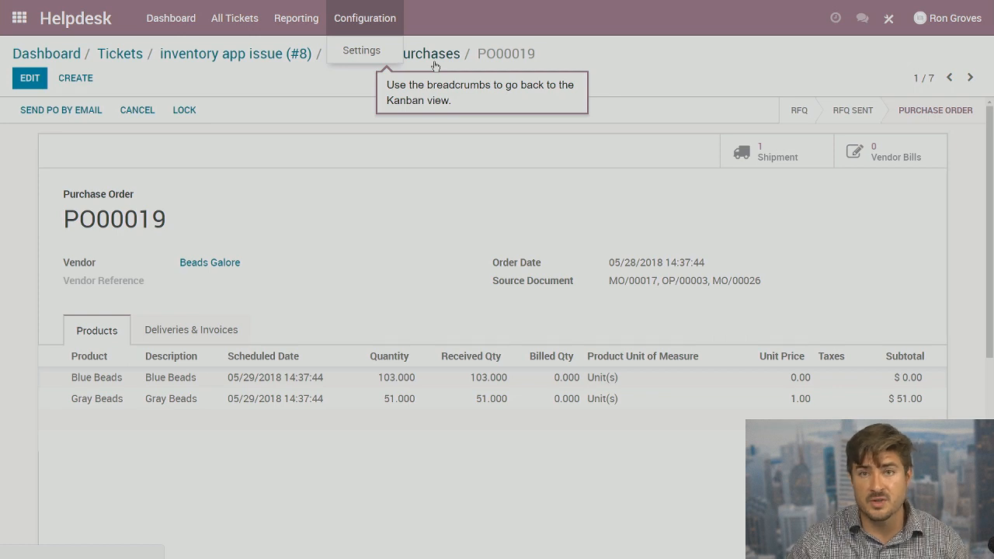
left_click(179, 57)
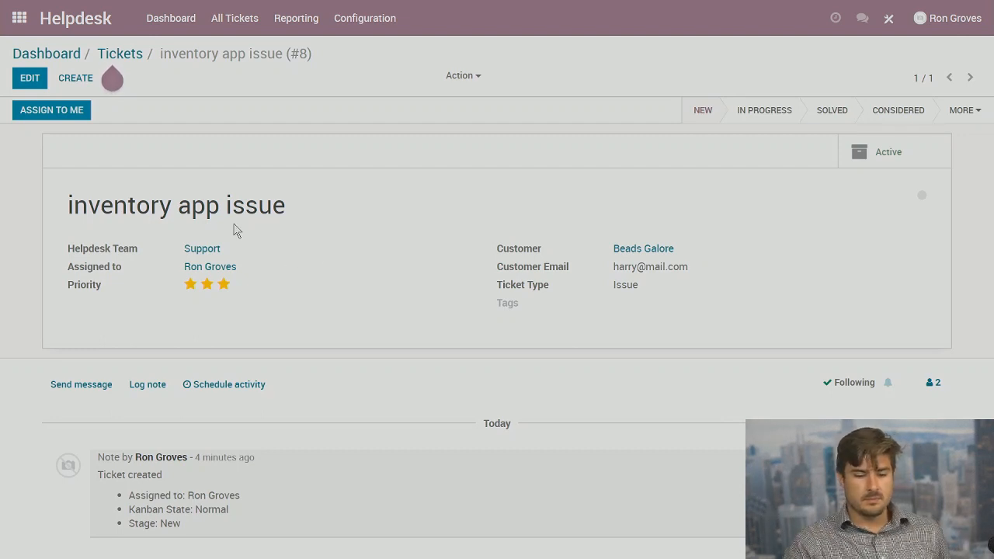
left_click(56, 56)
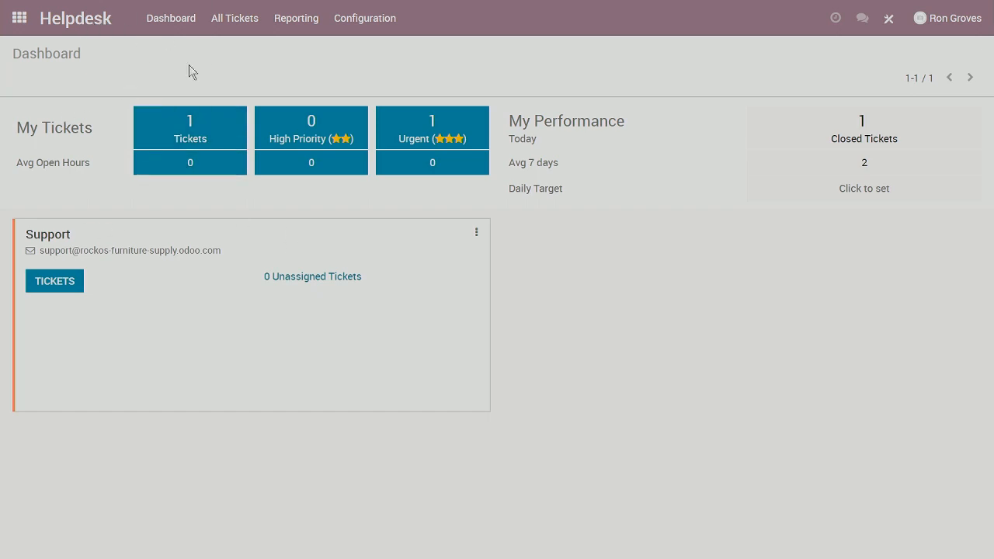
left_click(48, 285)
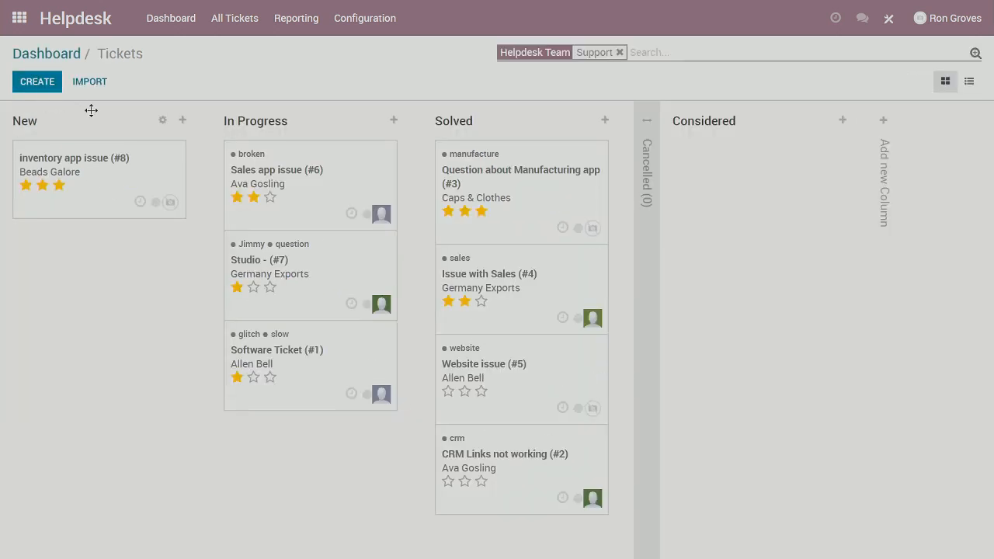
- Start a new Support ticket and open the ticket form in Studio to browse the components and new fields on offer
left_click(31, 84)
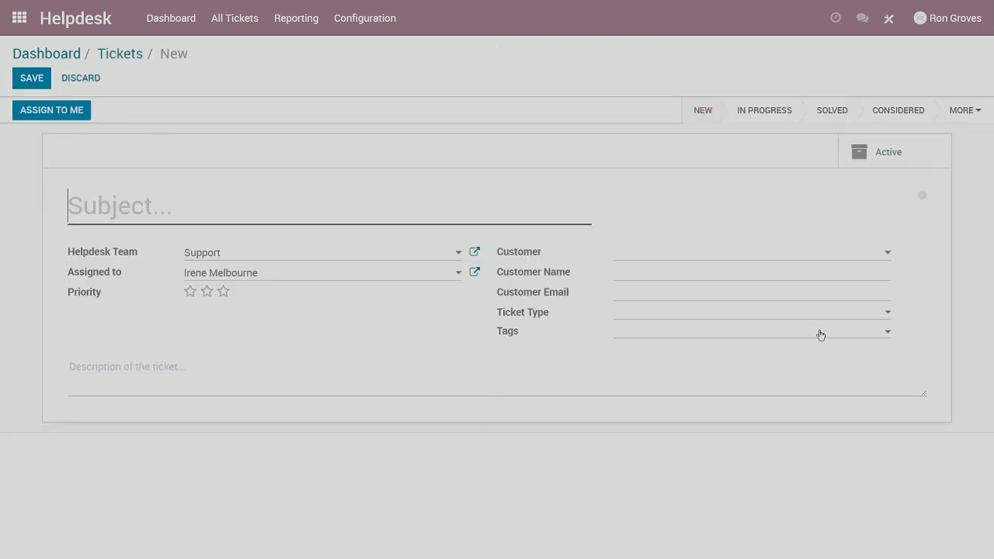
left_click(888, 19)
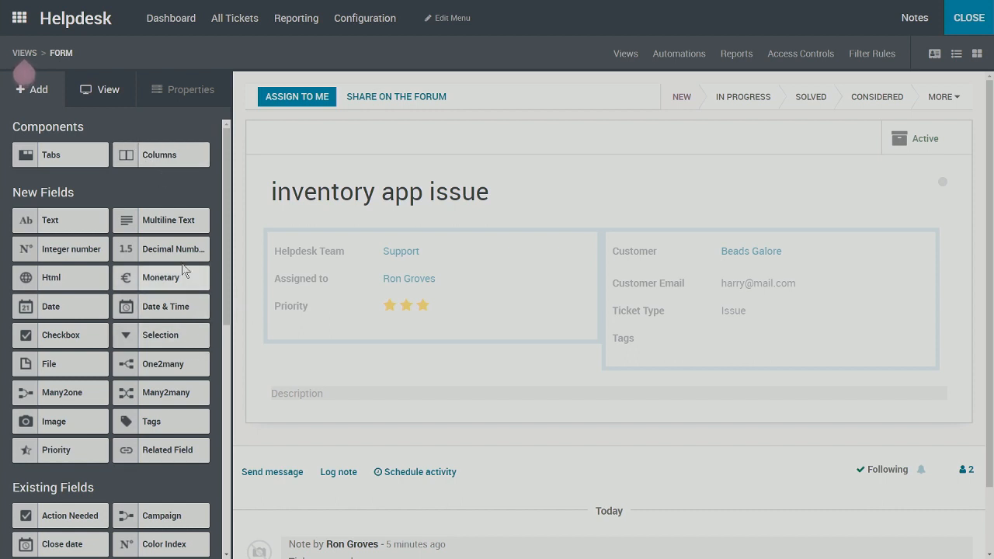
scroll(140, 369, "down", 1)
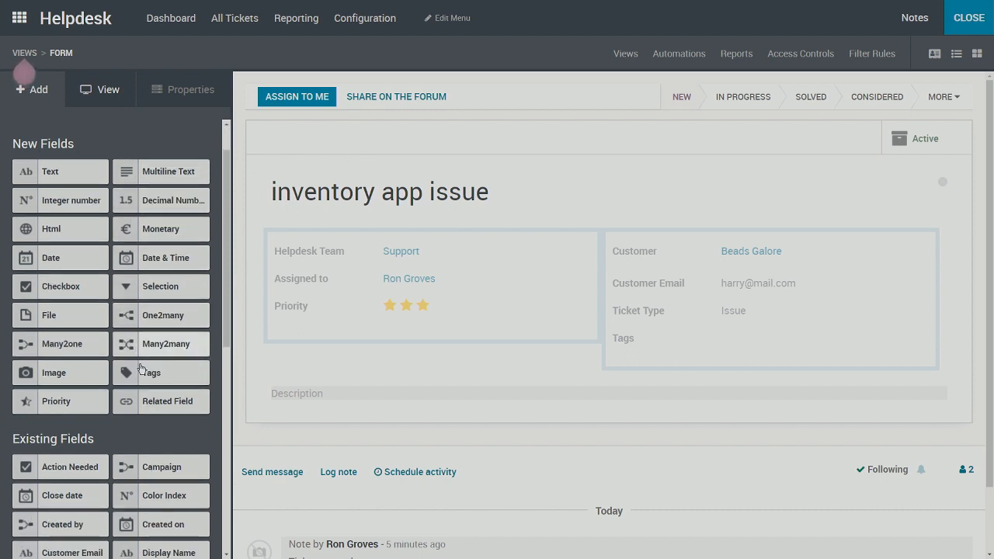
scroll(151, 370, "down", 2)
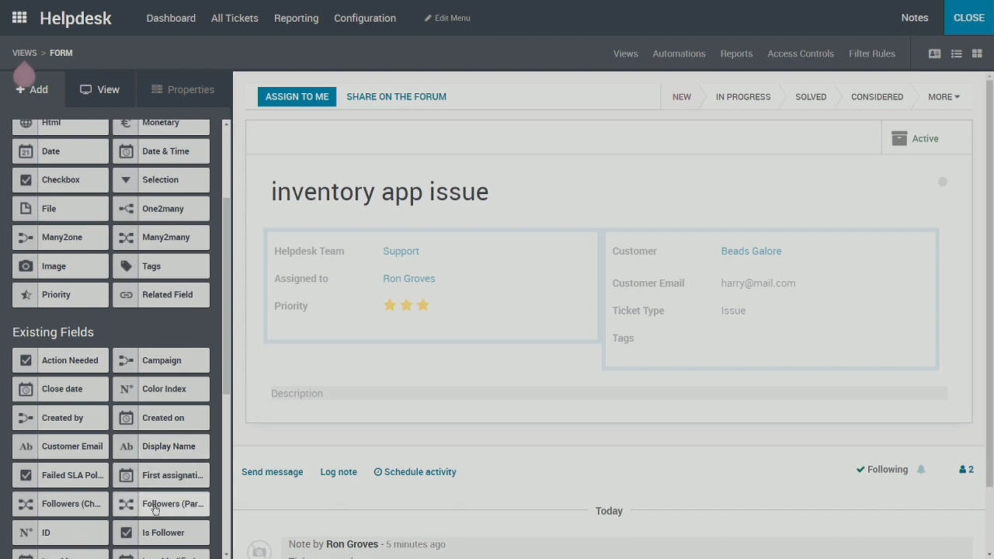
scroll(93, 389, "up", 1)
scroll(85, 311, "up", 1)
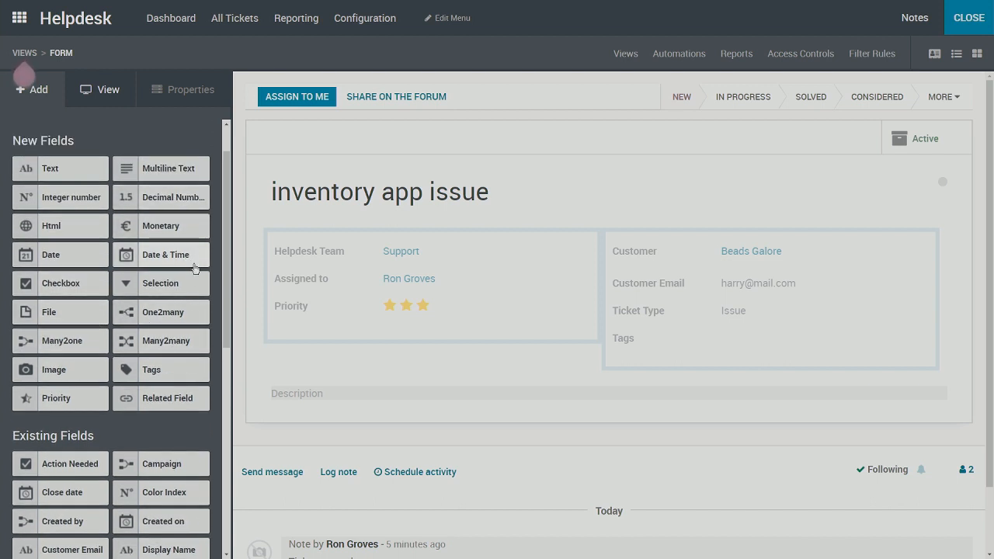
scroll(194, 268, "up", 1)
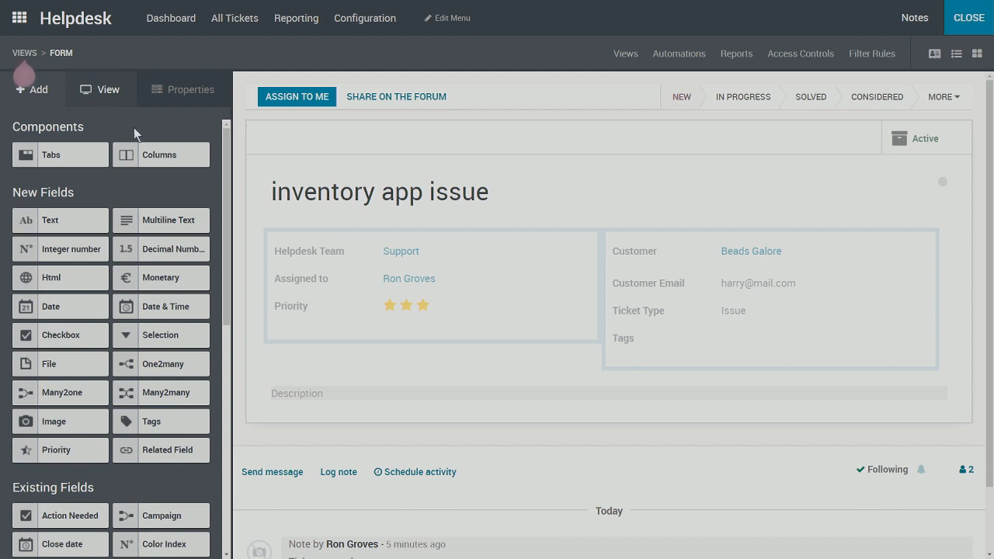
- Check the properties of the customer details group, and examine the full list of existing fields available for the ticket form
left_click(649, 357)
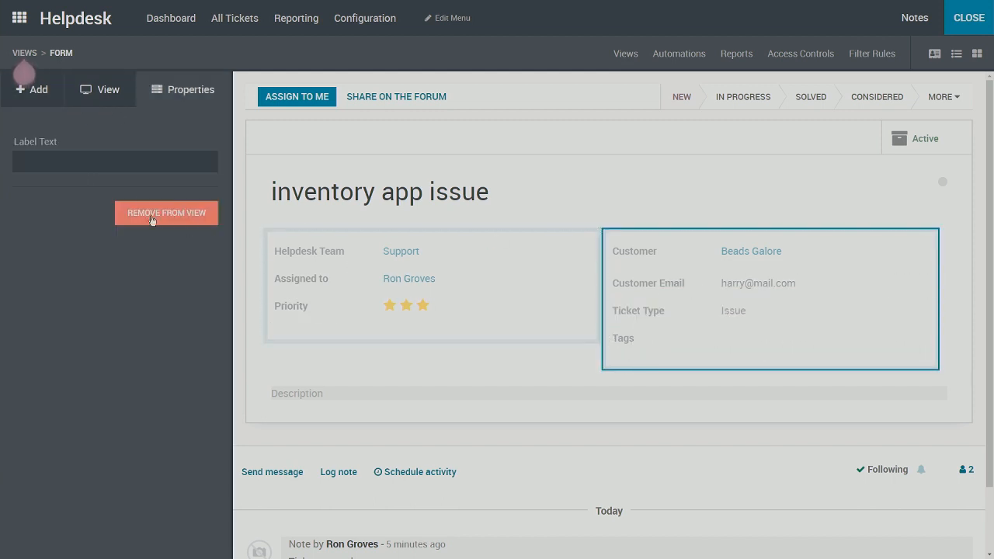
left_click(14, 103)
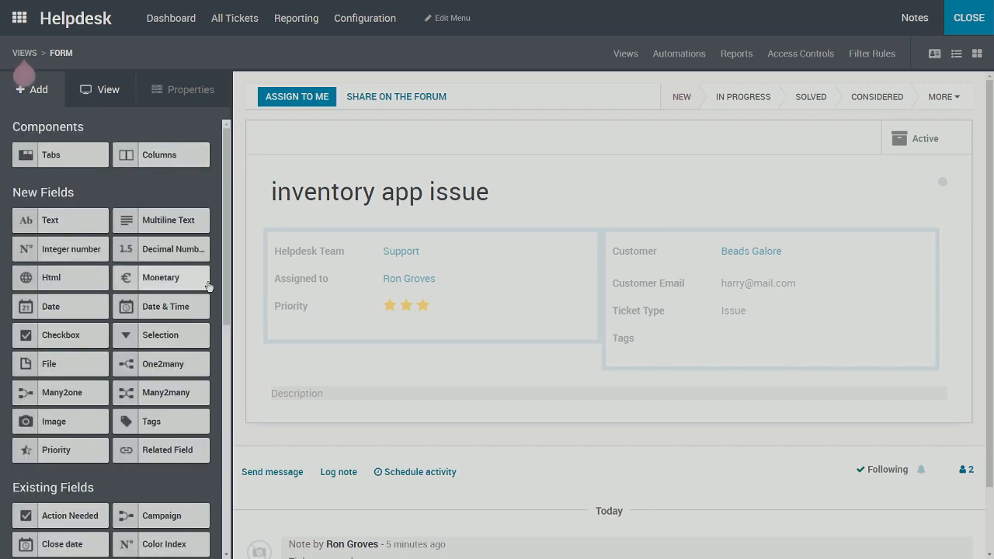
scroll(181, 422, "down", 5)
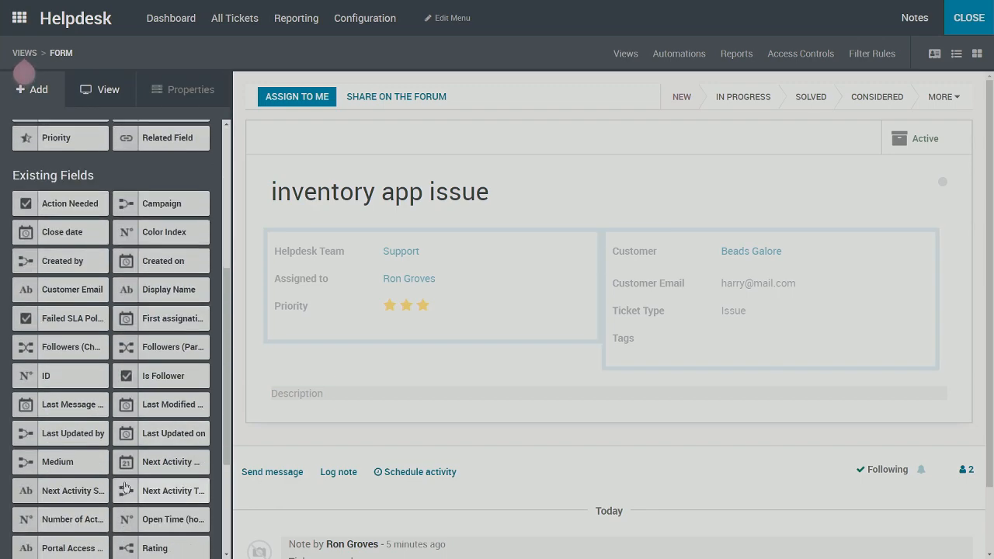
scroll(124, 487, "down", 3)
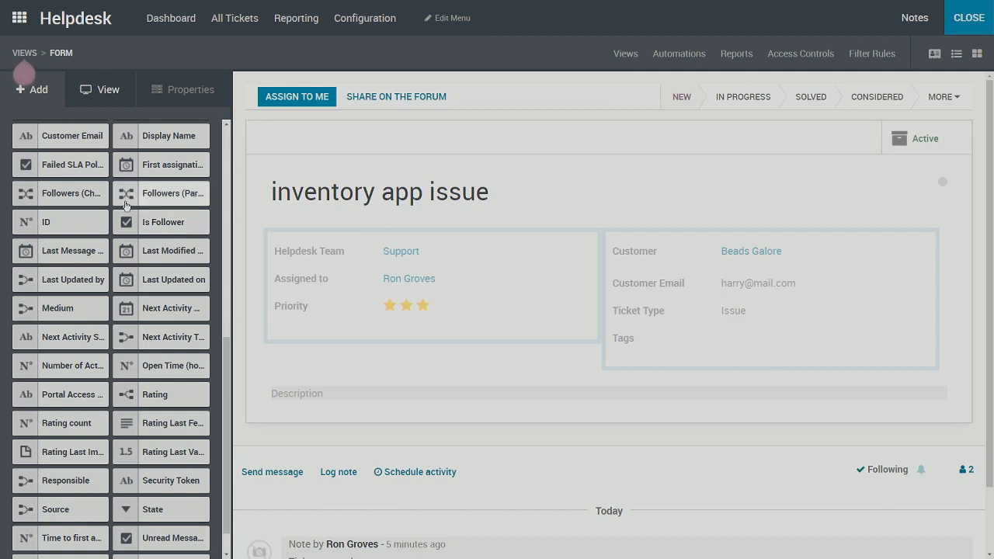
scroll(113, 334, "down", 1)
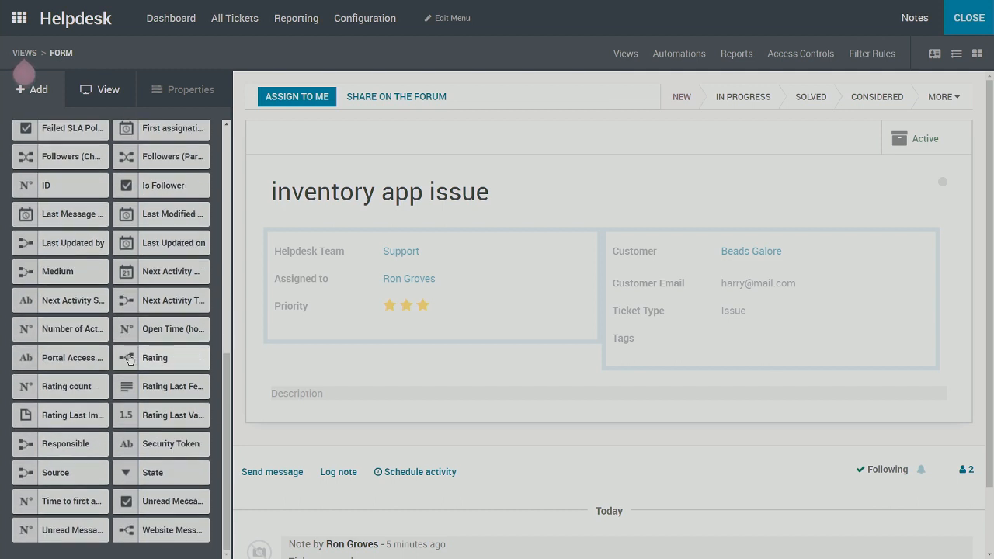
scroll(673, 341, "down", 1)
scroll(642, 353, "up", 1)
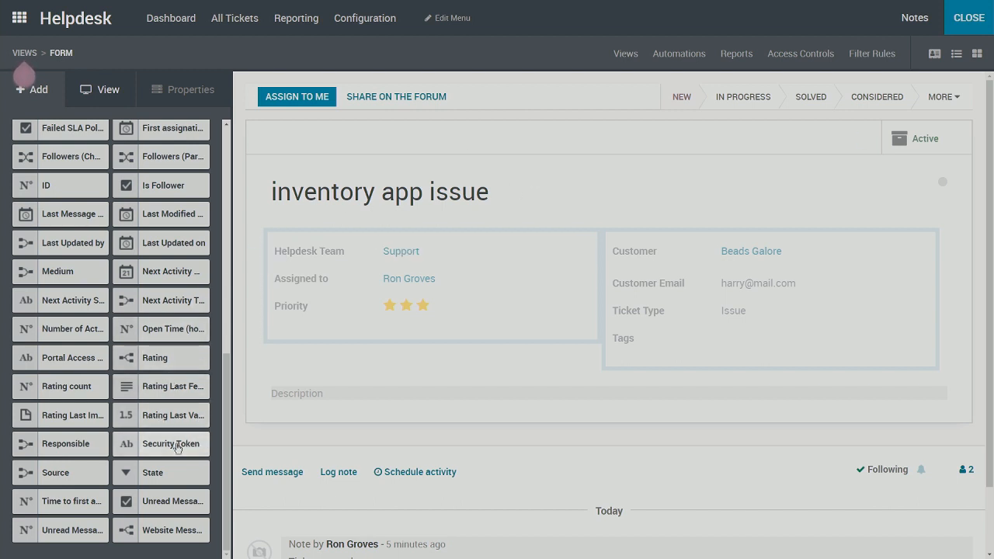
scroll(141, 443, "up", 6)
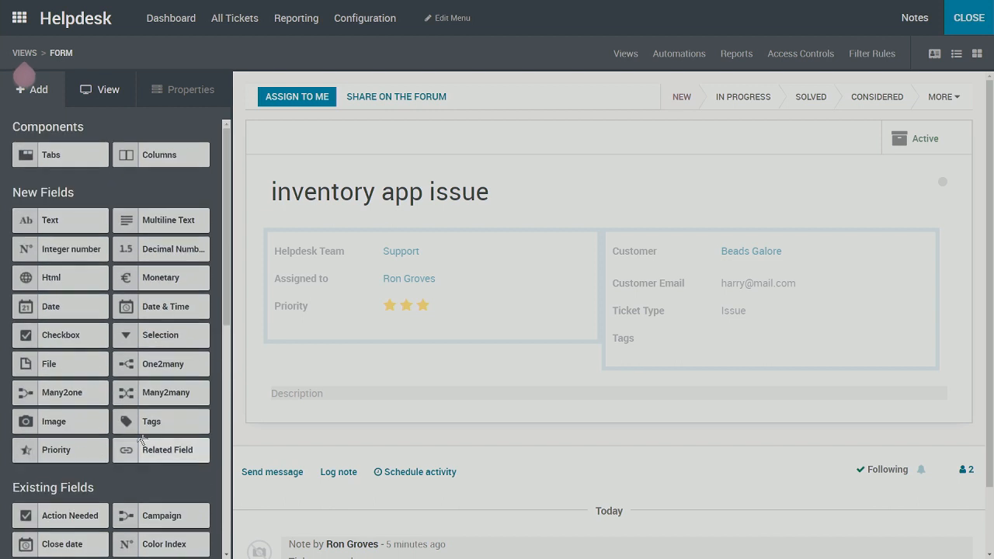
- Add a Multiline Text field below Tags on the ticket form, close Studio and check the field on the new ticket
left_click_drag(140, 232, 639, 382)
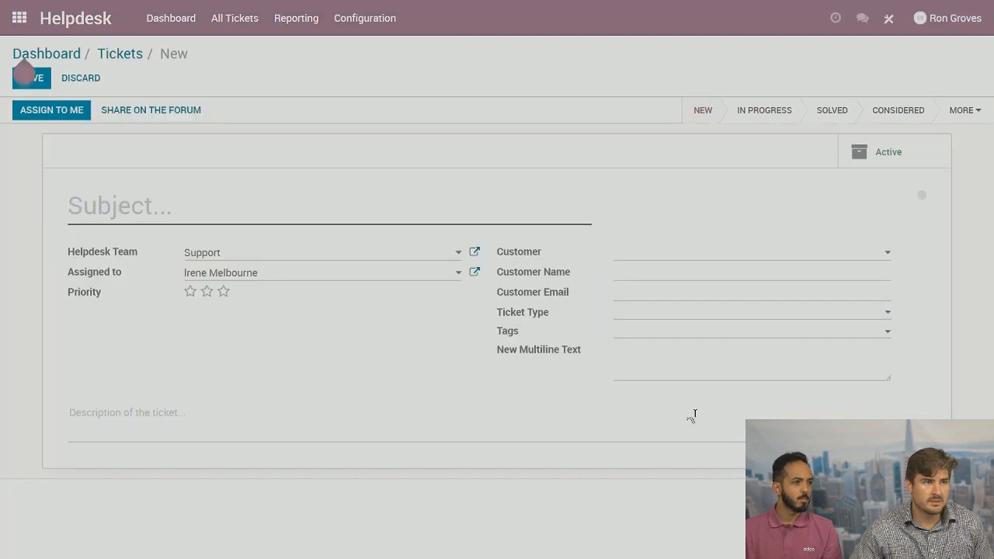
left_click(633, 357)
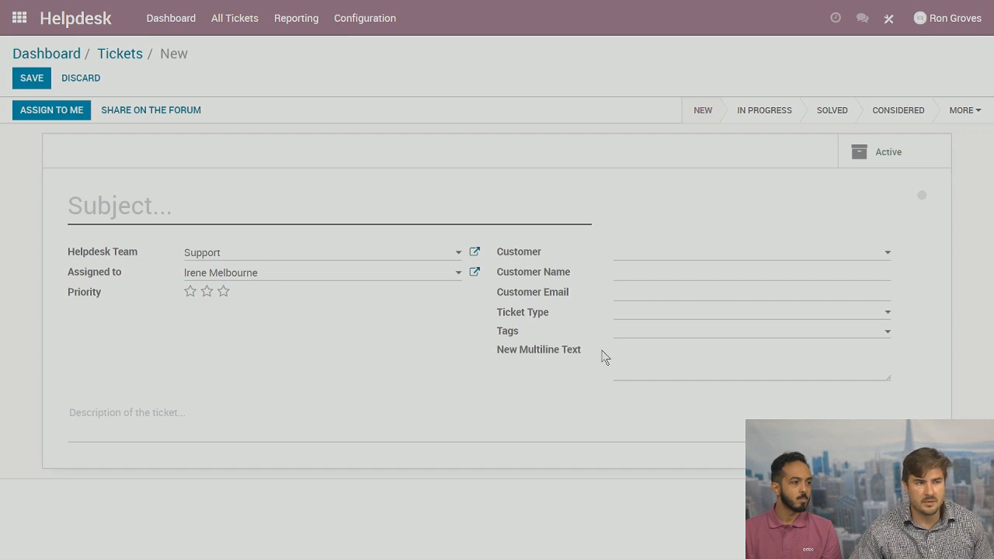
left_click_drag(499, 351, 584, 350)
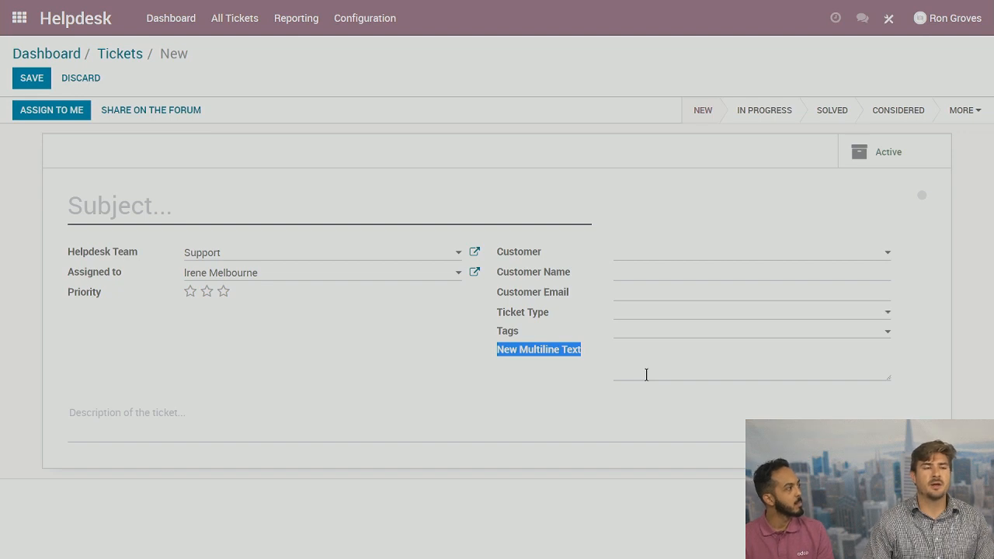
- View the new ticket's tag choices, try to save it without a subject, and return to the Support team's ticket board
left_click(648, 332)
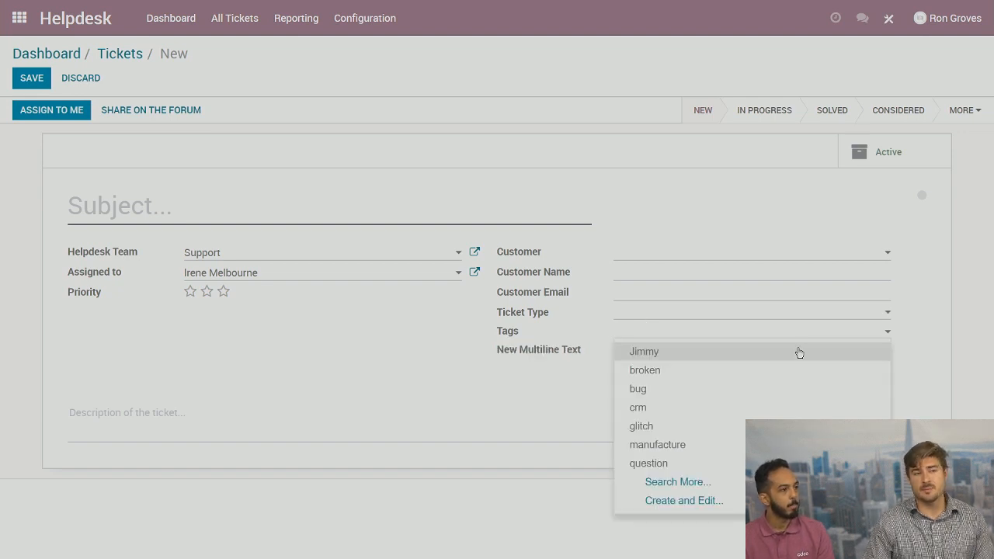
left_click(652, 332)
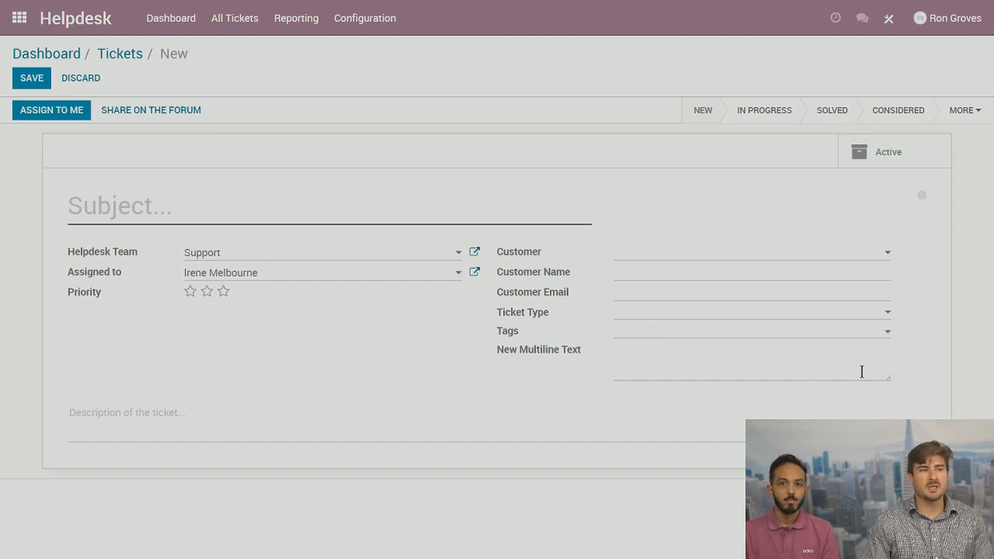
left_click(643, 337)
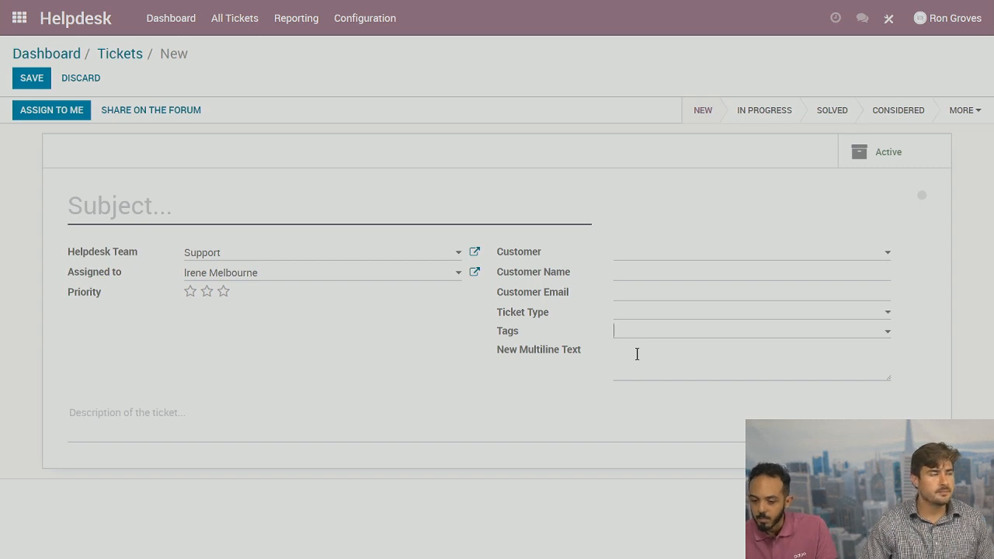
left_click(32, 78)
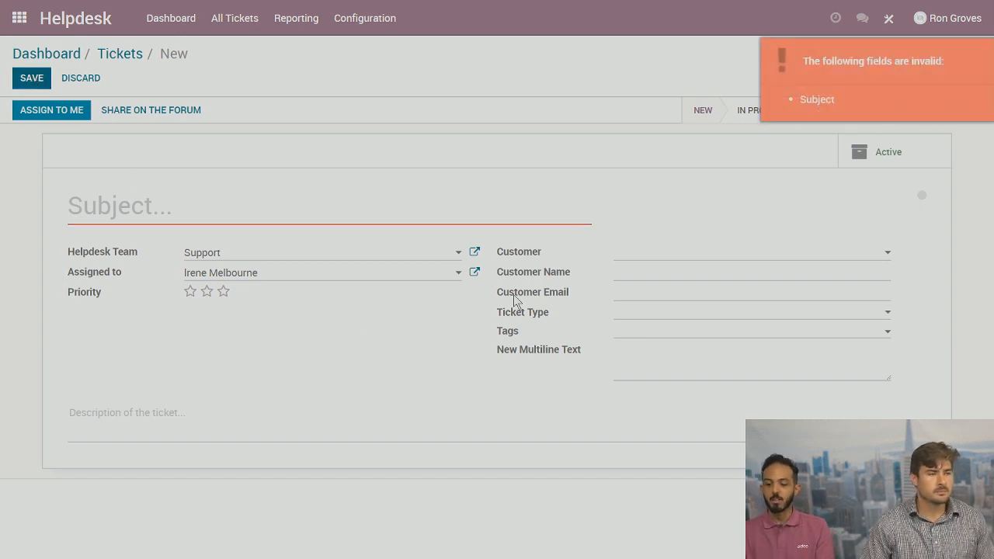
left_click(120, 56)
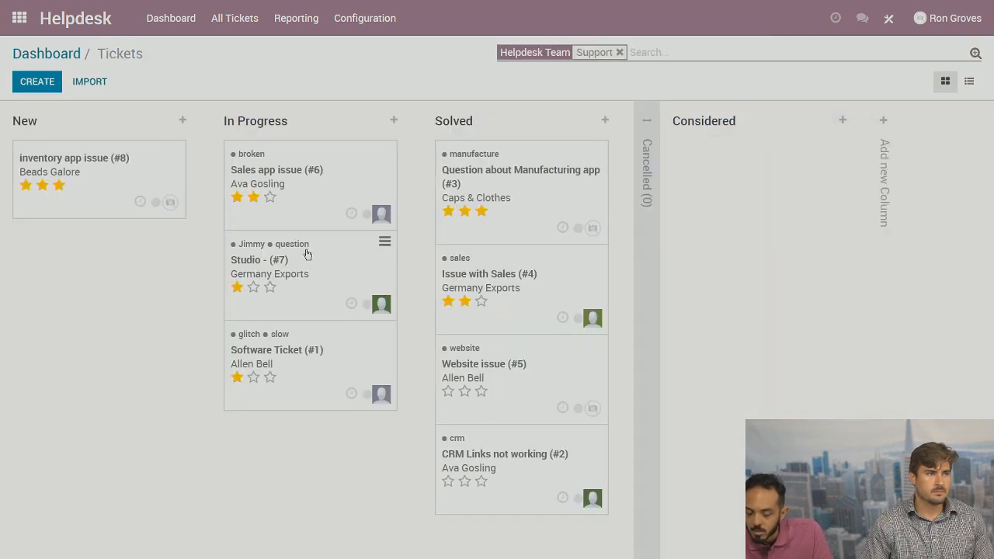